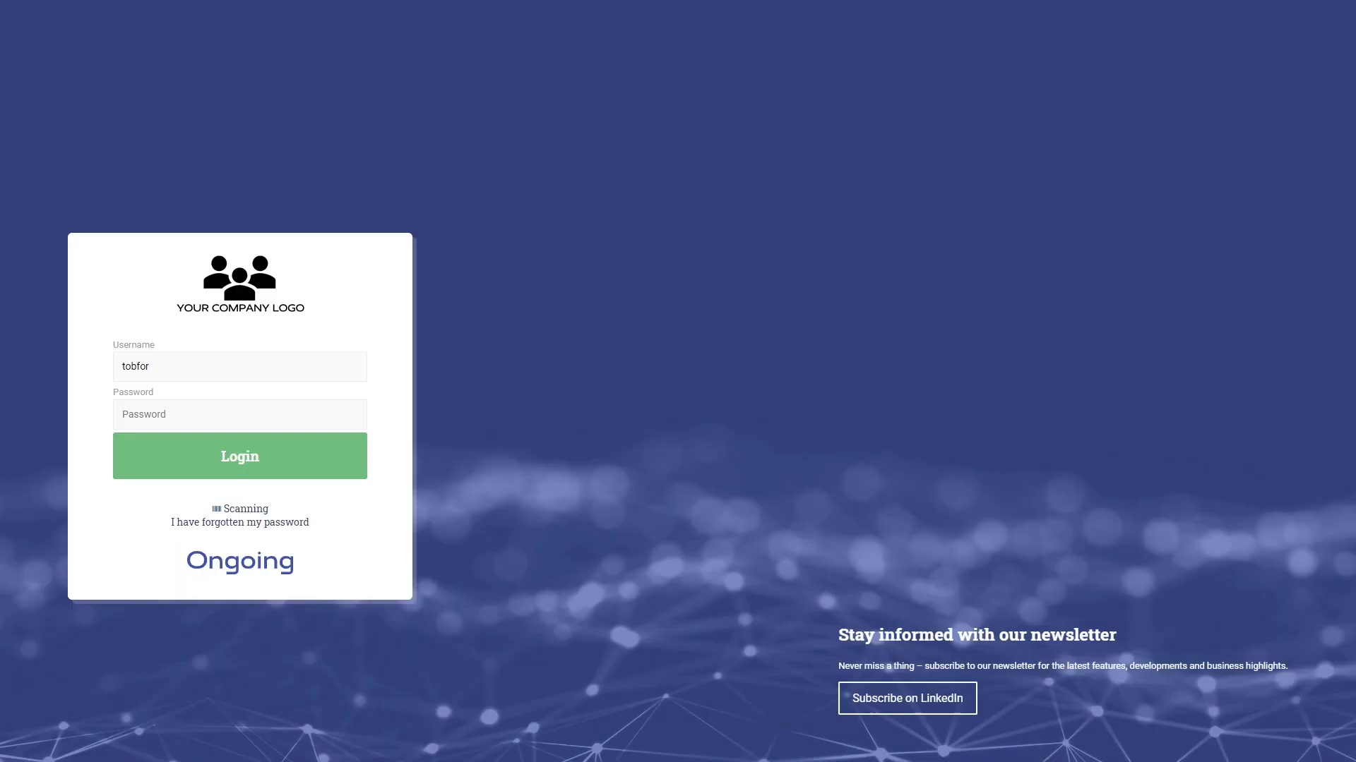
- Log in by entering the account password and open the warehouse map
{"action": "left_click", "coordinate": [274, 413]}
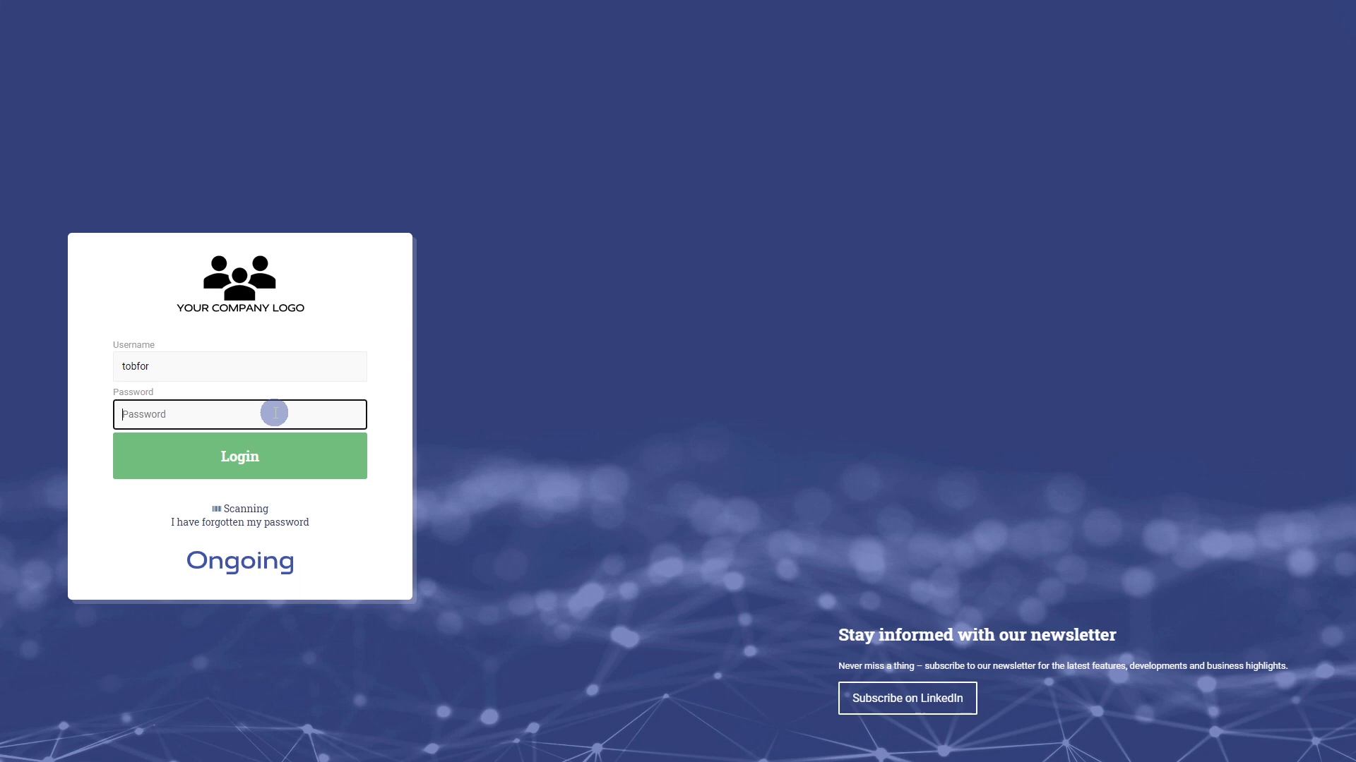
{"action": "type", "text": "•••••••••"}
{"action": "key", "text": "Return"}
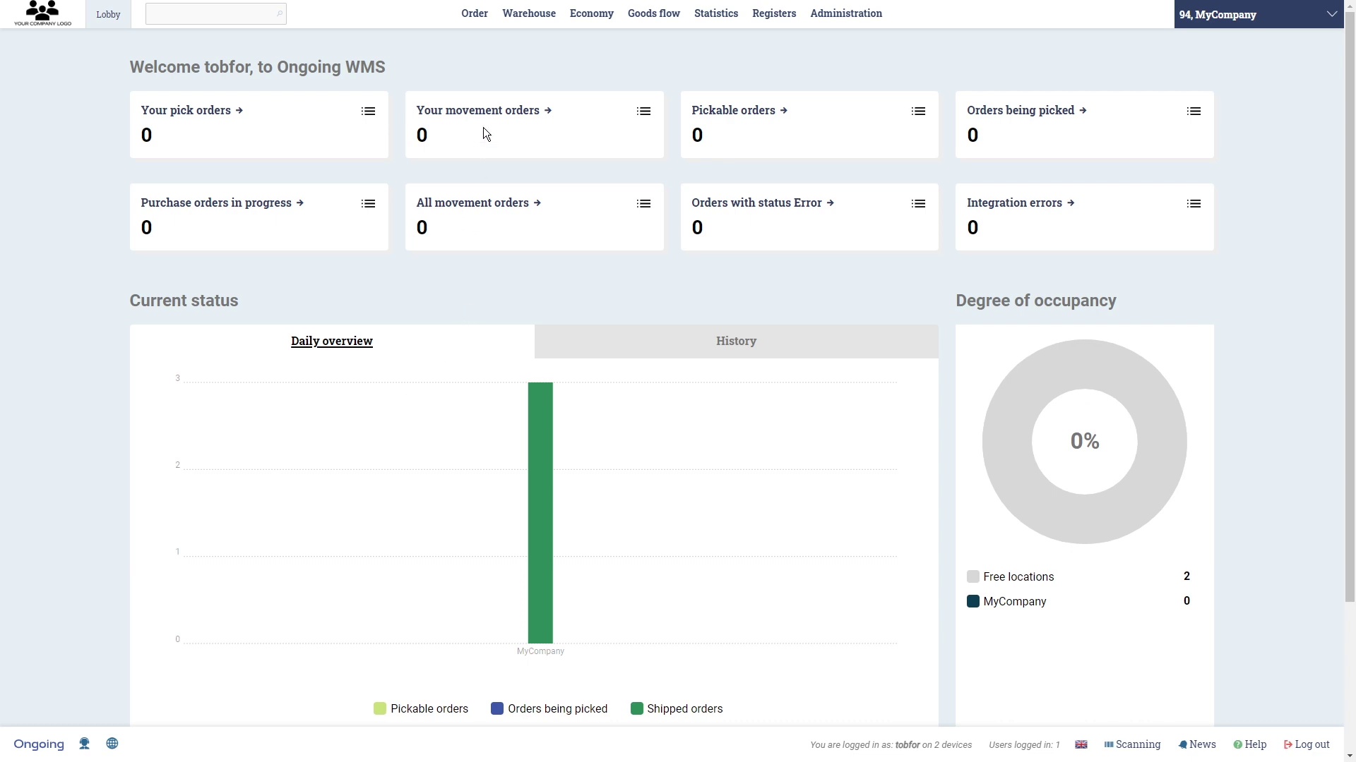
{"action": "left_click", "coordinate": [525, 14]}
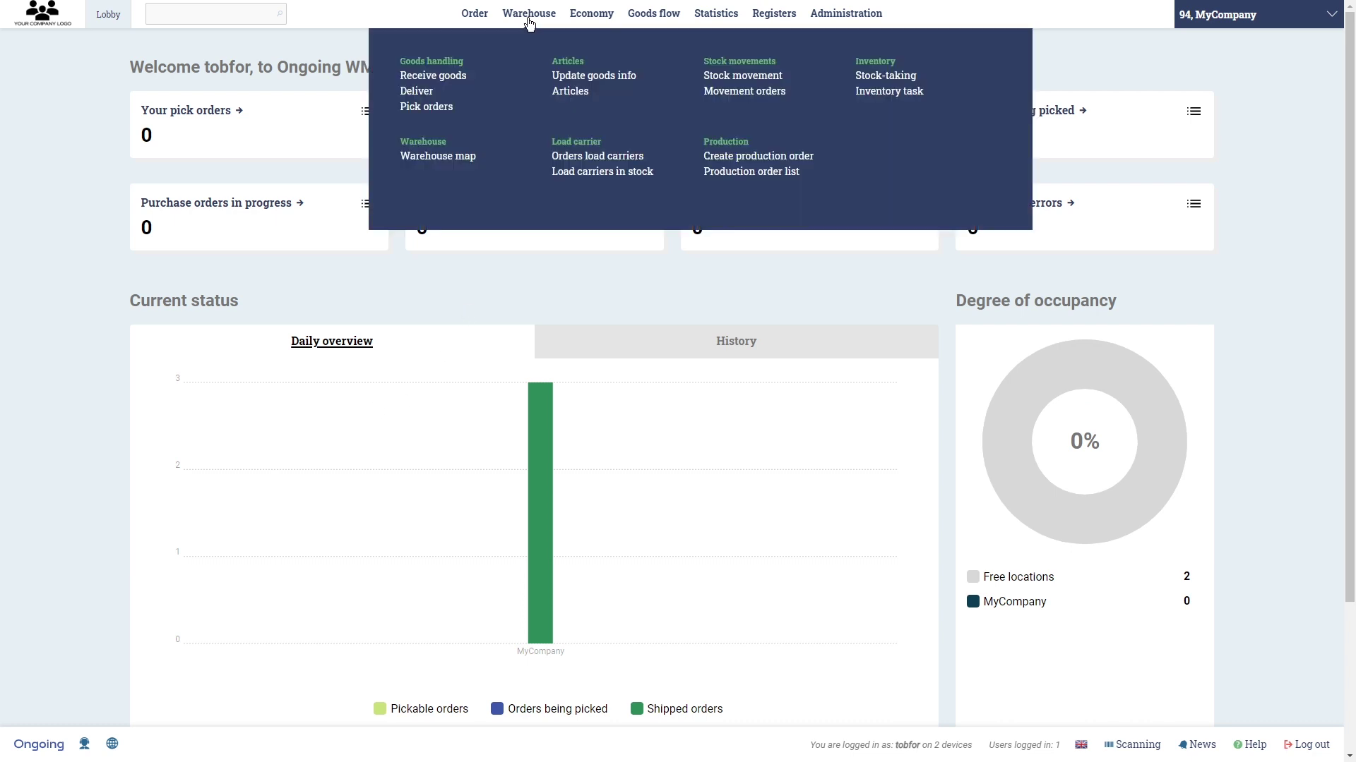
{"action": "left_click", "coordinate": [477, 158]}
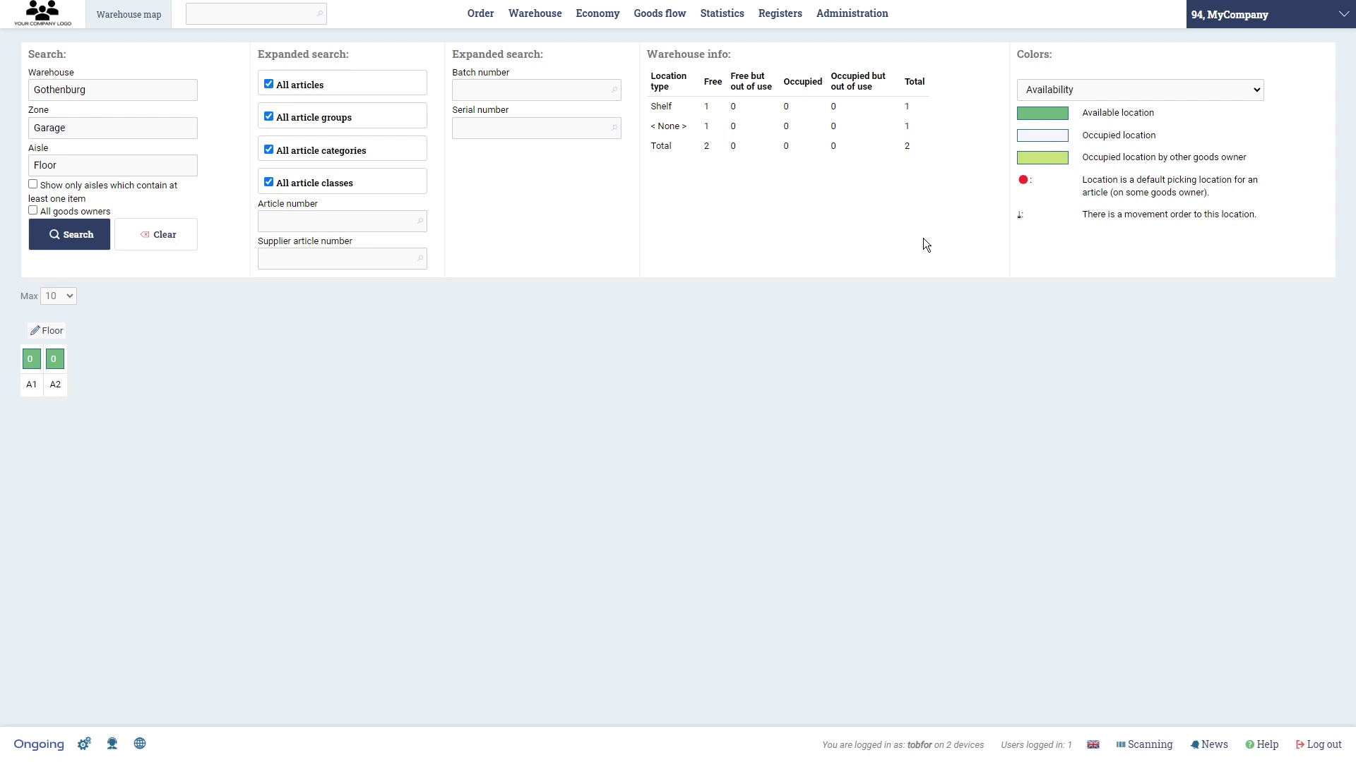
- Start creating a new aisle named A from the aisle register and enter the aisle prefix "A-"
{"action": "mouse_move", "coordinate": [838, 12]}
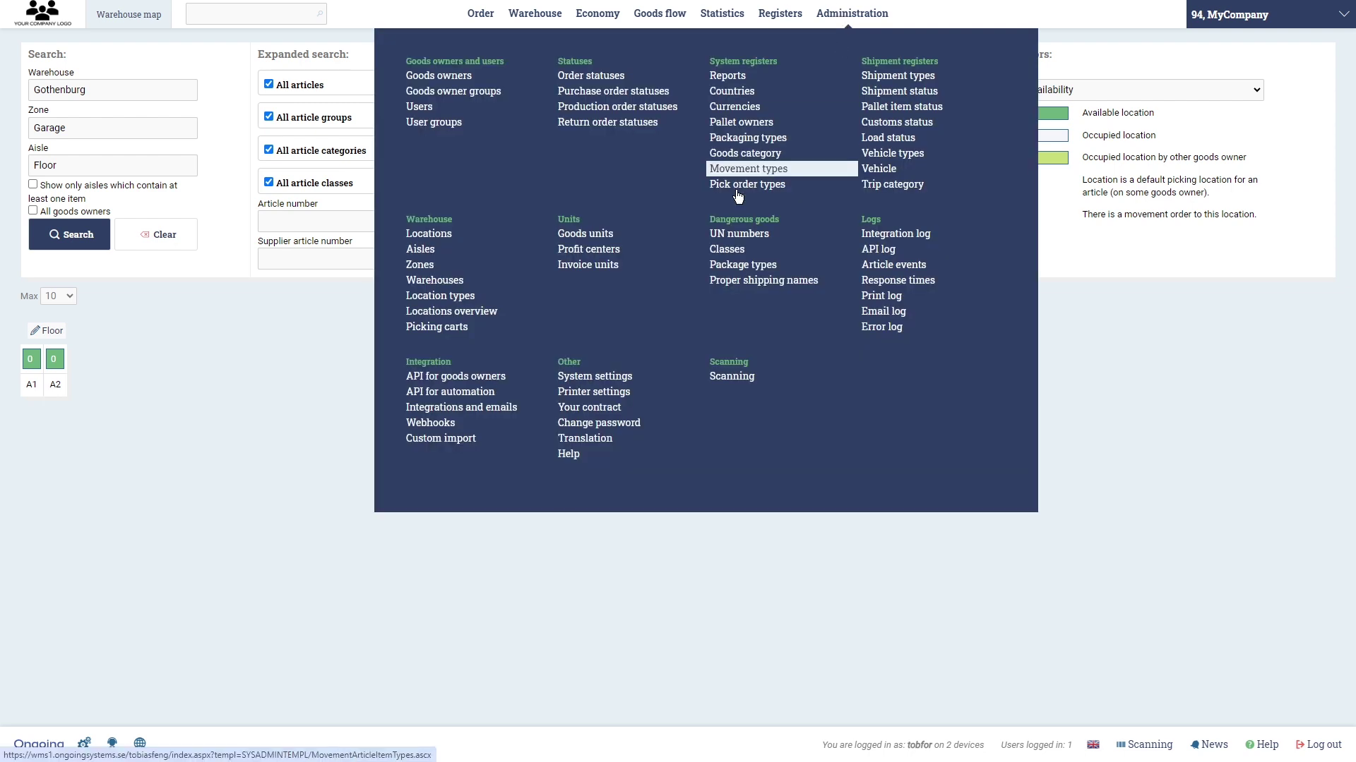
{"action": "left_click", "coordinate": [456, 249]}
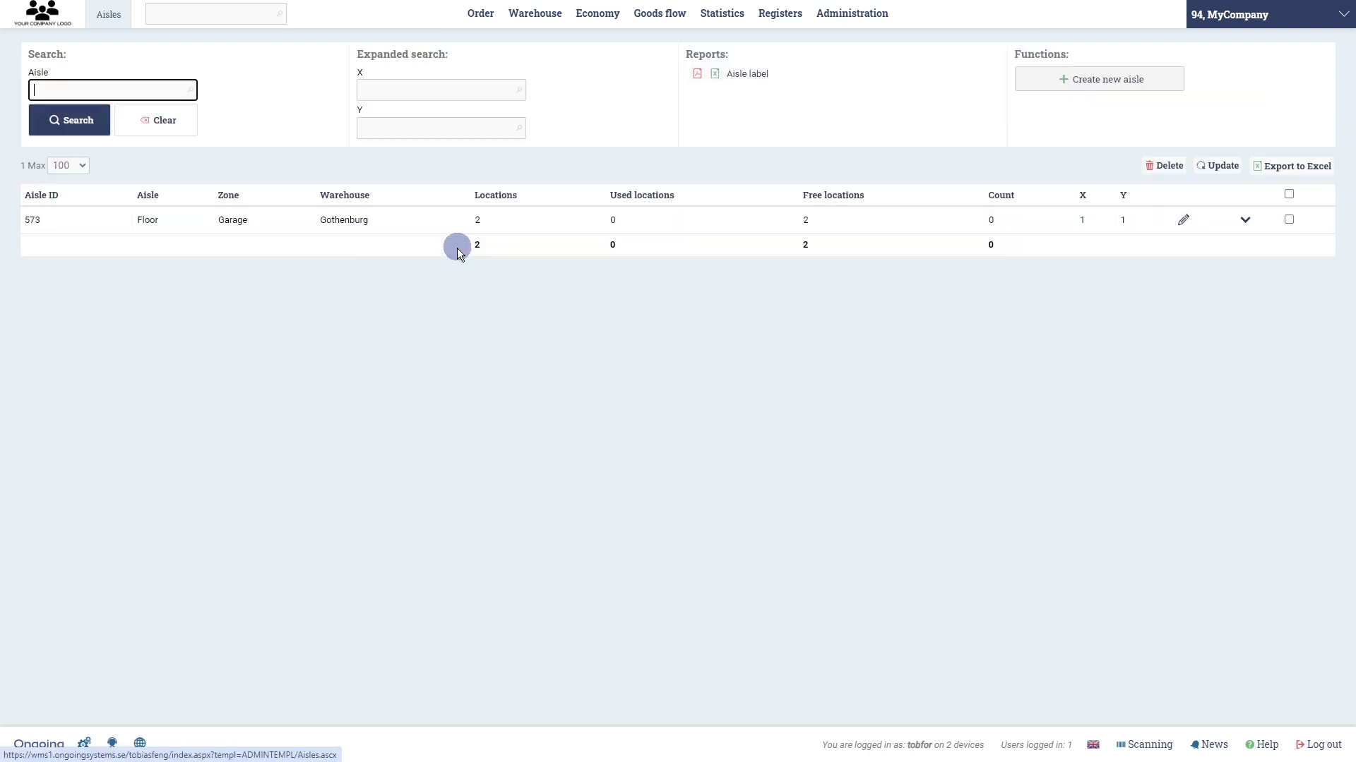
{"action": "left_click", "coordinate": [1089, 86]}
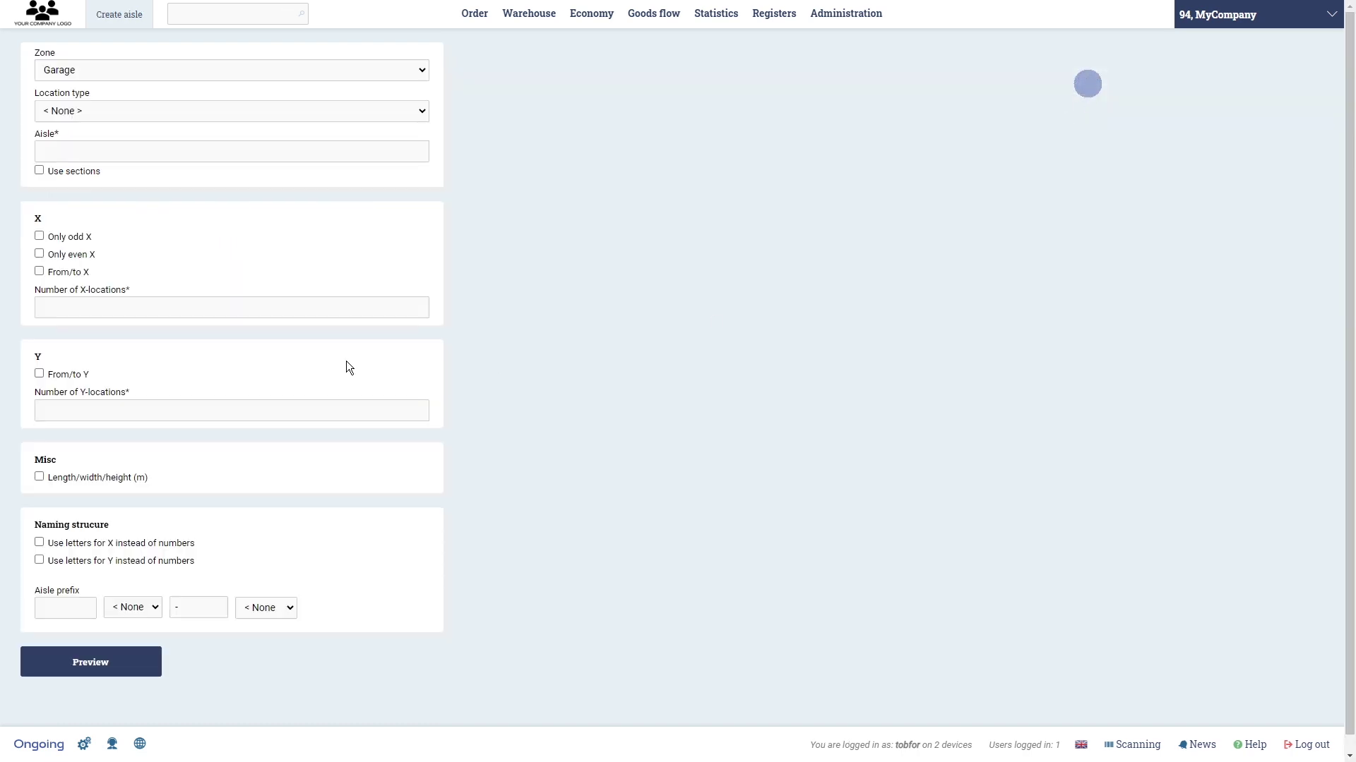
{"action": "left_click", "coordinate": [55, 160]}
{"action": "type", "text": "A"}
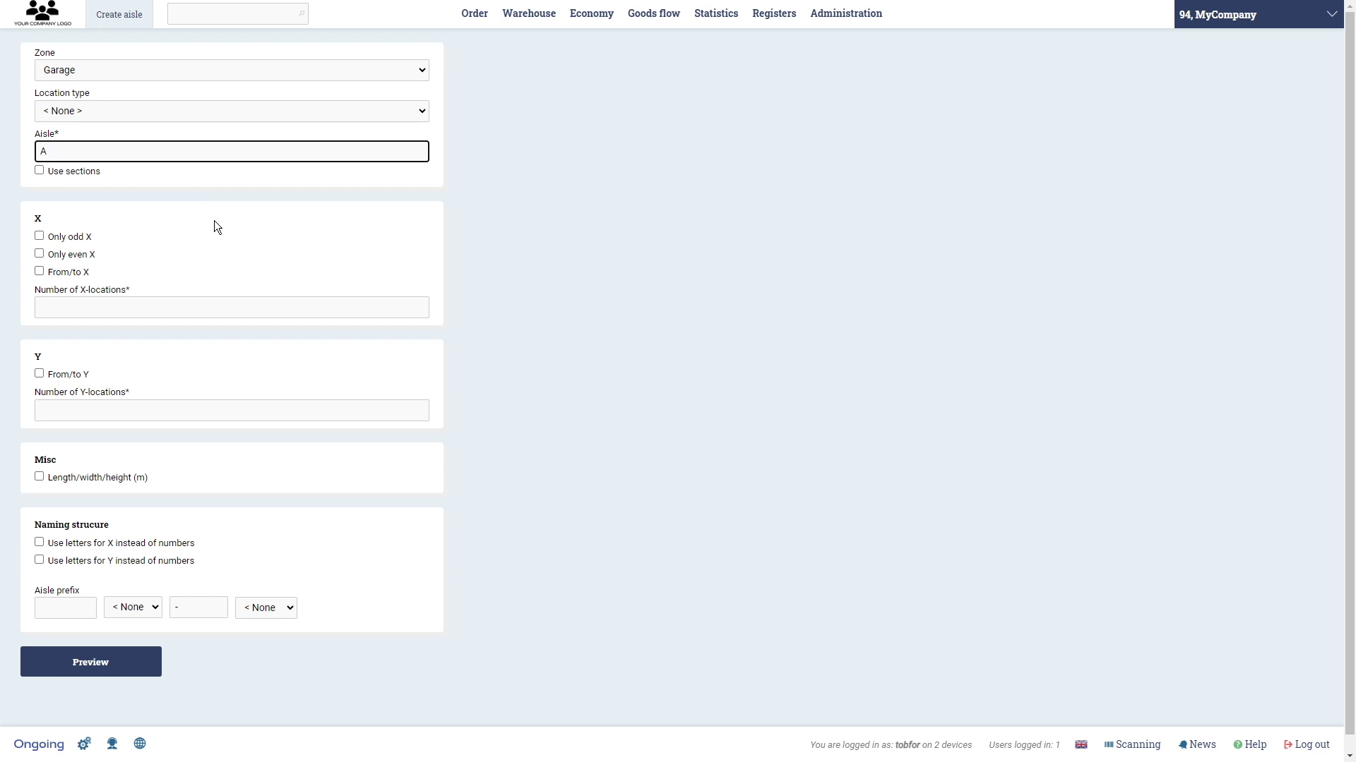
{"action": "left_click", "coordinate": [77, 608]}
{"action": "type", "text": "A-"}
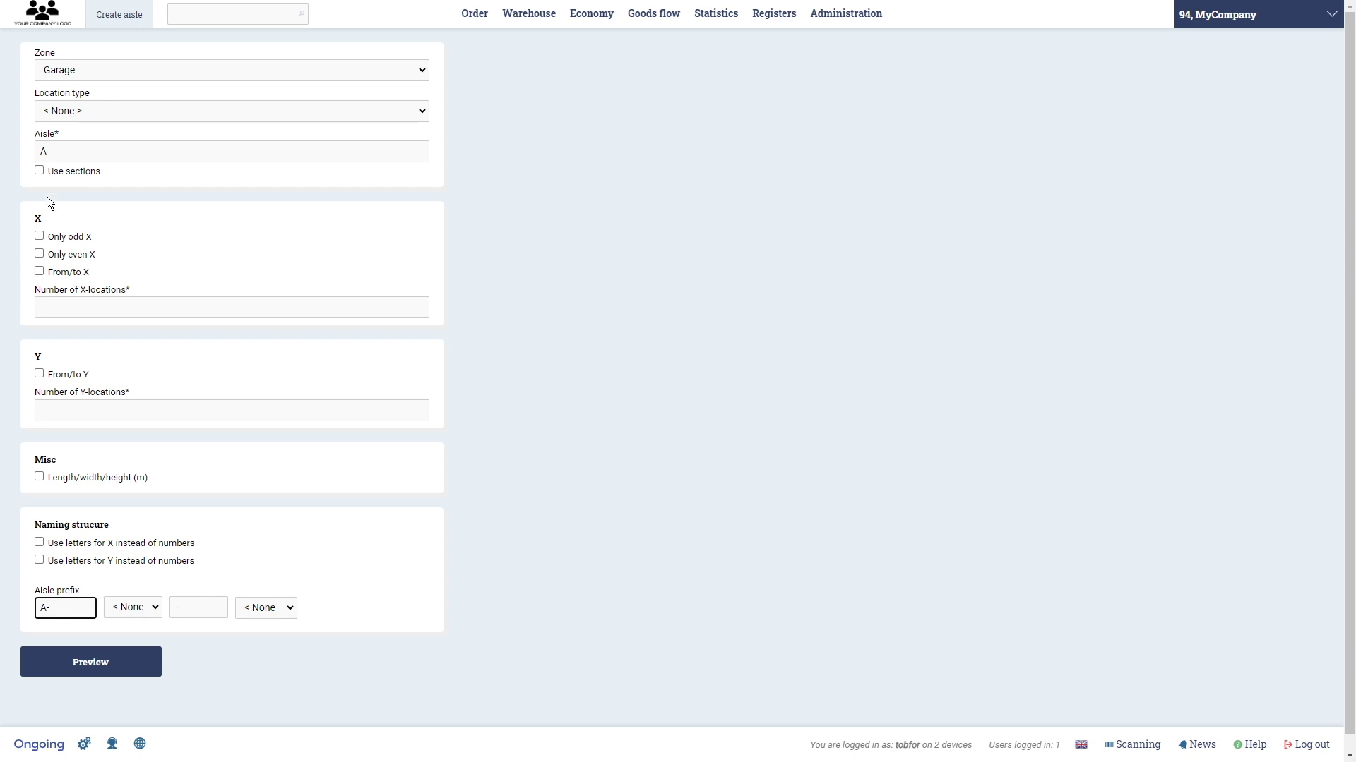
- Set the new aisle's number of X-locations to 3 and number of Y-locations to 3
{"action": "left_click", "coordinate": [86, 310]}
{"action": "type", "text": "3"}
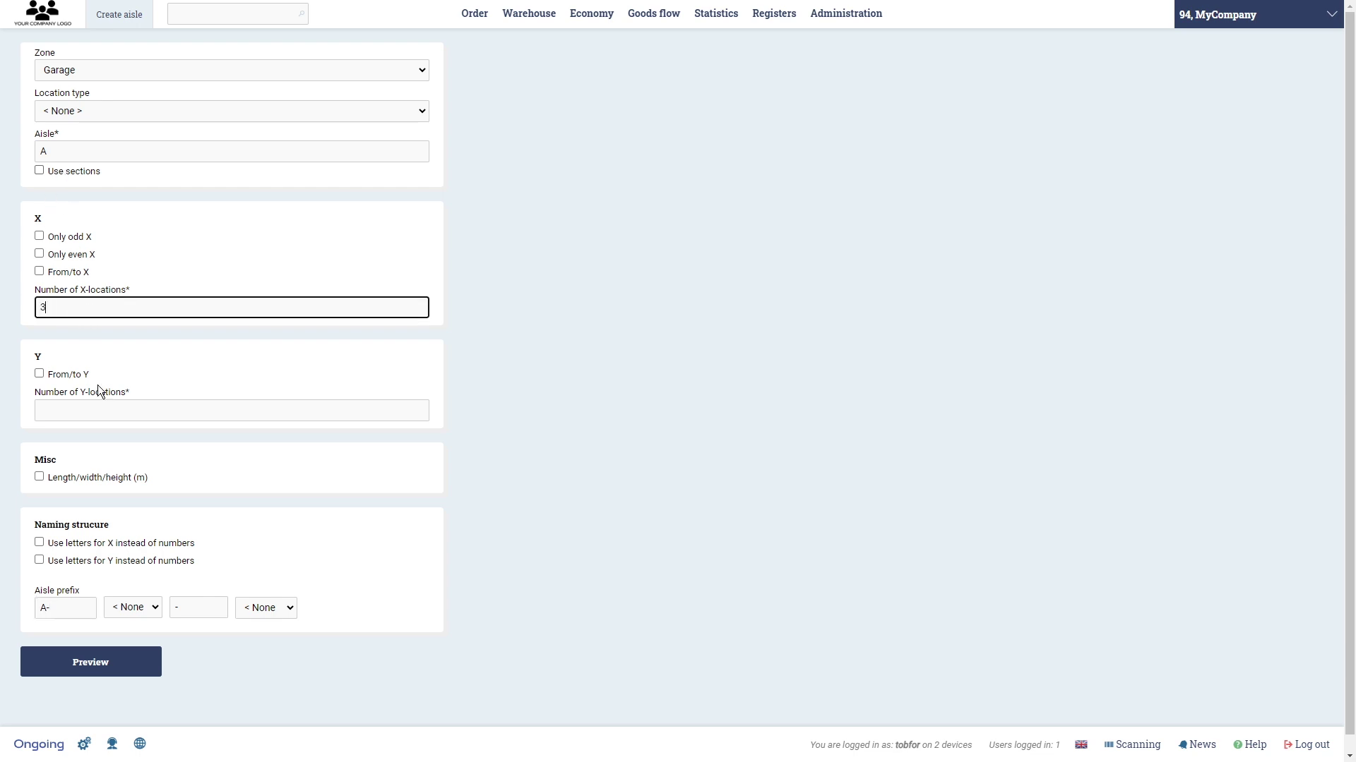
{"action": "left_click", "coordinate": [99, 406]}
{"action": "type", "text": "3"}
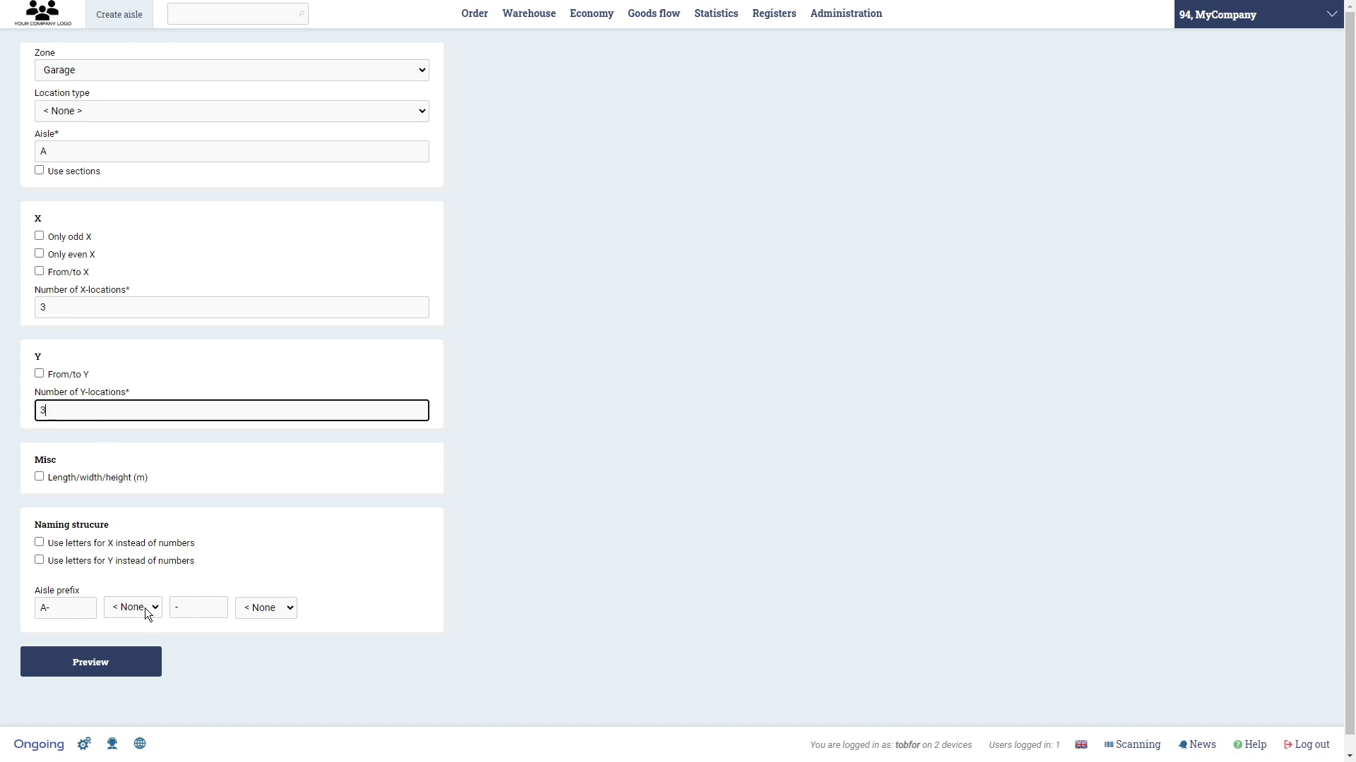
- Set the naming structure to prefix A, X and Y with no separator, and create the aisle from its preview
{"action": "left_click", "coordinate": [91, 612]}
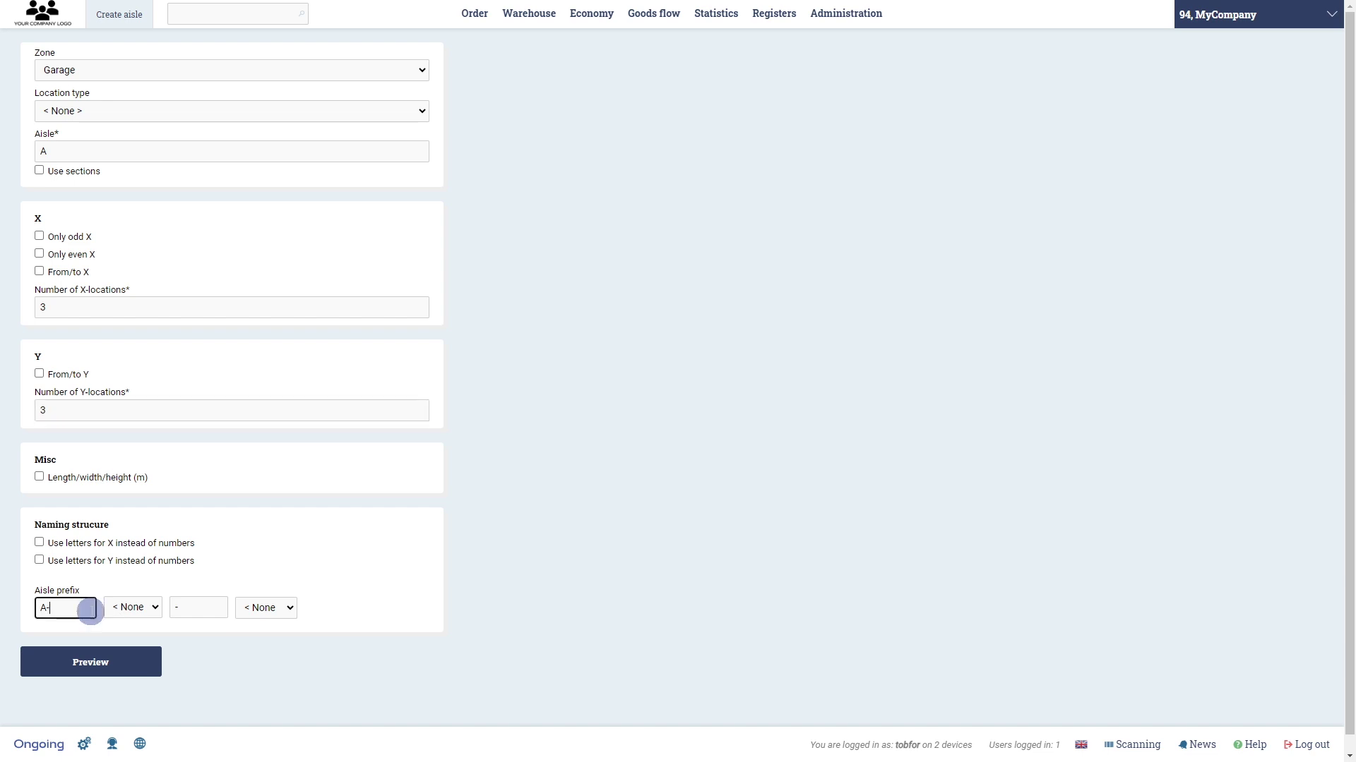
{"action": "left_click", "coordinate": [156, 614]}
{"action": "left_click", "coordinate": [122, 501]}
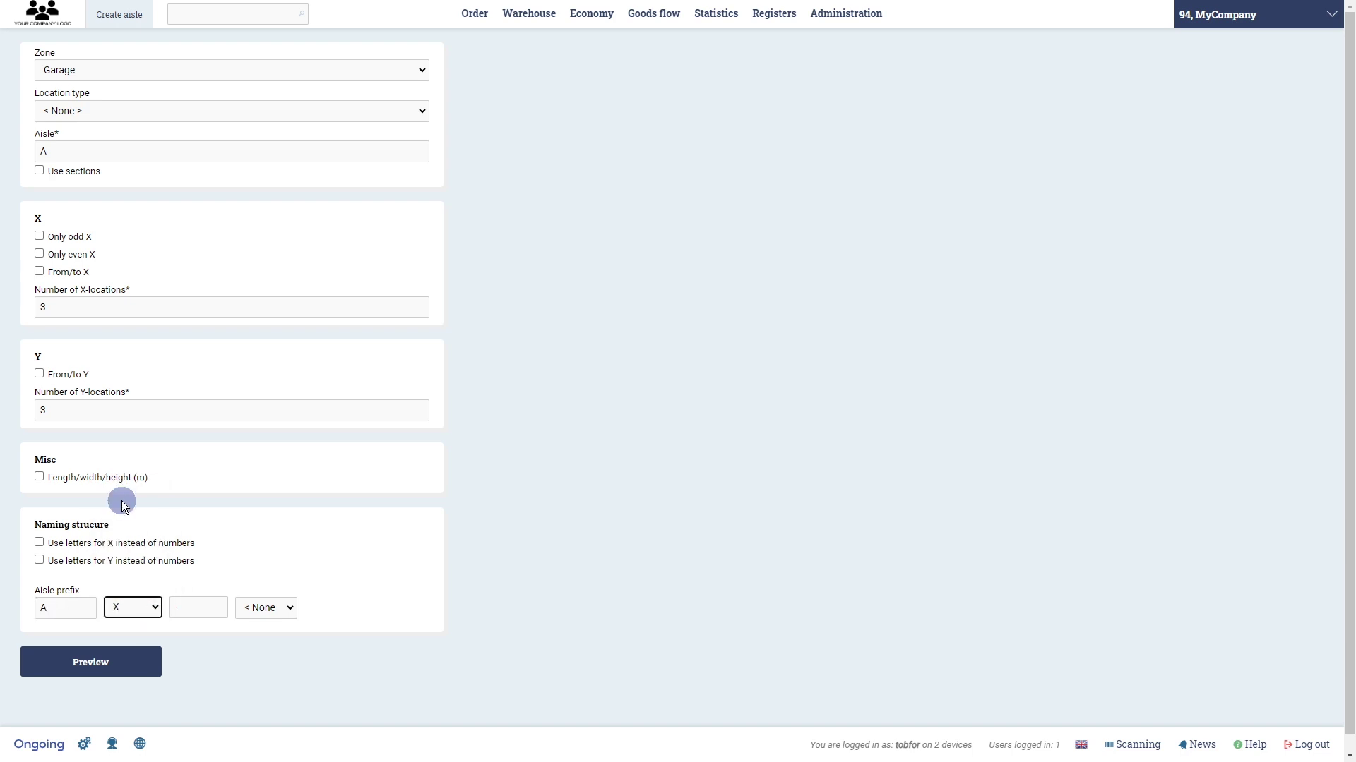
{"action": "left_click", "coordinate": [193, 610]}
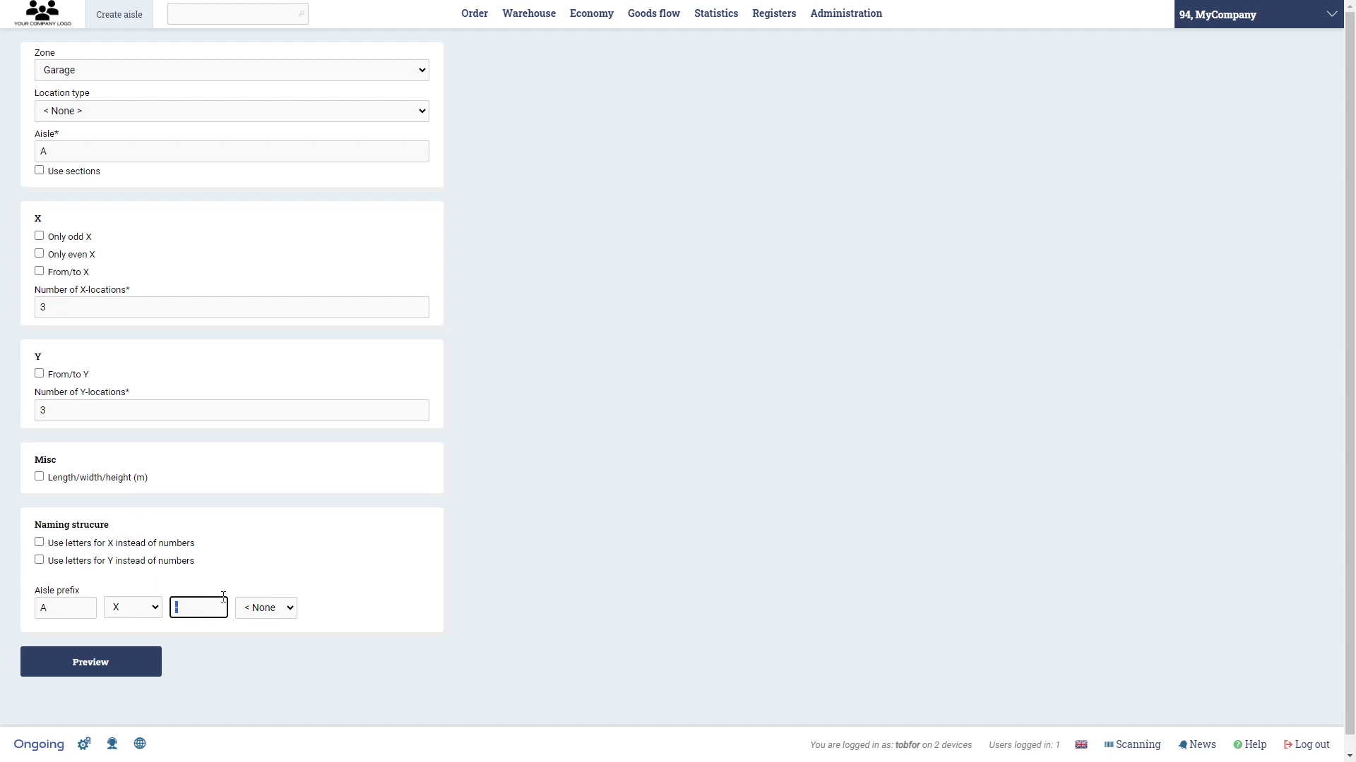
{"action": "left_click", "coordinate": [273, 611]}
{"action": "left_click", "coordinate": [266, 643]}
{"action": "left_click", "coordinate": [91, 665]}
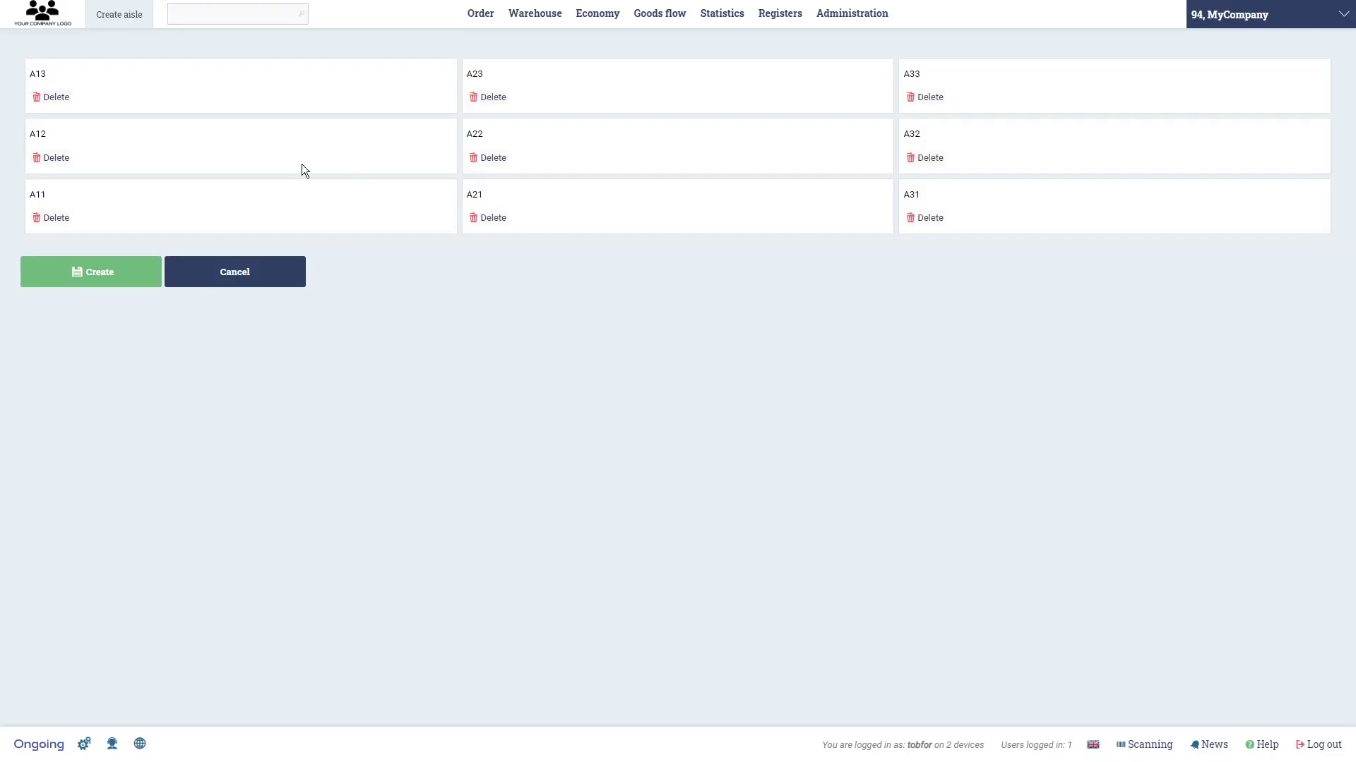
{"action": "left_click", "coordinate": [116, 278]}
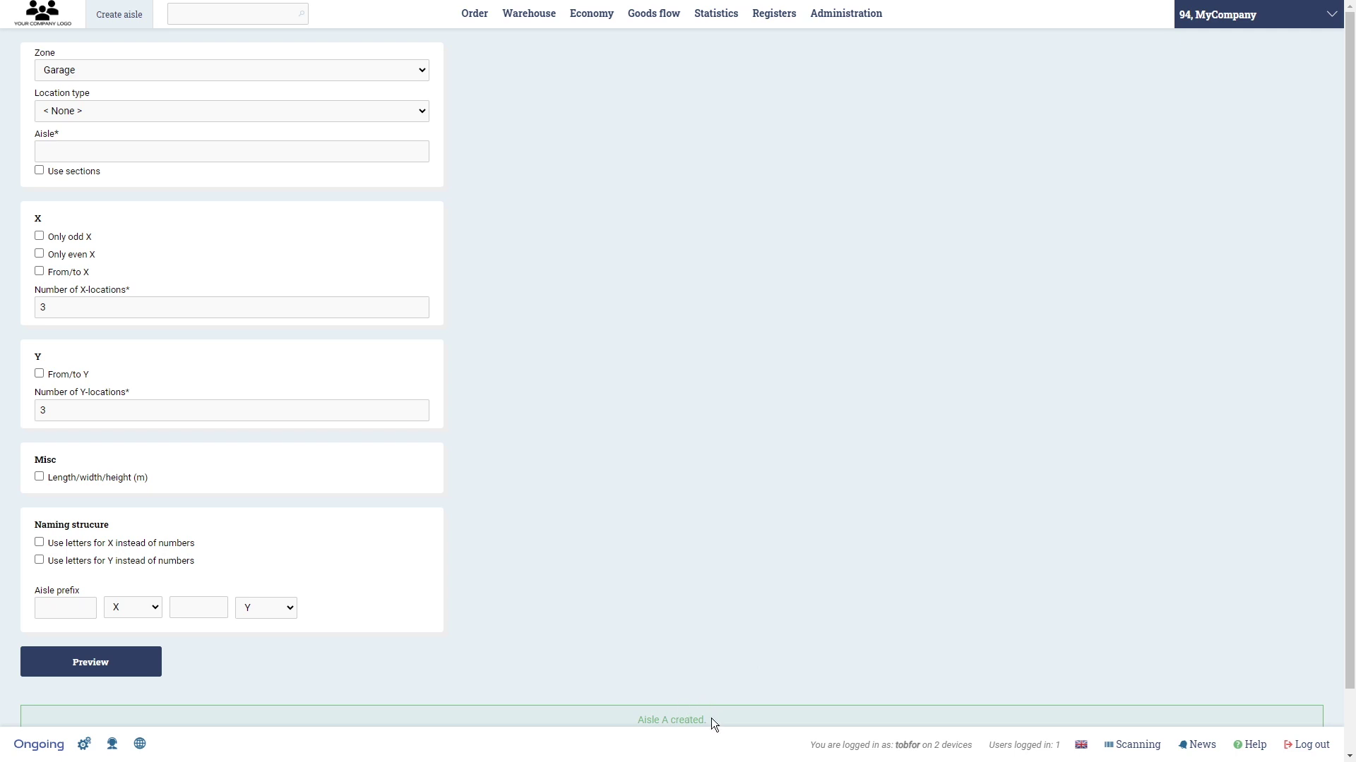
- Check the locations of aisle A on the warehouse map
{"action": "mouse_move", "coordinate": [529, 13]}
{"action": "left_click", "coordinate": [457, 154]}
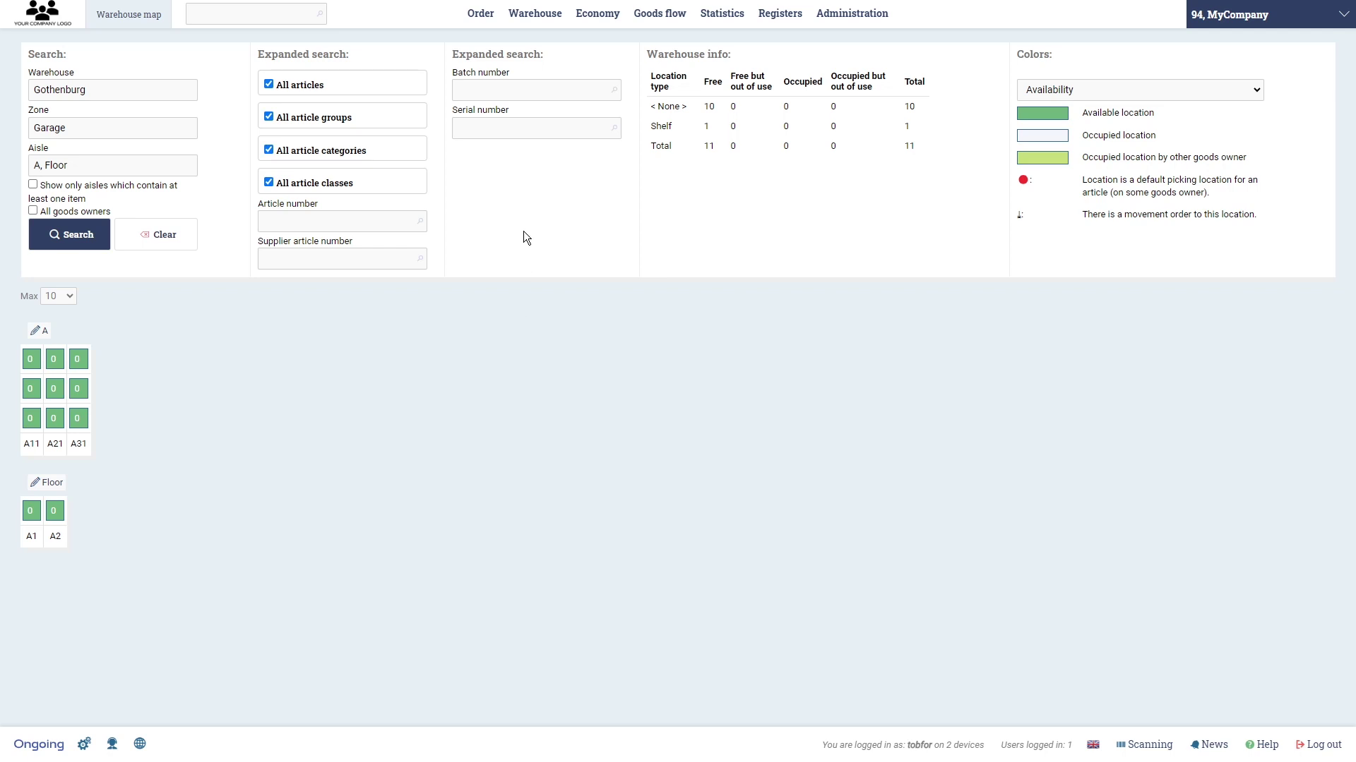
- Open the article list and examine the article numbers, names and barcodes
{"action": "mouse_move", "coordinate": [534, 14]}
{"action": "left_click", "coordinate": [576, 91]}
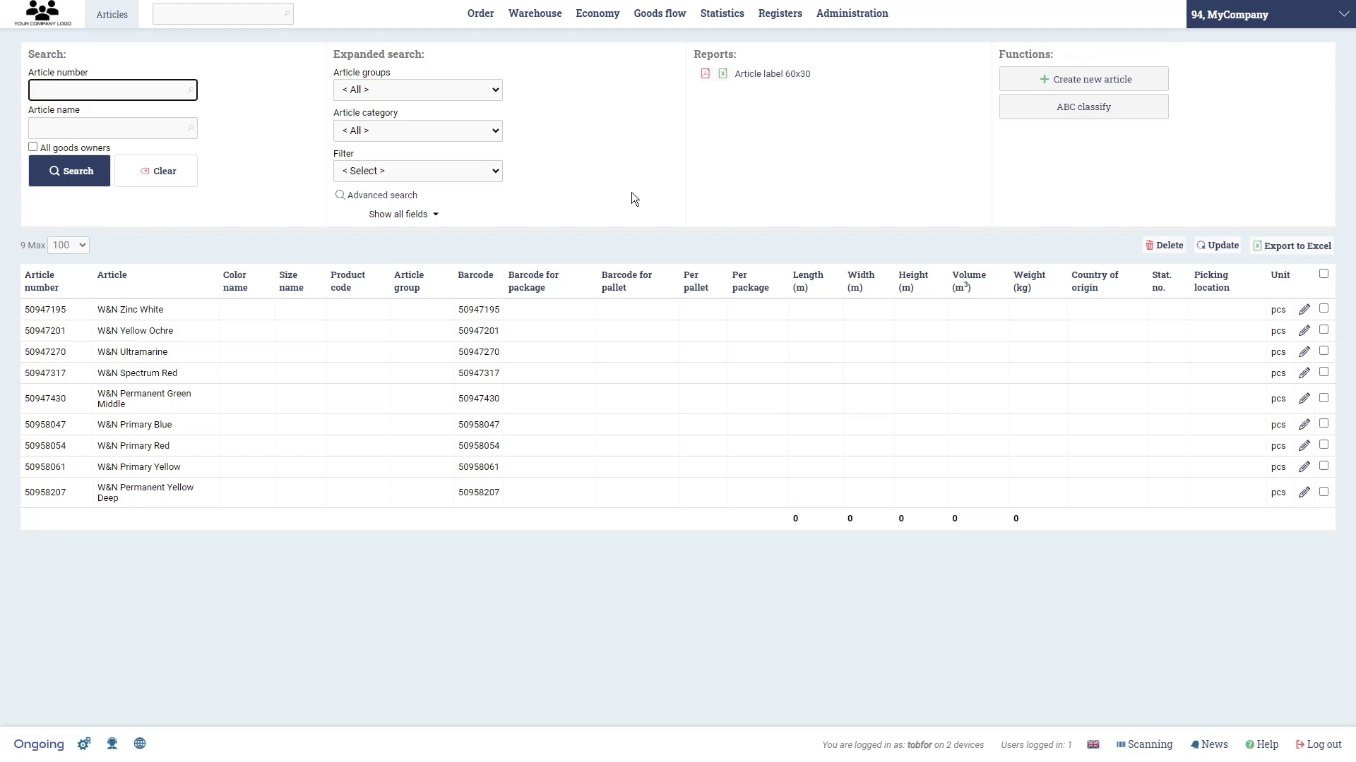
{"action": "left_click", "coordinate": [98, 310]}
{"action": "mouse_move", "coordinate": [98, 314]}
{"action": "left_mouse_down"}
{"action": "mouse_move", "coordinate": [172, 311]}
{"action": "mouse_move", "coordinate": [67, 314]}
{"action": "mouse_move", "coordinate": [76, 309]}
{"action": "left_mouse_up"}
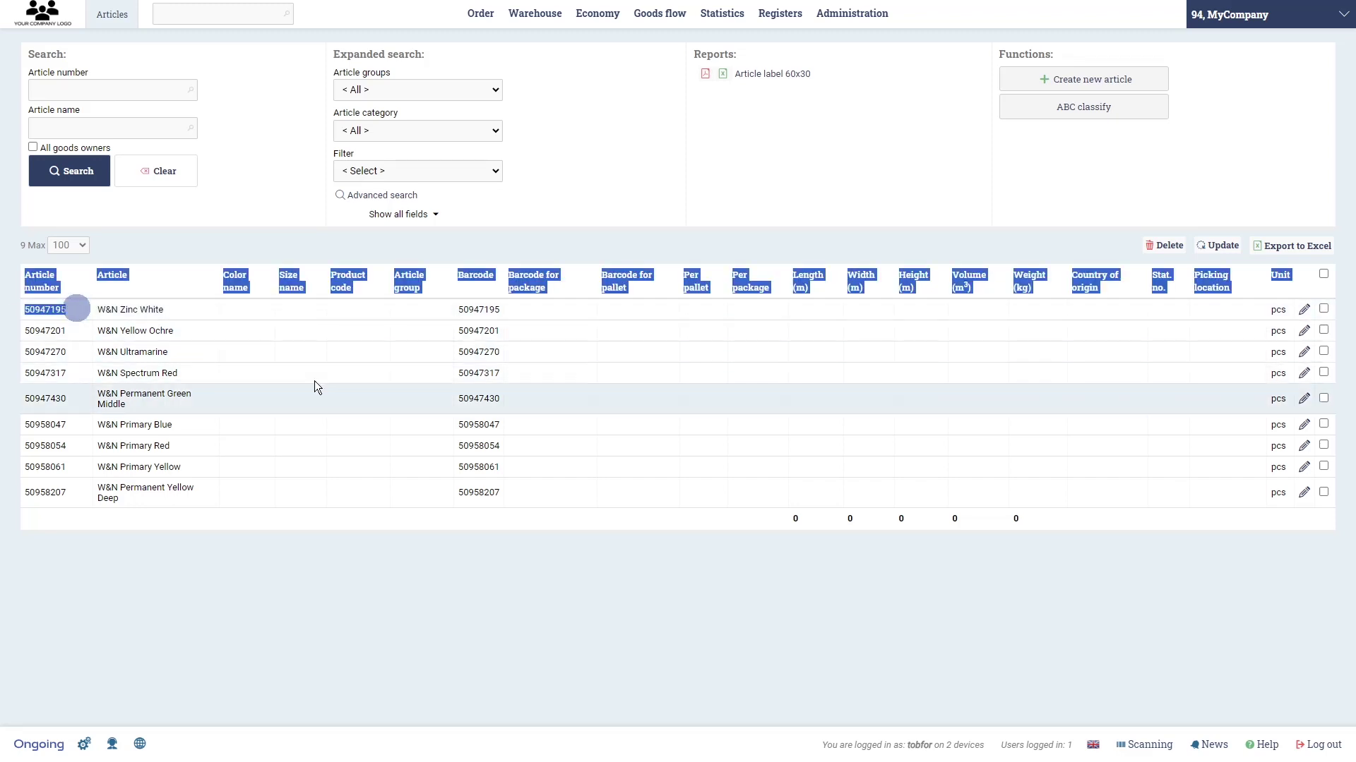
{"action": "left_click", "coordinate": [455, 306]}
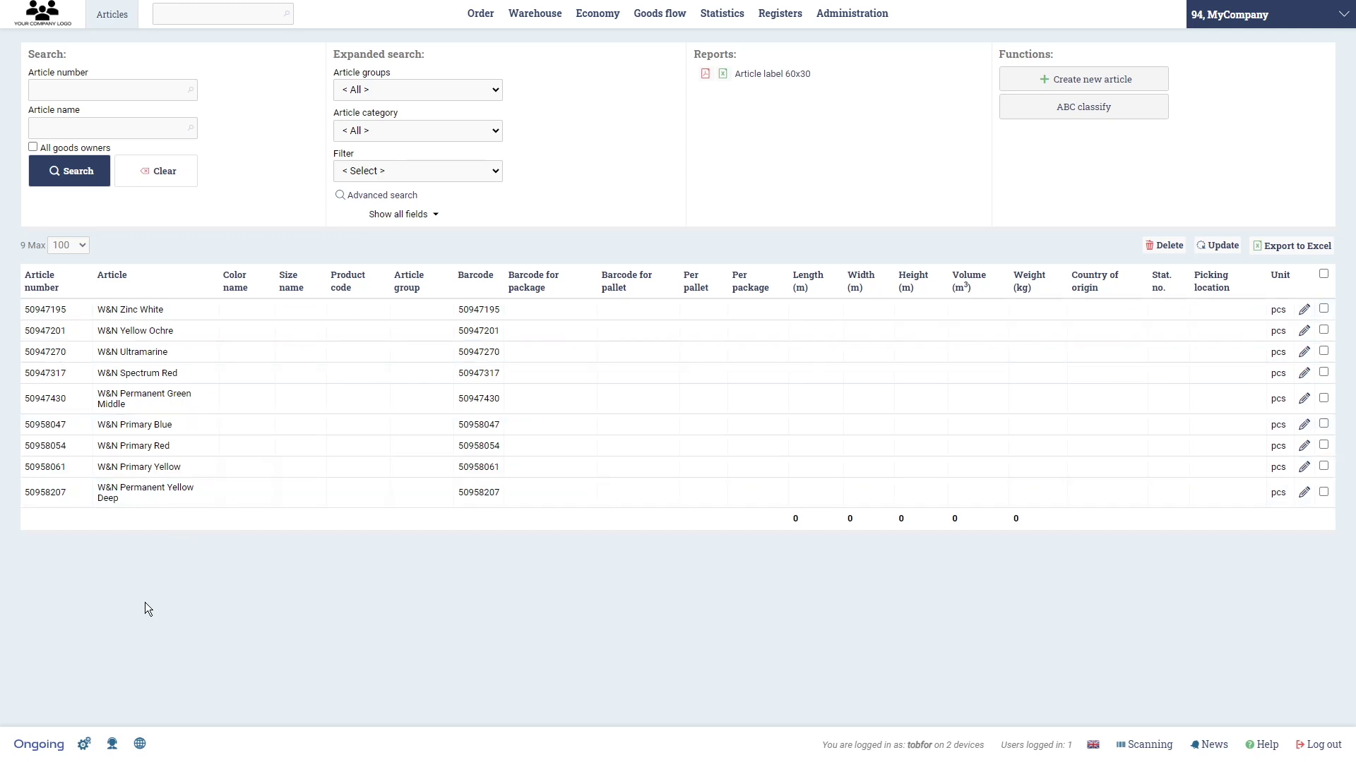
- Edit the article list's Standard column setting and add the "Image, ImageColumn" column, filtering the available columns by "ima"
{"action": "left_click", "coordinate": [86, 743]}
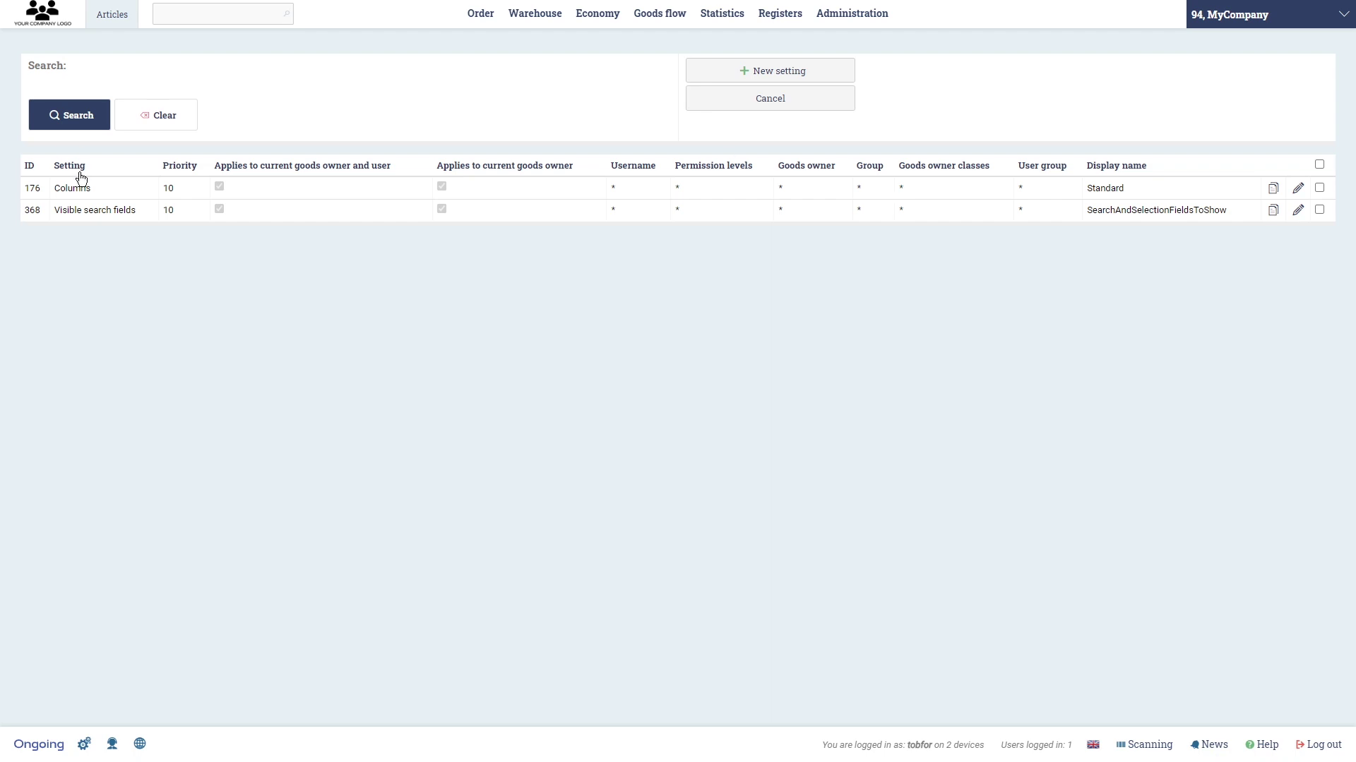
{"action": "left_click", "coordinate": [1298, 187]}
{"action": "left_click", "coordinate": [226, 162]}
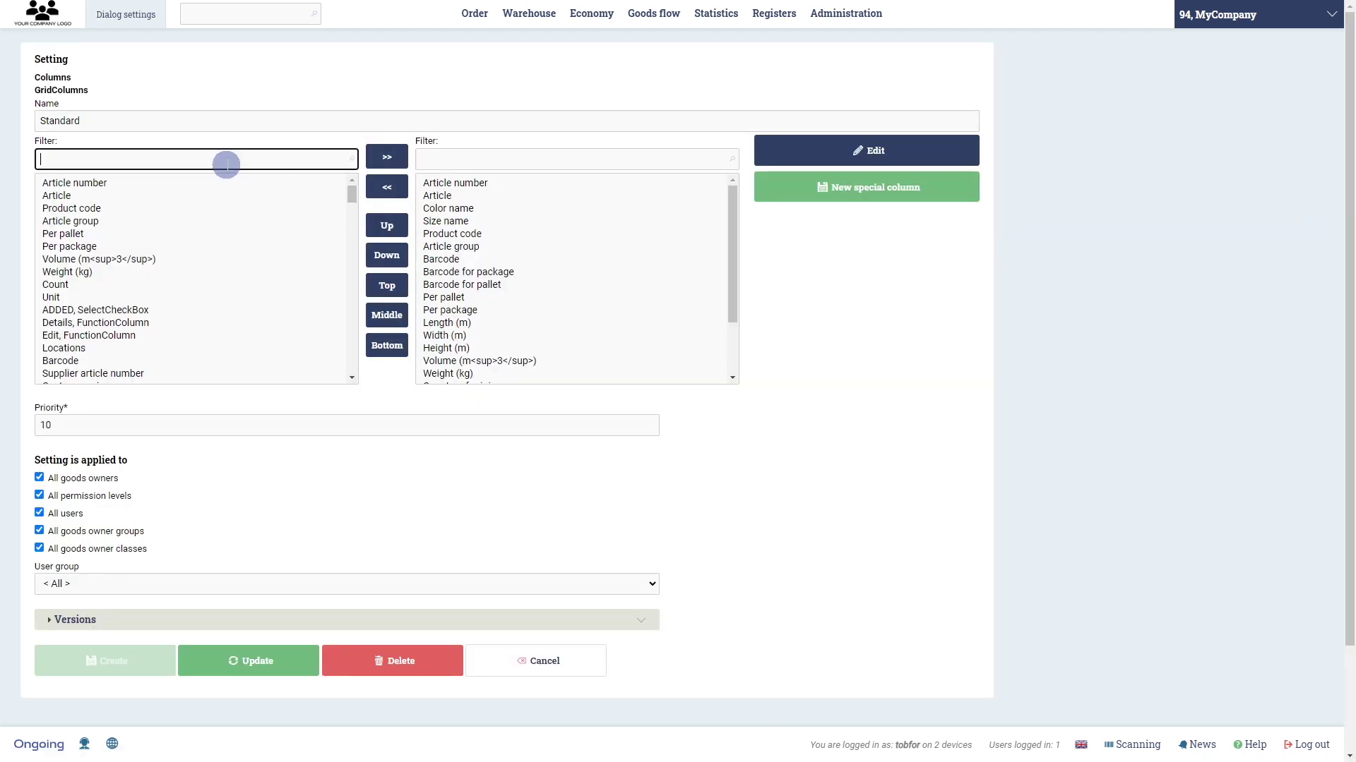
{"action": "type", "text": "ima"}
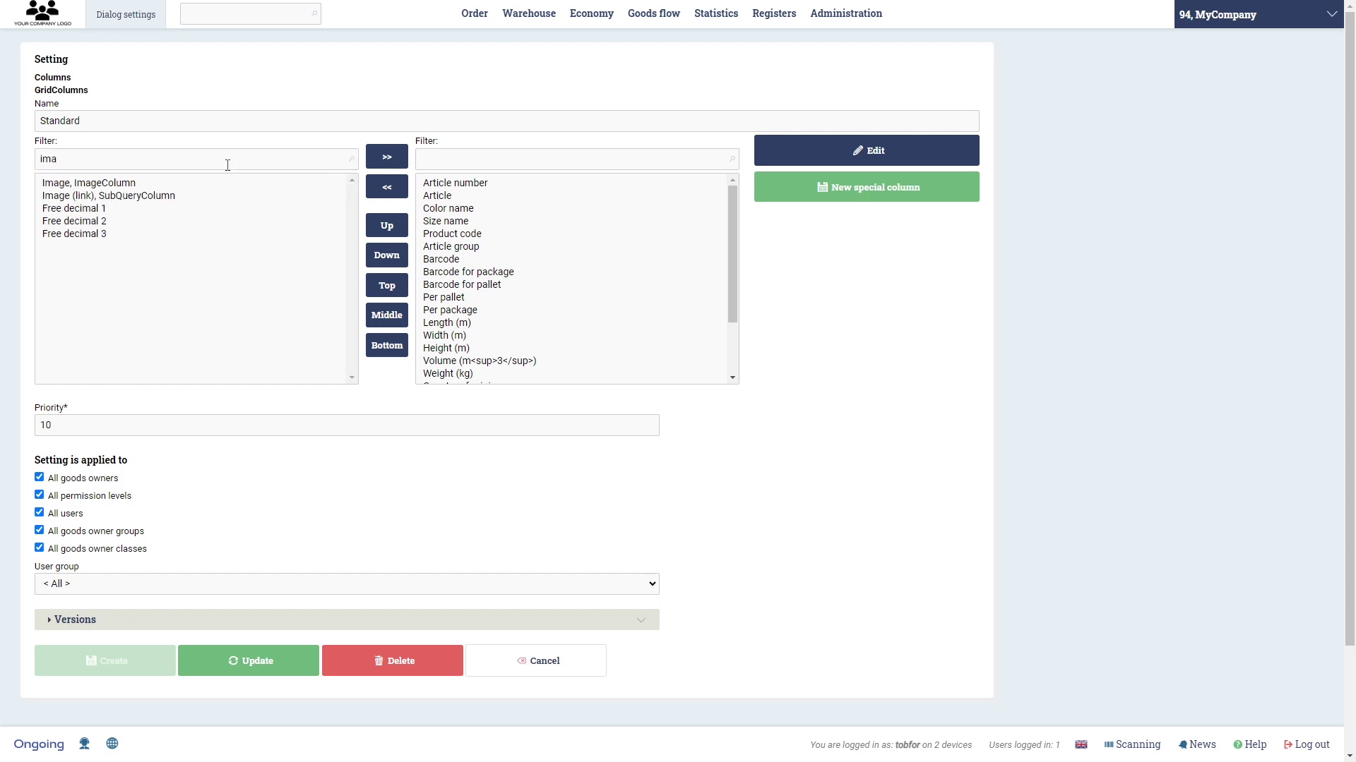
{"action": "left_click", "coordinate": [124, 183]}
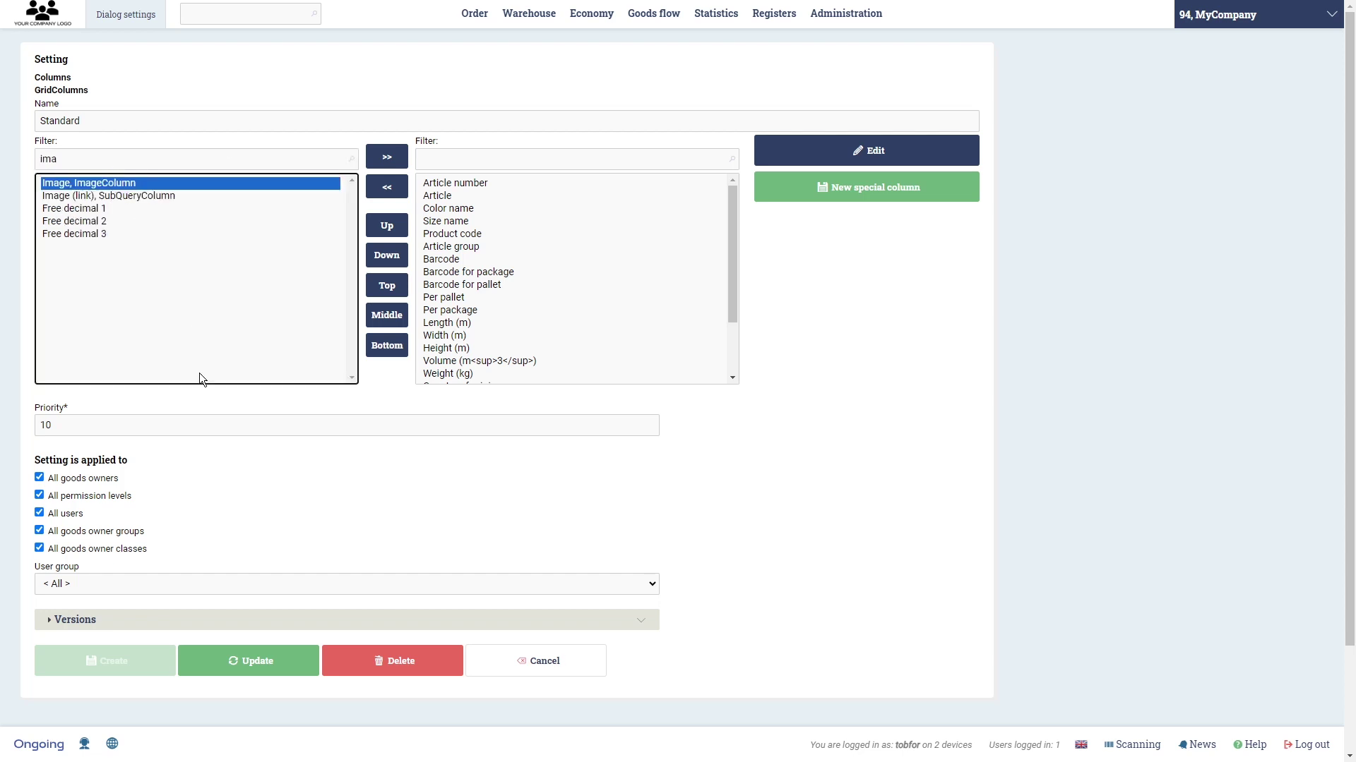
{"action": "left_click", "coordinate": [382, 161]}
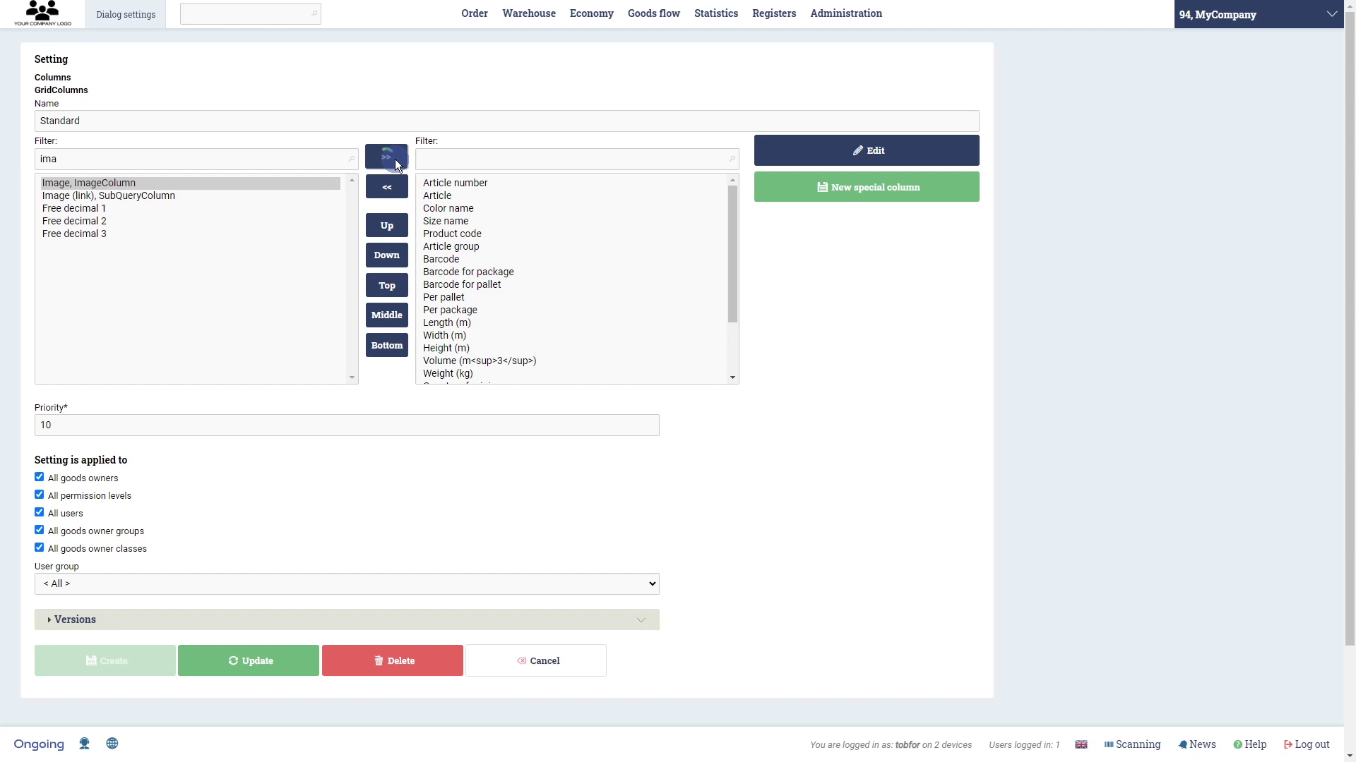
- Move the Image column to the top of the selected columns, save the setting and return to the article list
{"action": "left_click", "coordinate": [734, 240]}
{"action": "left_click_drag", "start_coordinate": [734, 238], "coordinate": [558, 378]}
{"action": "left_click", "coordinate": [514, 374]}
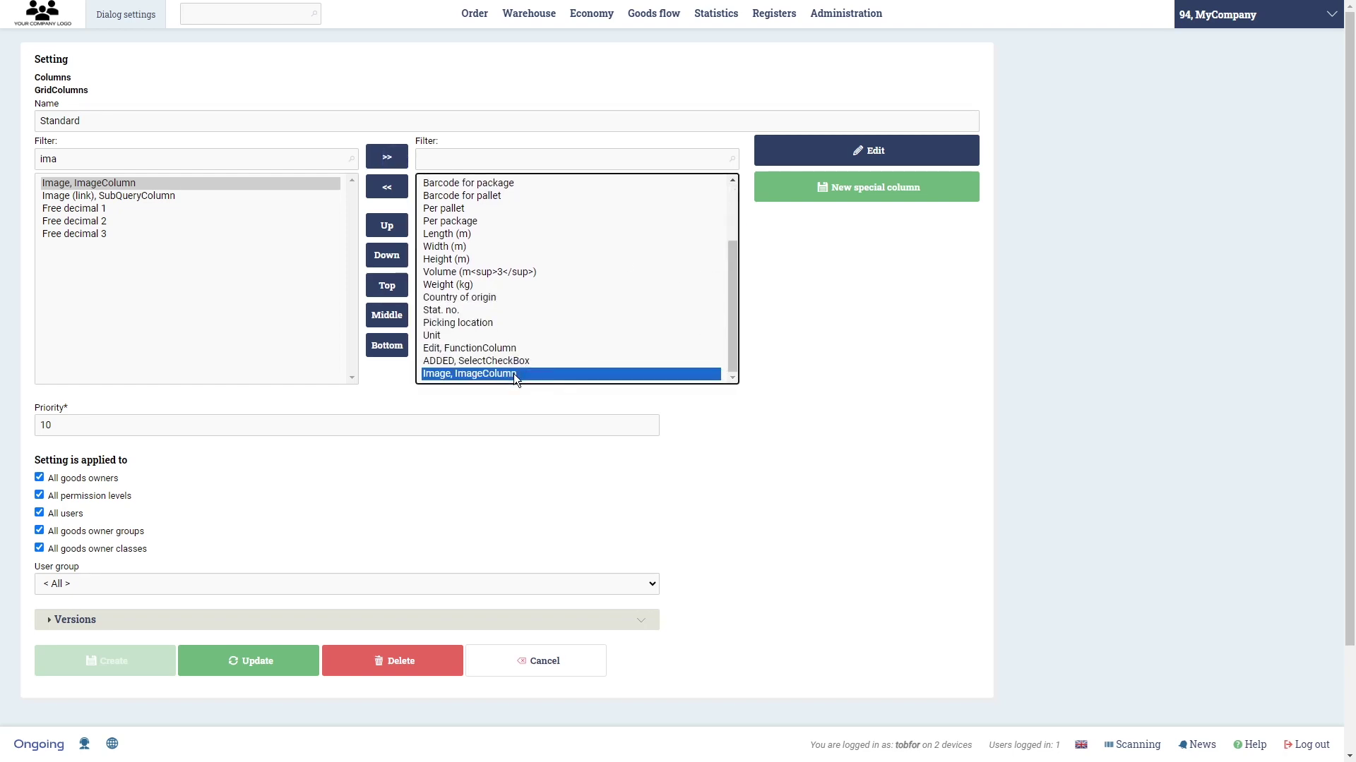
{"action": "left_click", "coordinate": [386, 286]}
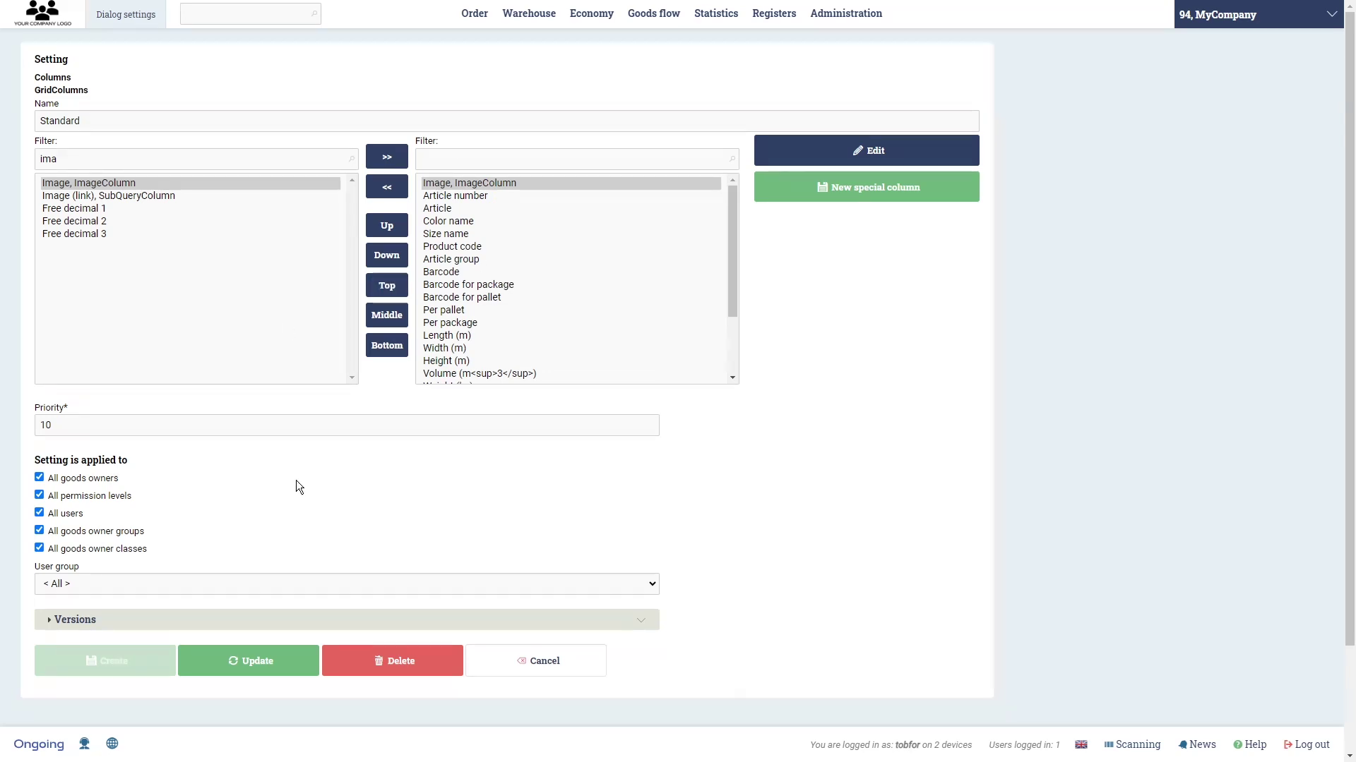
{"action": "left_click", "coordinate": [265, 660]}
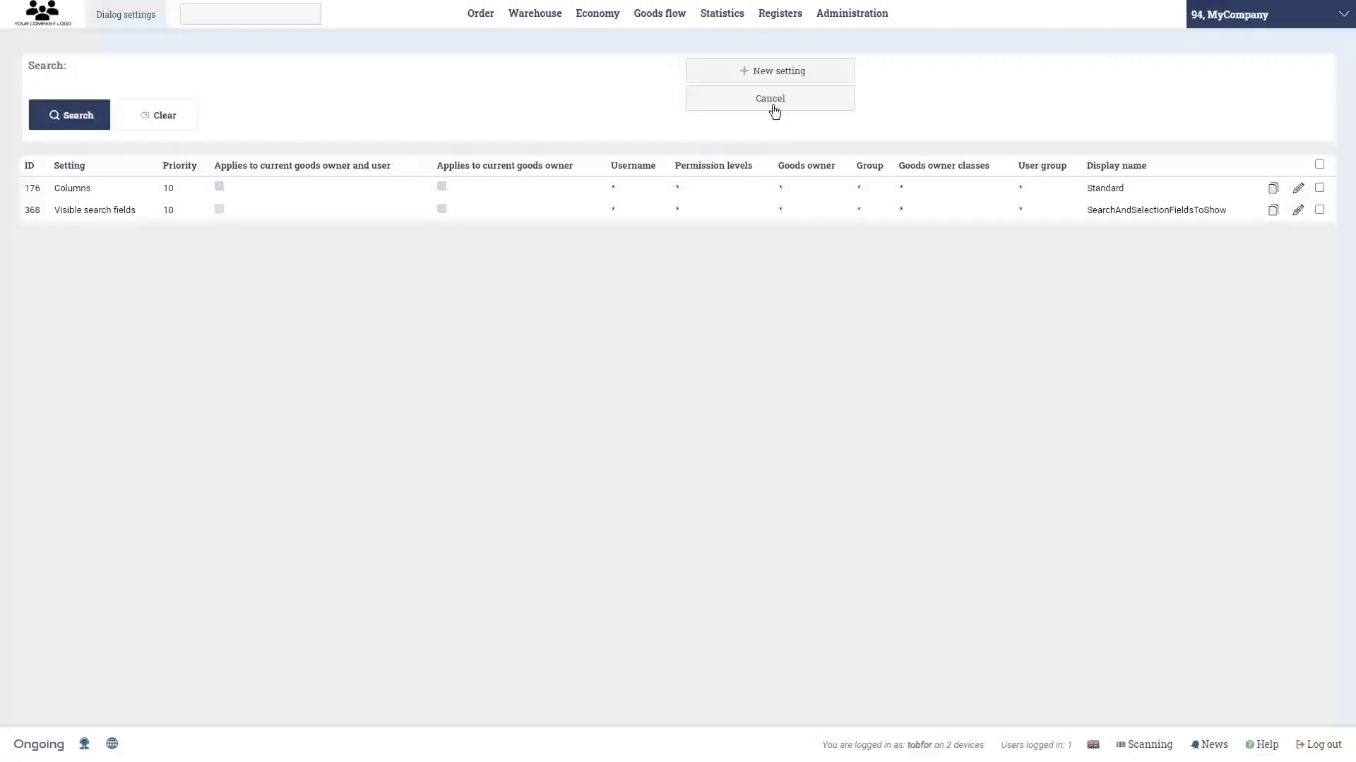
{"action": "left_click", "coordinate": [770, 104]}
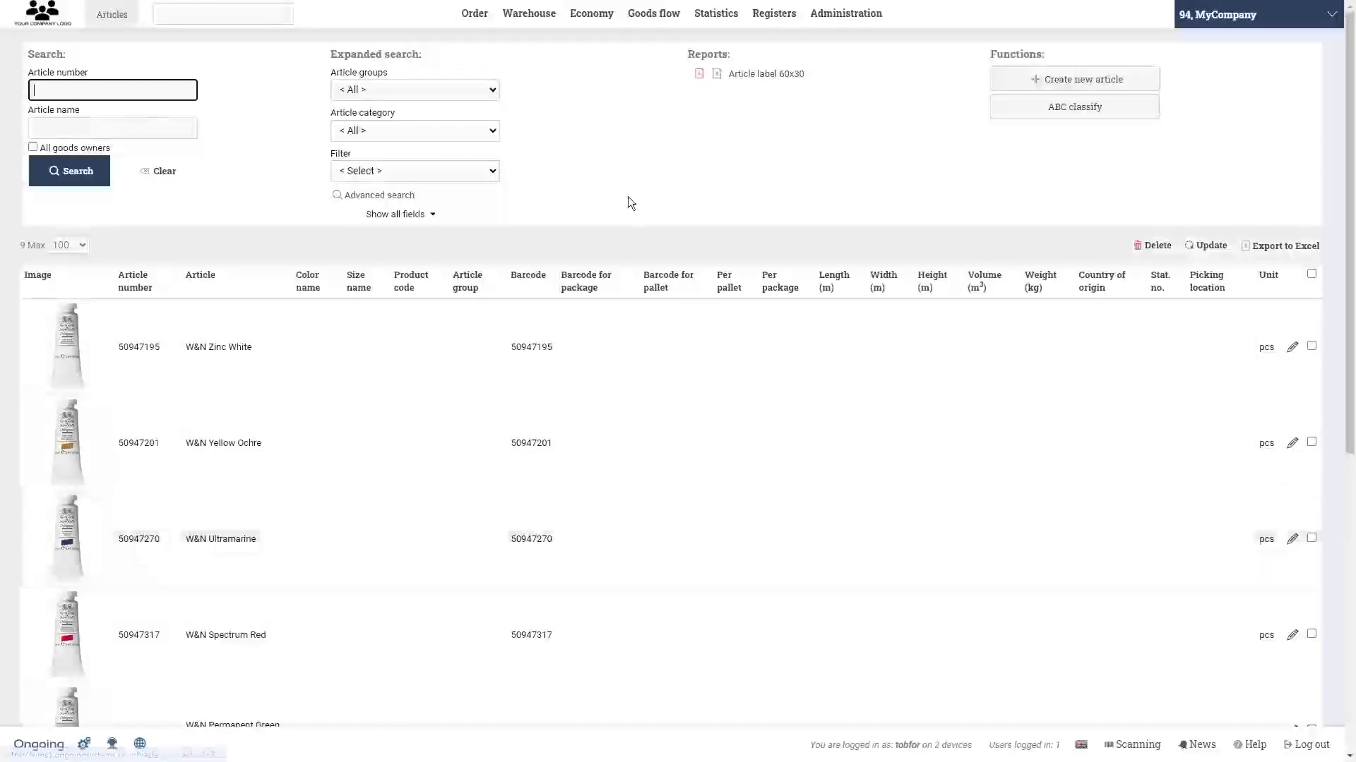
- Open the order list and check the pickable status of the released orders
{"action": "mouse_move", "coordinate": [471, 31]}
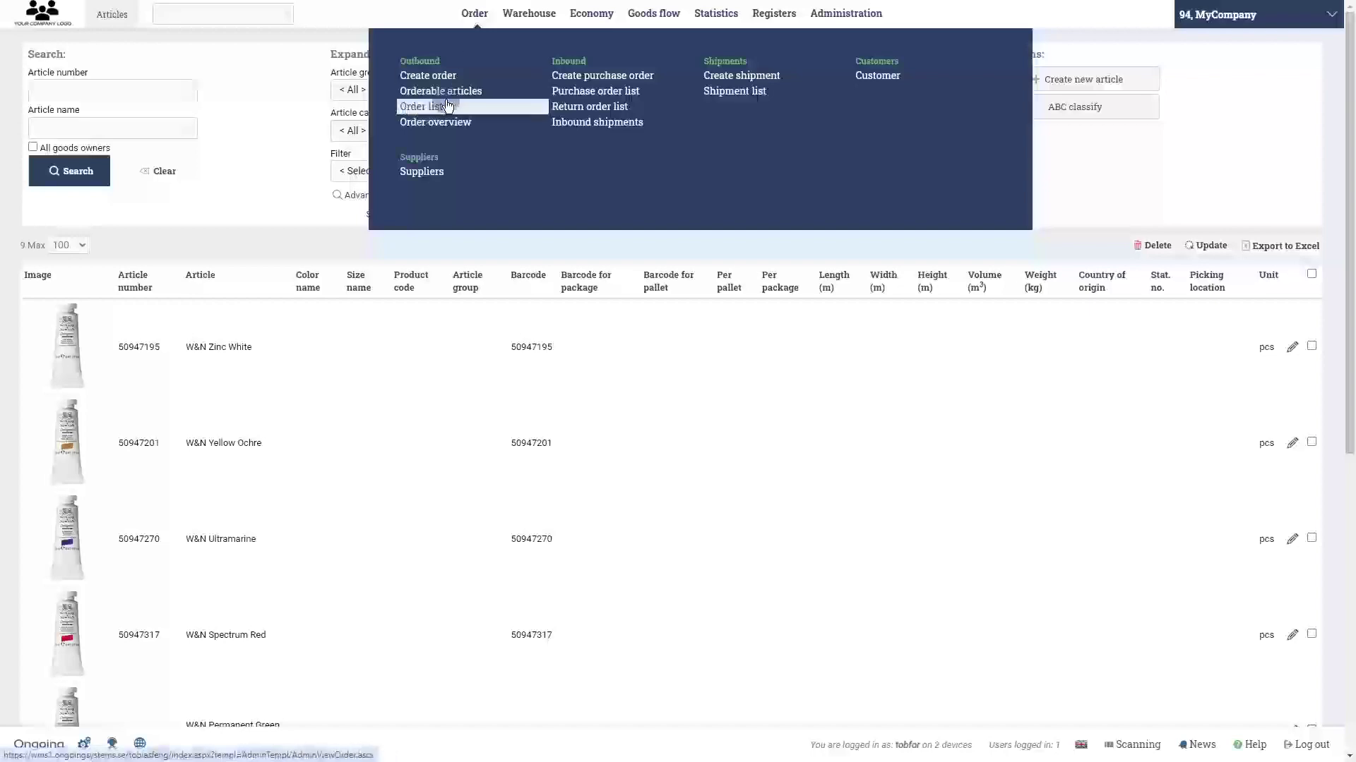
{"action": "left_click", "coordinate": [445, 104]}
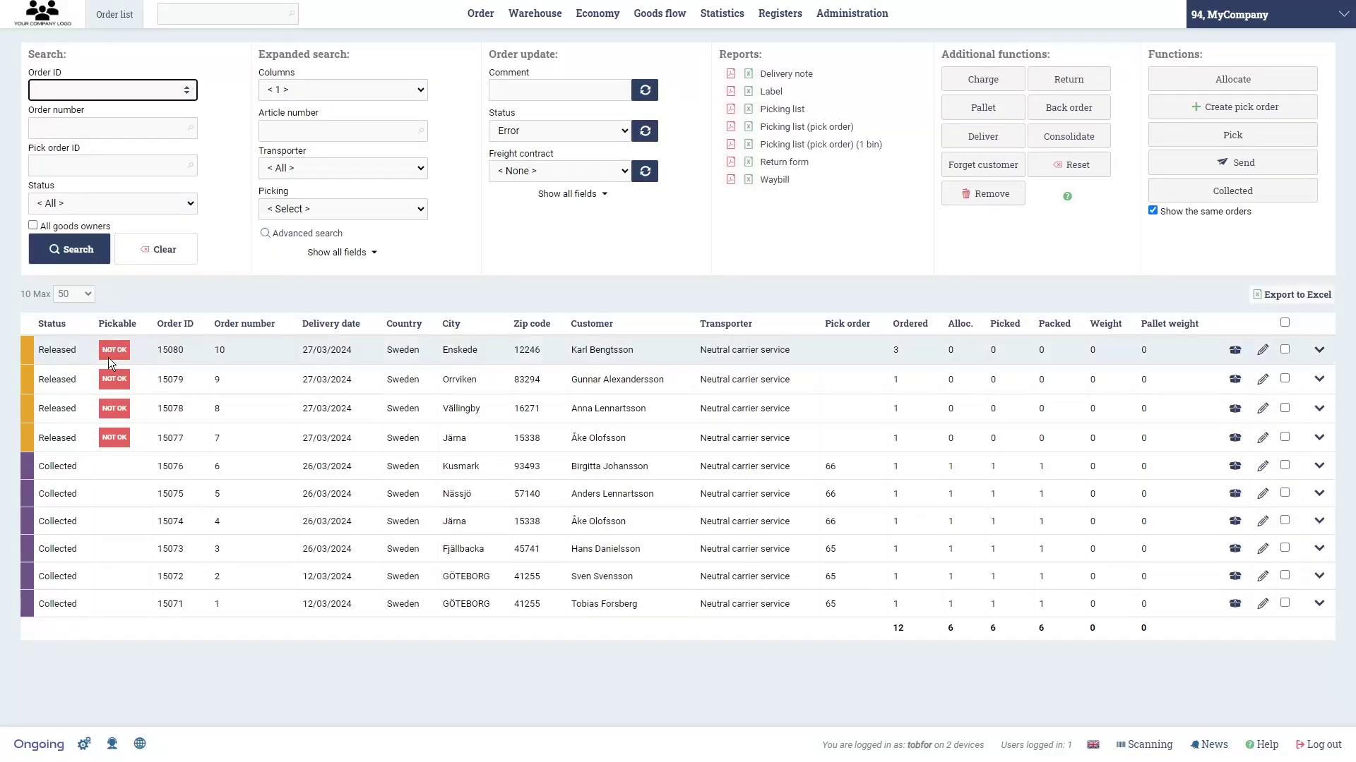
{"action": "mouse_move", "coordinate": [133, 353]}
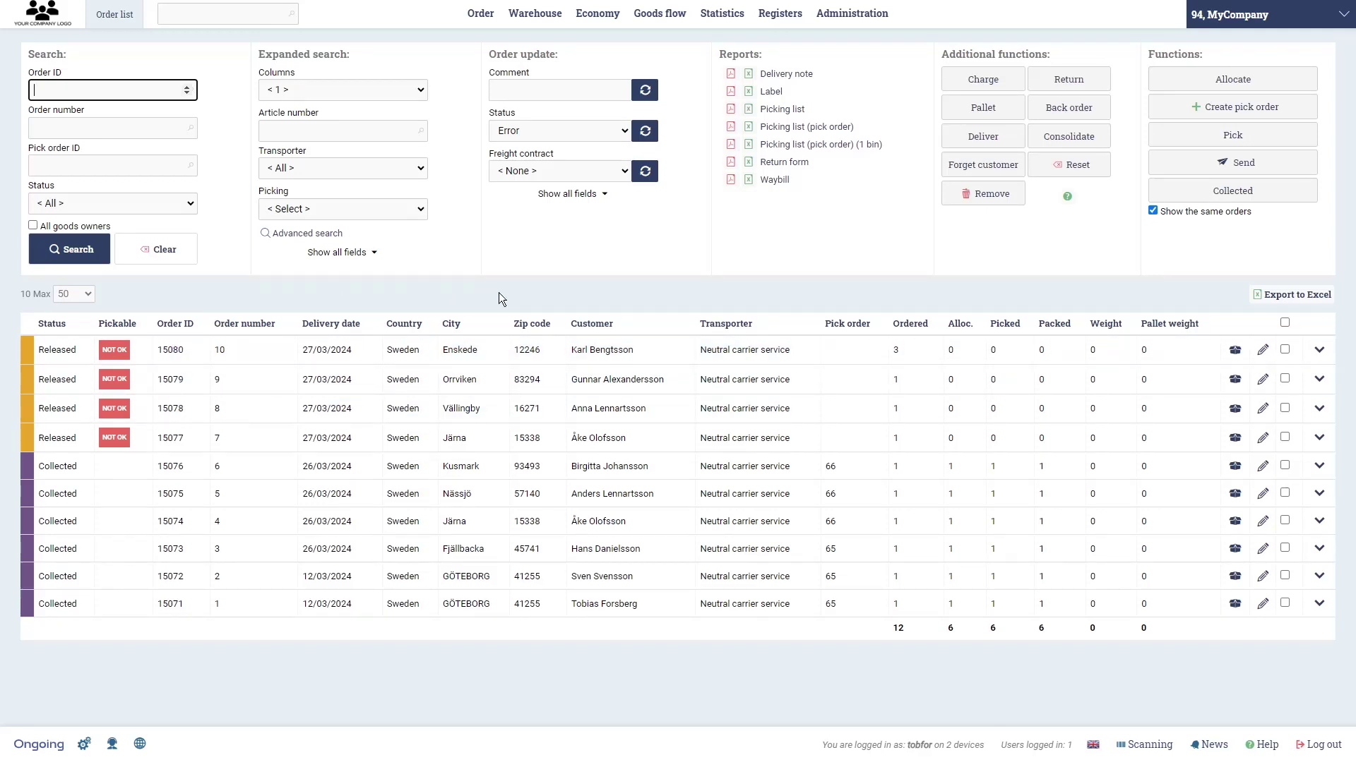
- Open the purchase order list to review the inbound purchase orders
{"action": "mouse_move", "coordinate": [487, 22]}
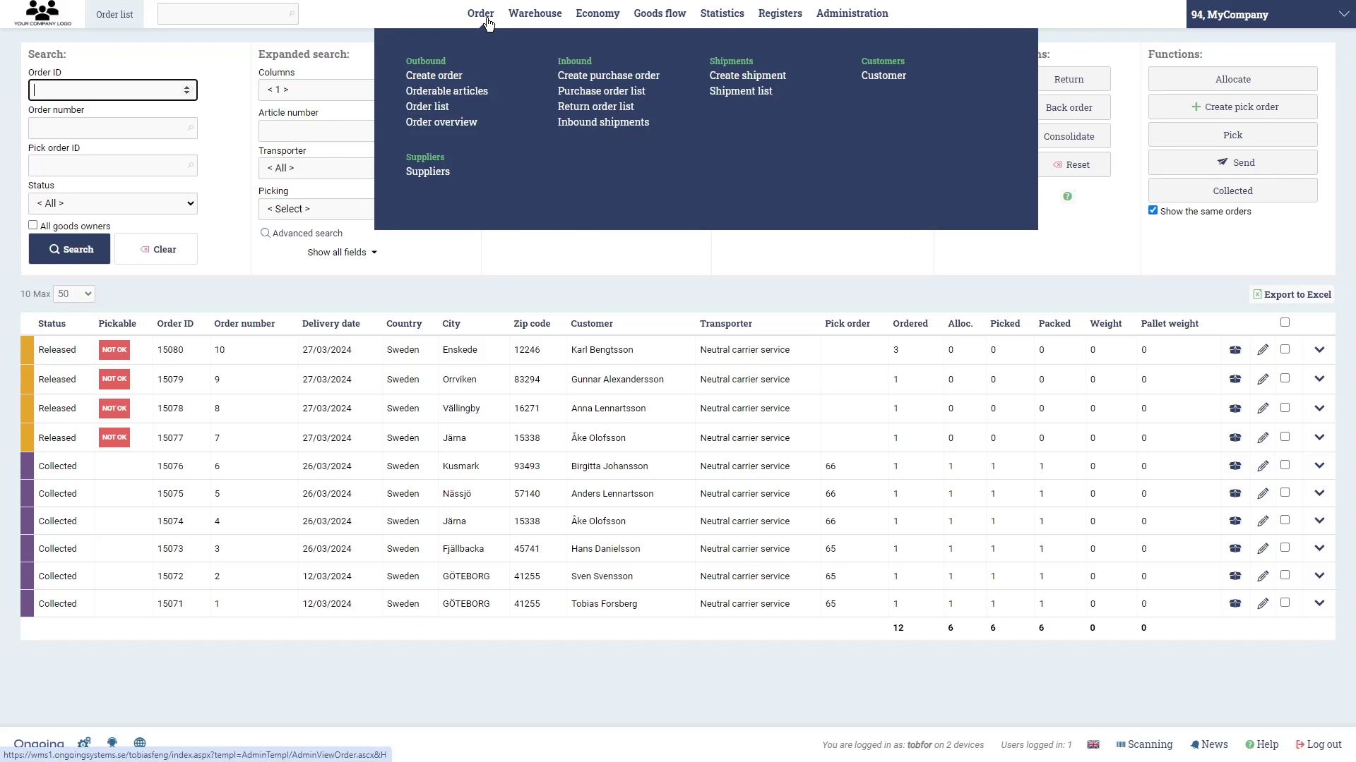
{"action": "mouse_move", "coordinate": [531, 14]}
{"action": "mouse_move", "coordinate": [480, 14]}
{"action": "left_click", "coordinate": [601, 91]}
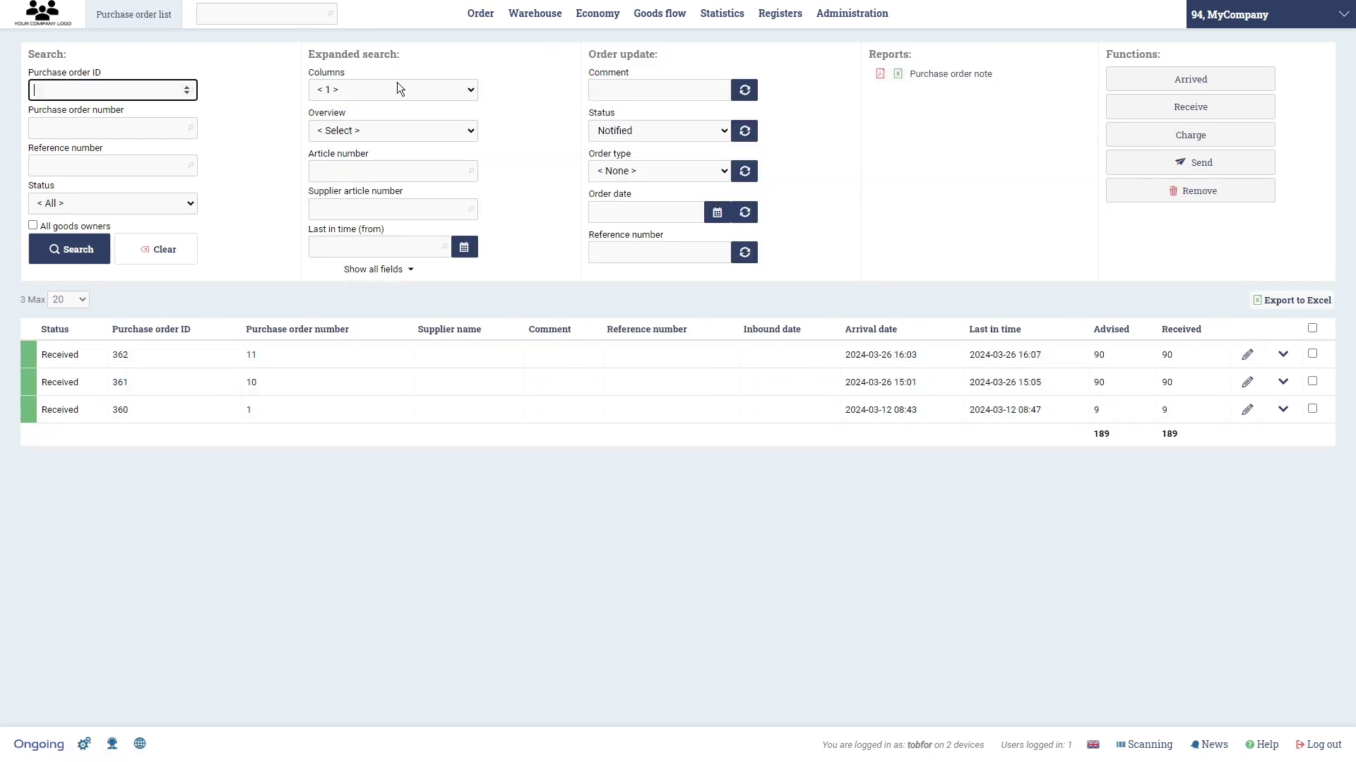
{"action": "mouse_move", "coordinate": [486, 17]}
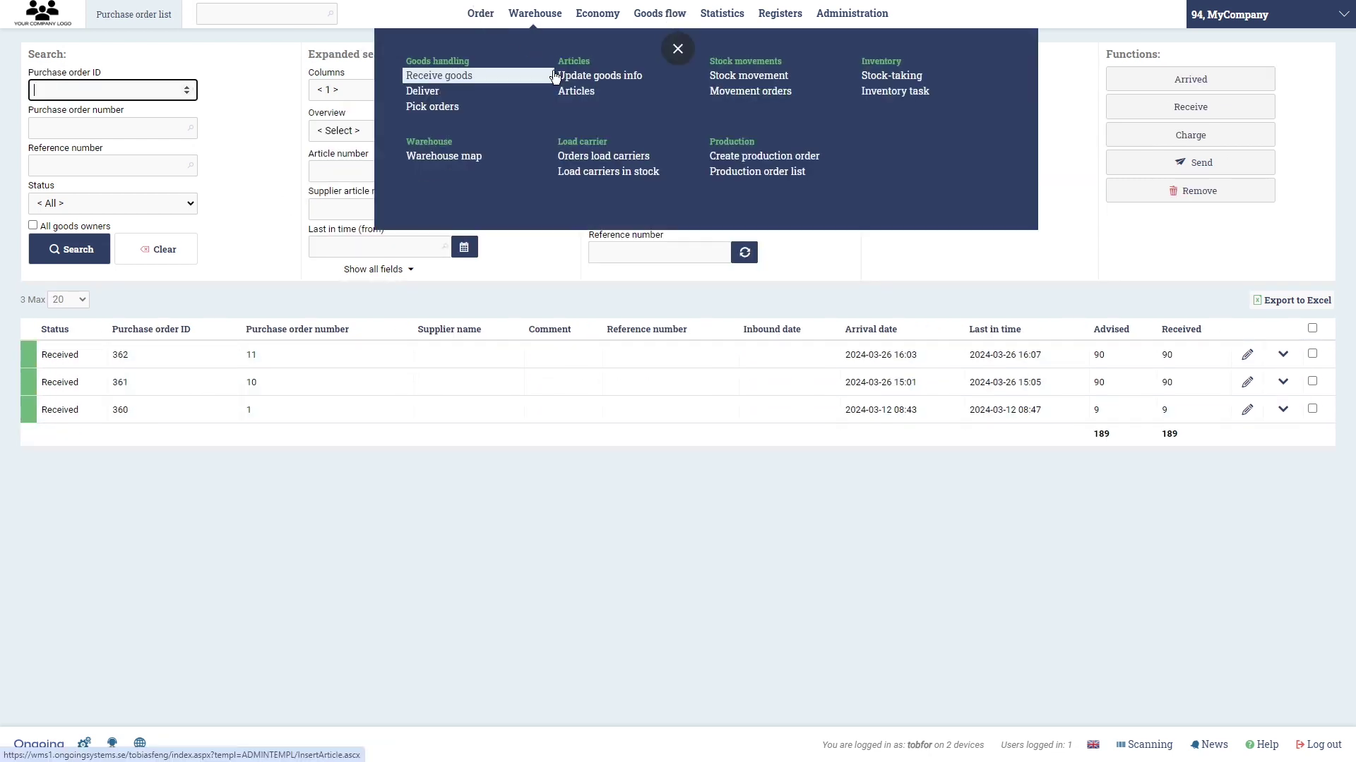
- Create a new purchase order with purchase order number 12
{"action": "left_click", "coordinate": [583, 76]}
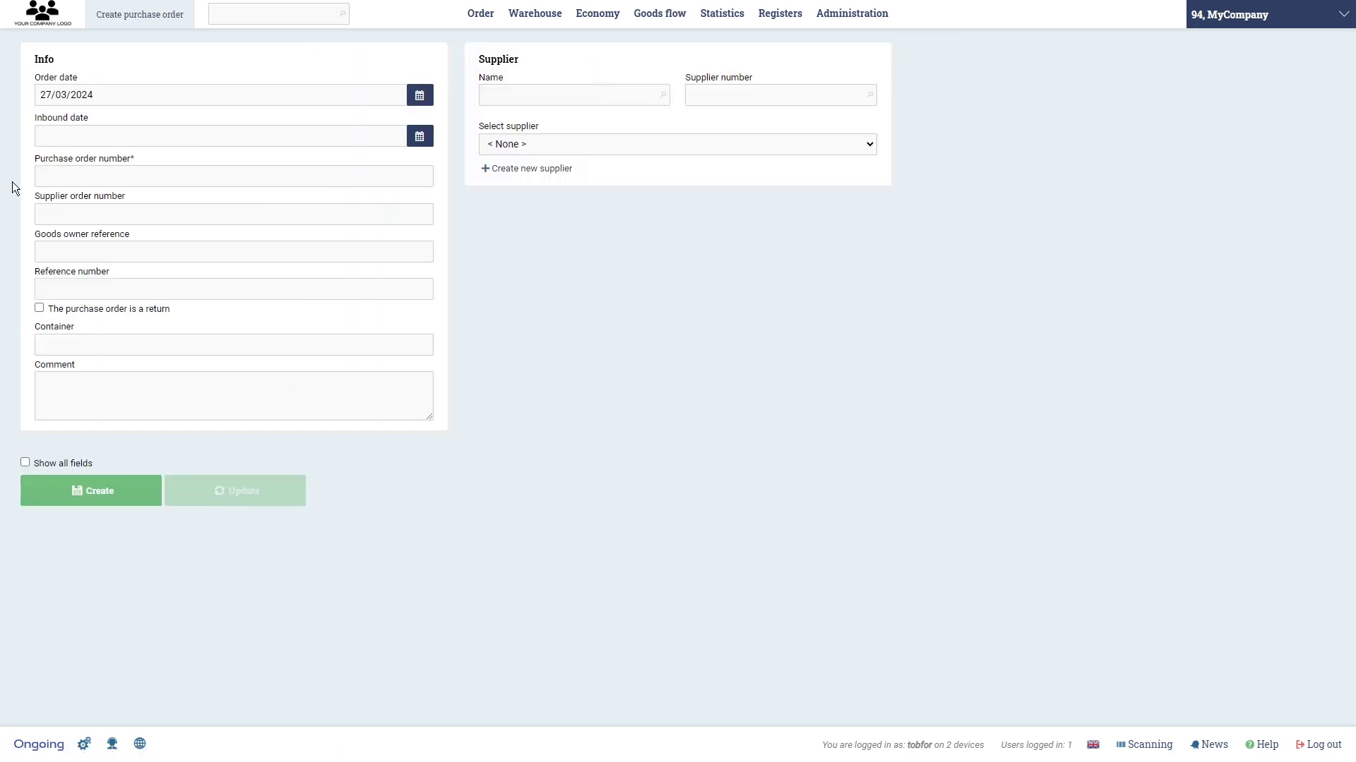
{"action": "left_click", "coordinate": [113, 172]}
{"action": "type", "text": "12"}
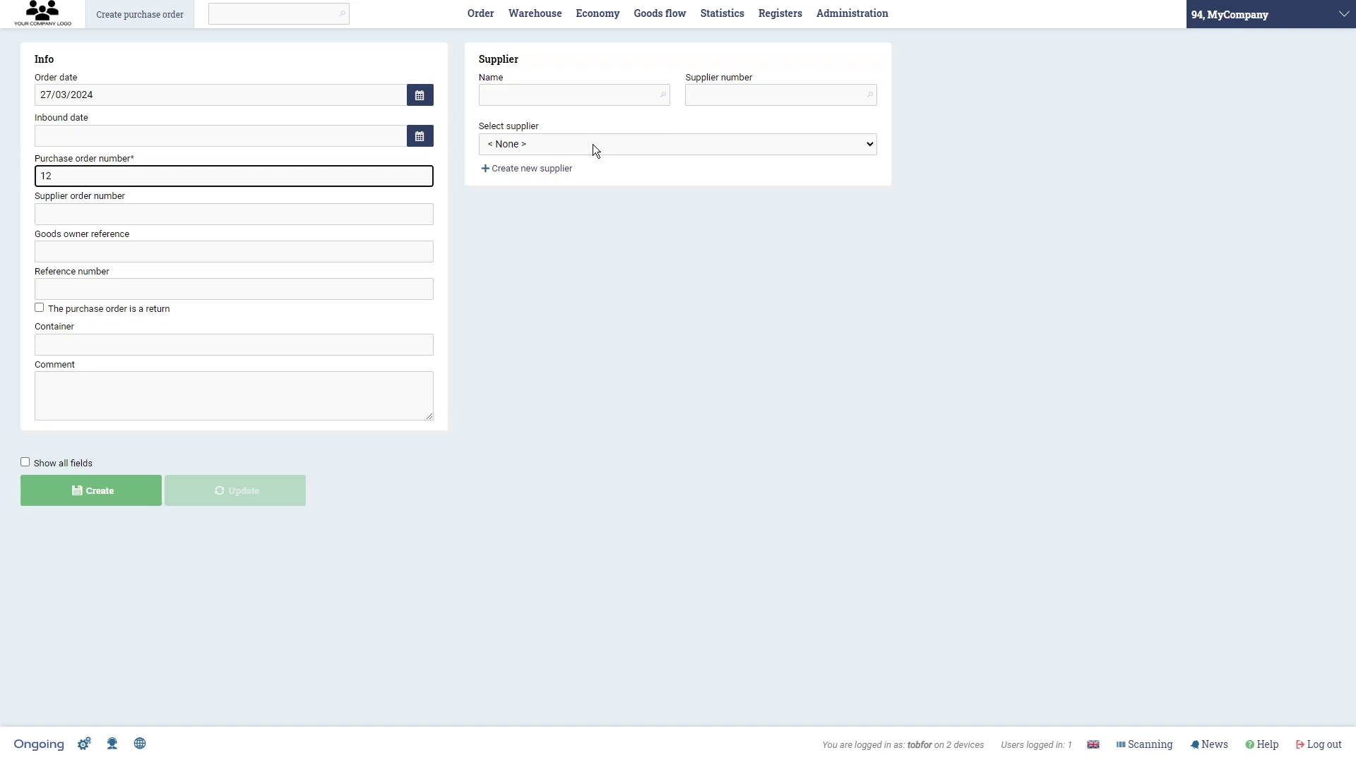
{"action": "left_click", "coordinate": [99, 494]}
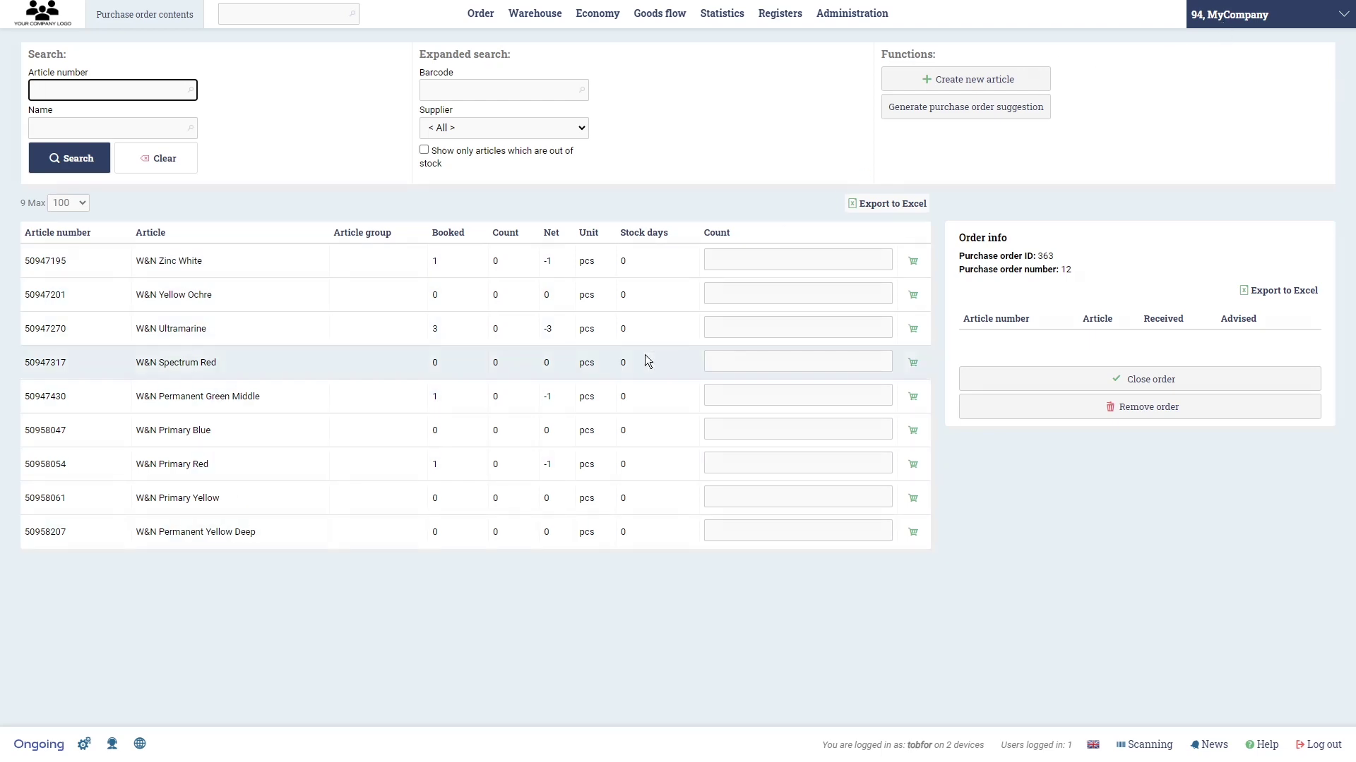
- Add a count of 10 for each of the nine W&N articles to the purchase order and close the order
{"action": "left_click", "coordinate": [763, 263]}
{"action": "type", "text": "10"}
{"action": "key", "text": "Tab"}
{"action": "type", "text": "10"}
{"action": "key", "text": "Tab"}
{"action": "type", "text": "10"}
{"action": "key", "text": "Tab"}
{"action": "type", "text": "10"}
{"action": "key", "text": "Tab"}
{"action": "type", "text": "10"}
{"action": "key", "text": "Tab"}
{"action": "type", "text": "10"}
{"action": "key", "text": "Tab"}
{"action": "type", "text": "10"}
{"action": "key", "text": "Tab"}
{"action": "type", "text": "10"}
{"action": "key", "text": "Tab"}
{"action": "type", "text": "10"}
{"action": "key", "text": "Return"}
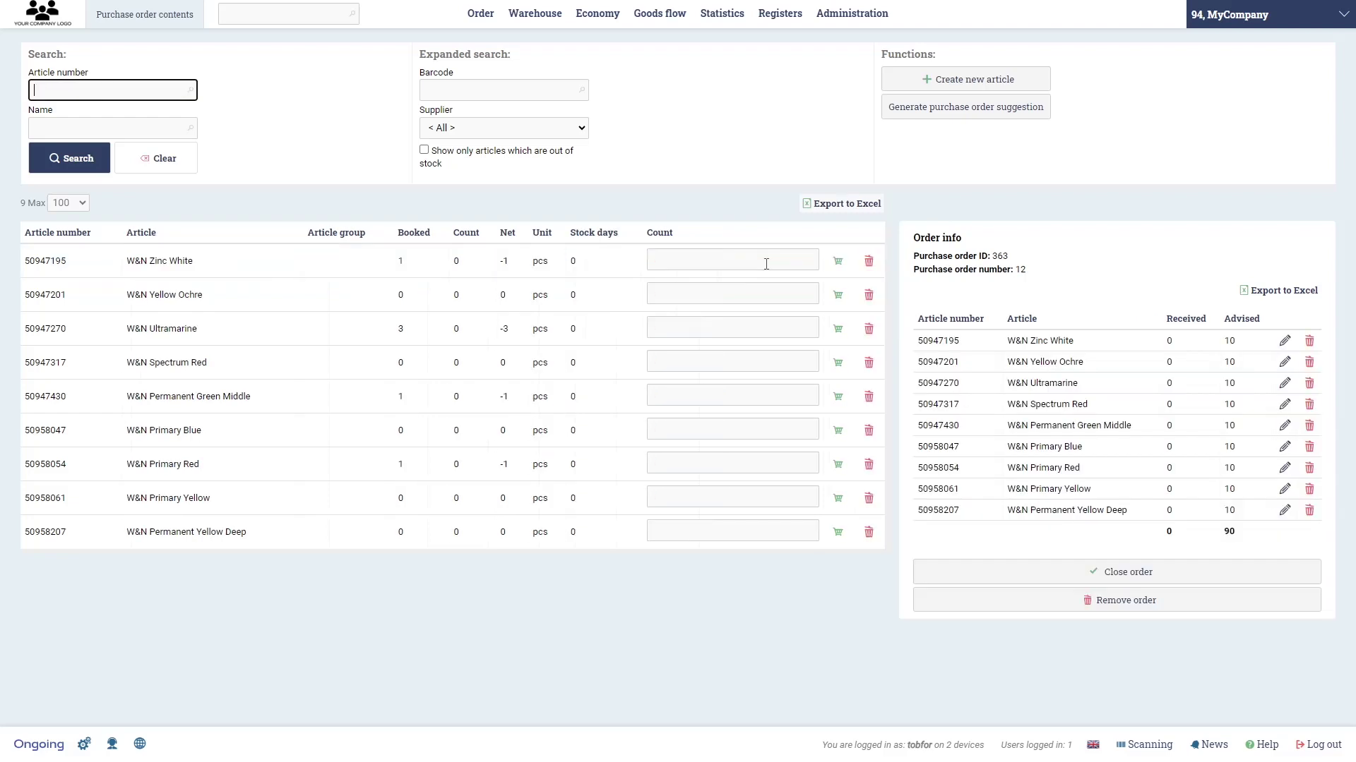
{"action": "left_click", "coordinate": [1172, 578]}
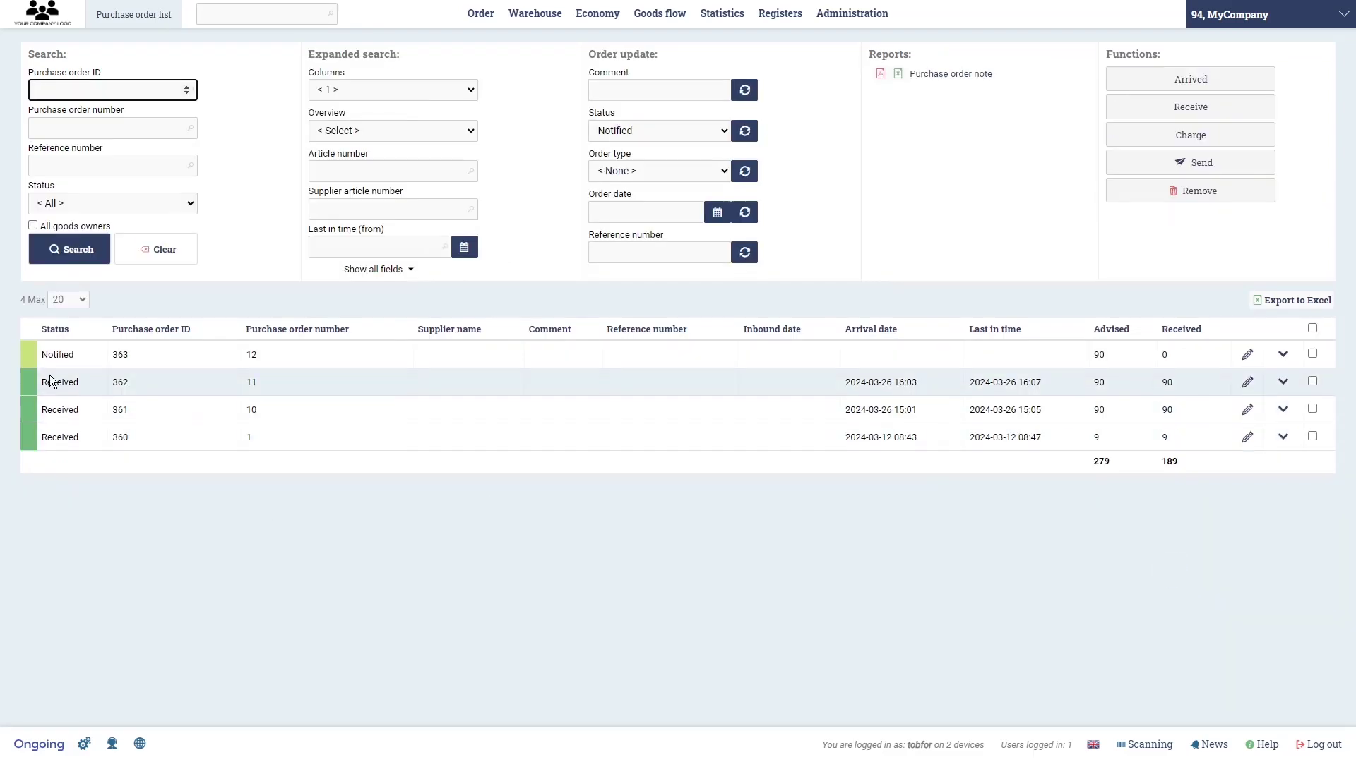
- Mark the notified purchase order number 12 as arrived in the purchase order list
{"action": "left_click_drag", "start_coordinate": [35, 351], "coordinate": [77, 359]}
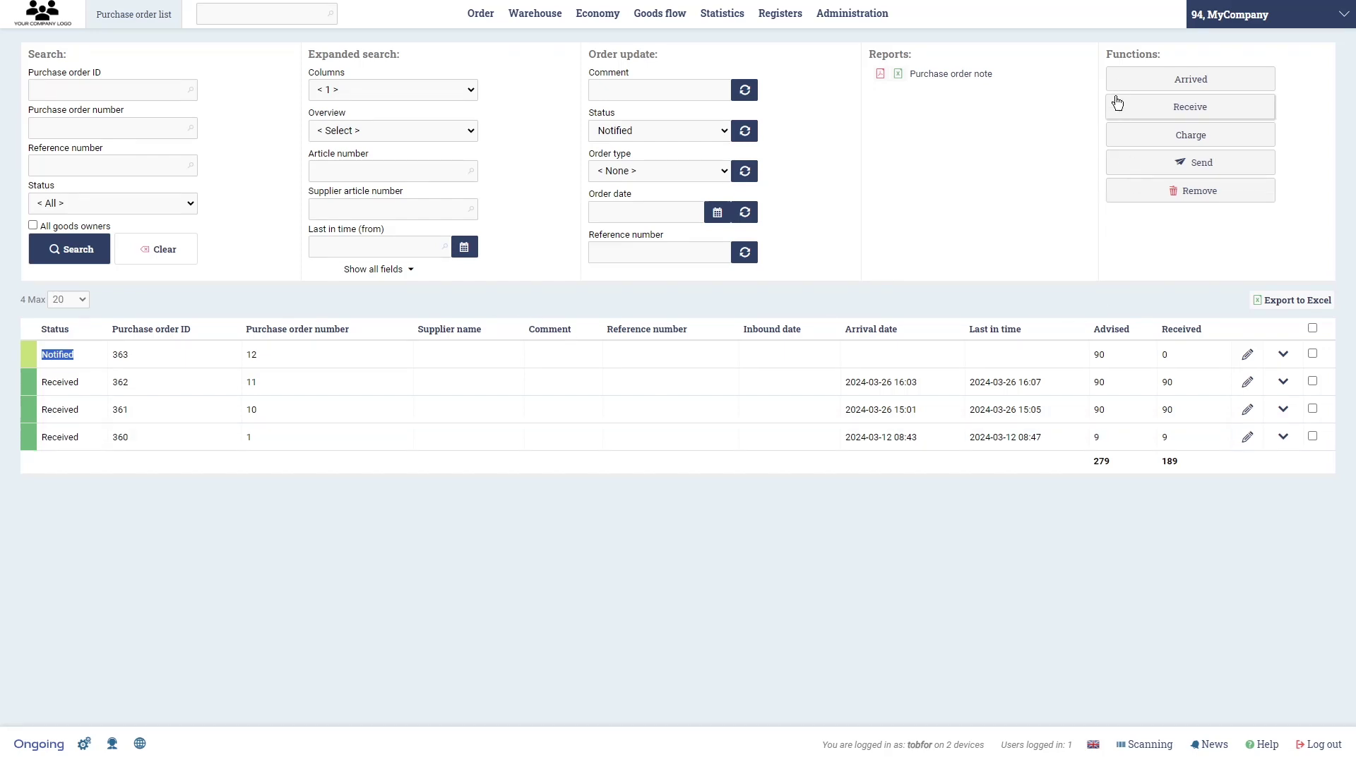
{"action": "left_click", "coordinate": [1312, 354]}
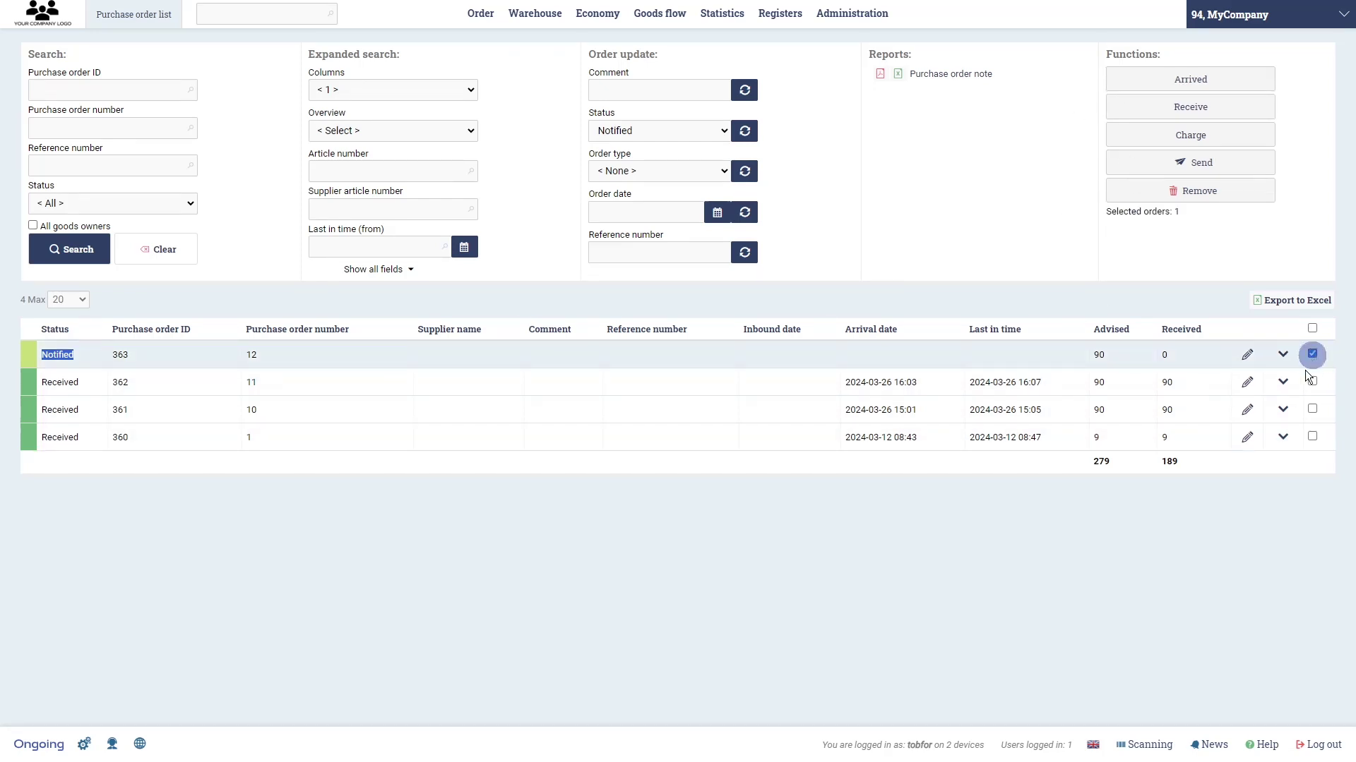
{"action": "left_click", "coordinate": [1180, 82]}
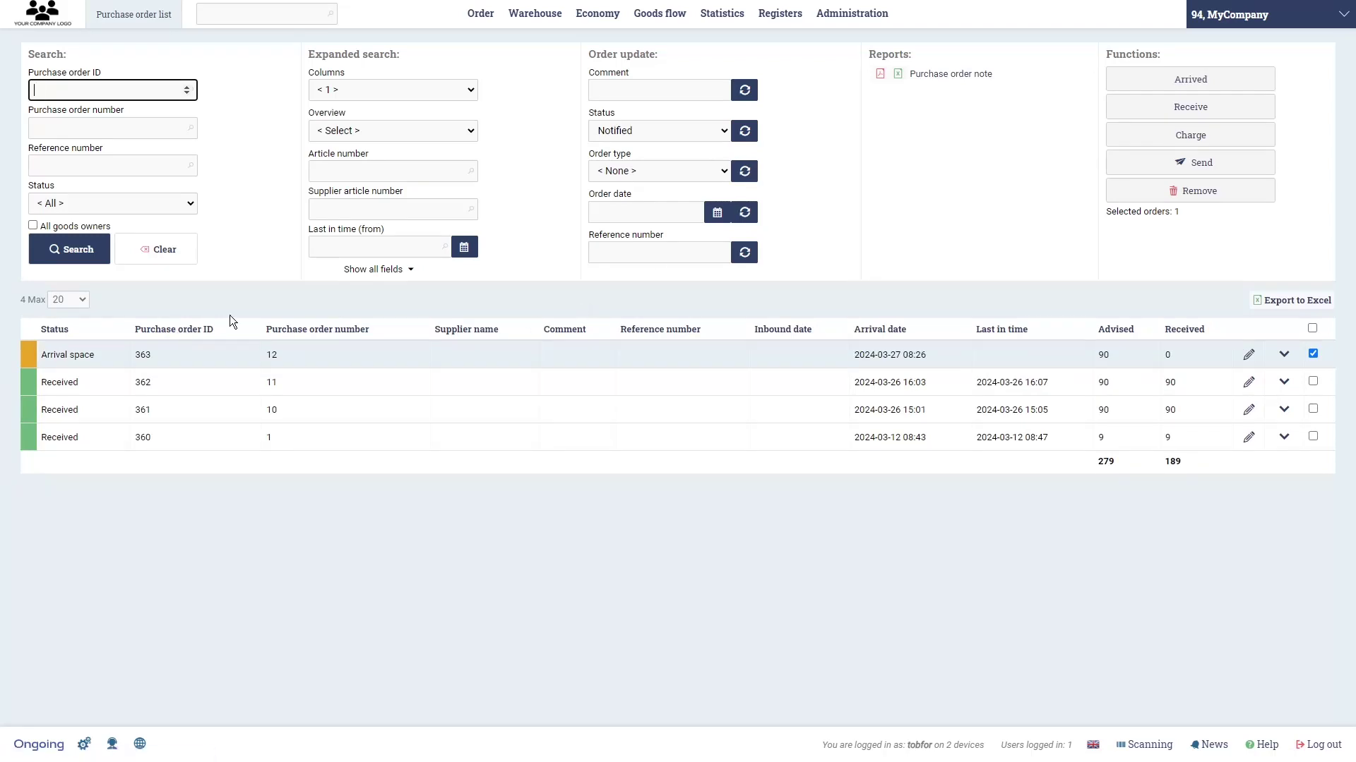
- Open the article W&N Zinc White from the article list for editing and show all its fields
{"action": "mouse_move", "coordinate": [545, 23]}
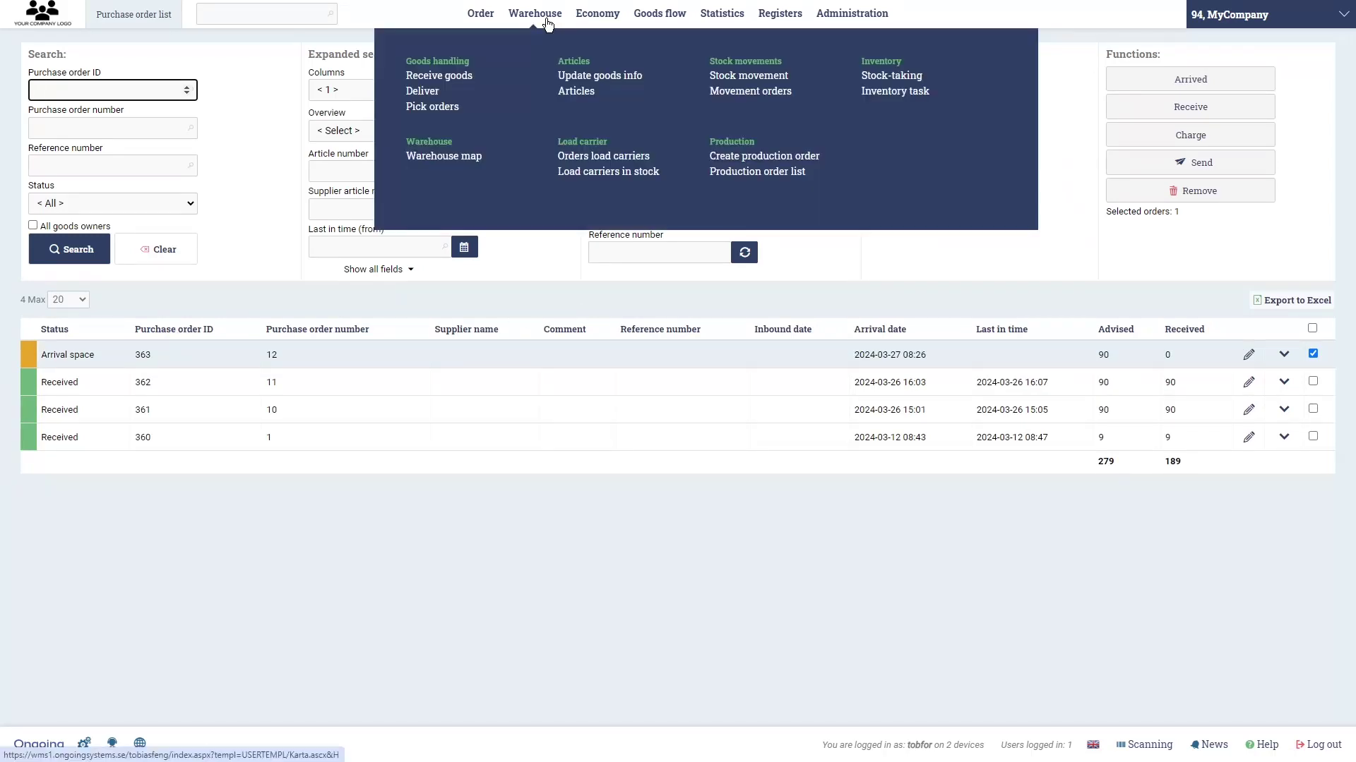
{"action": "left_click", "coordinate": [573, 95]}
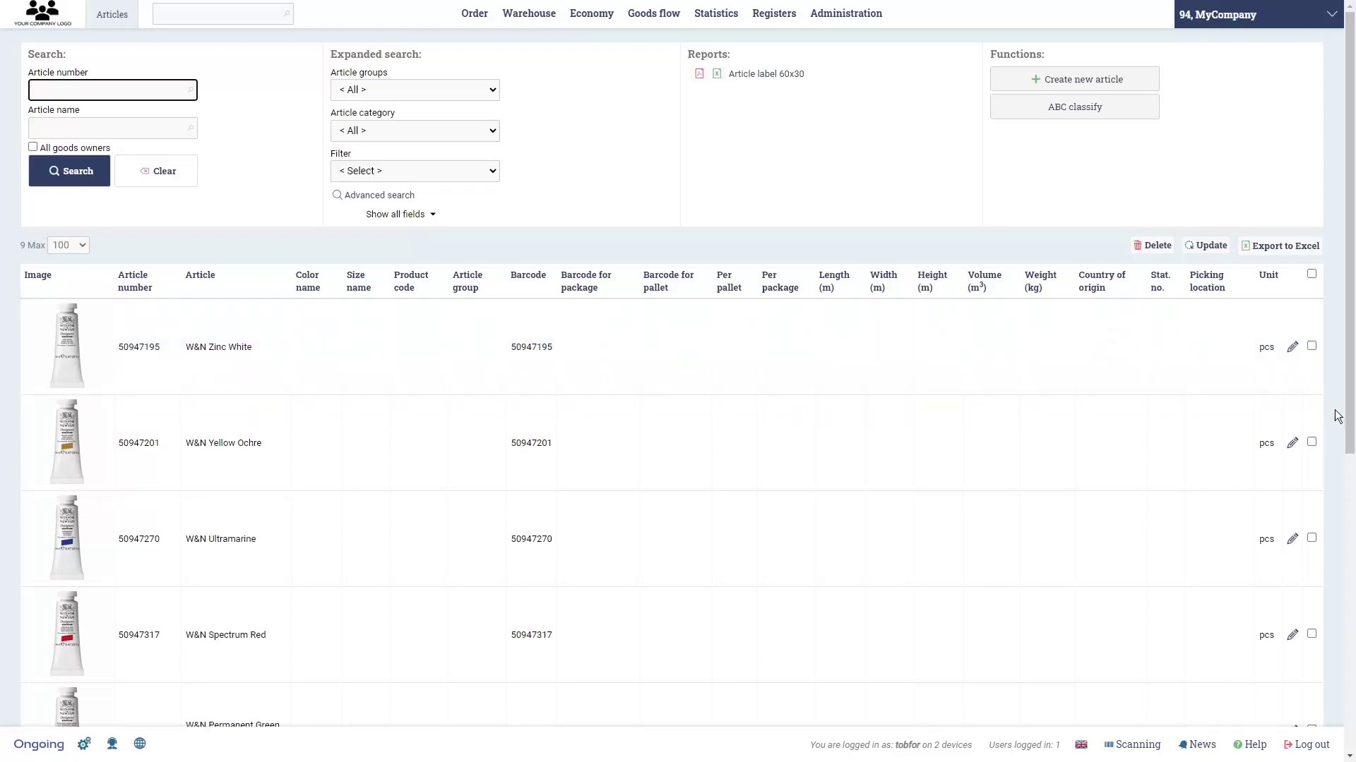
{"action": "left_click", "coordinate": [1293, 349]}
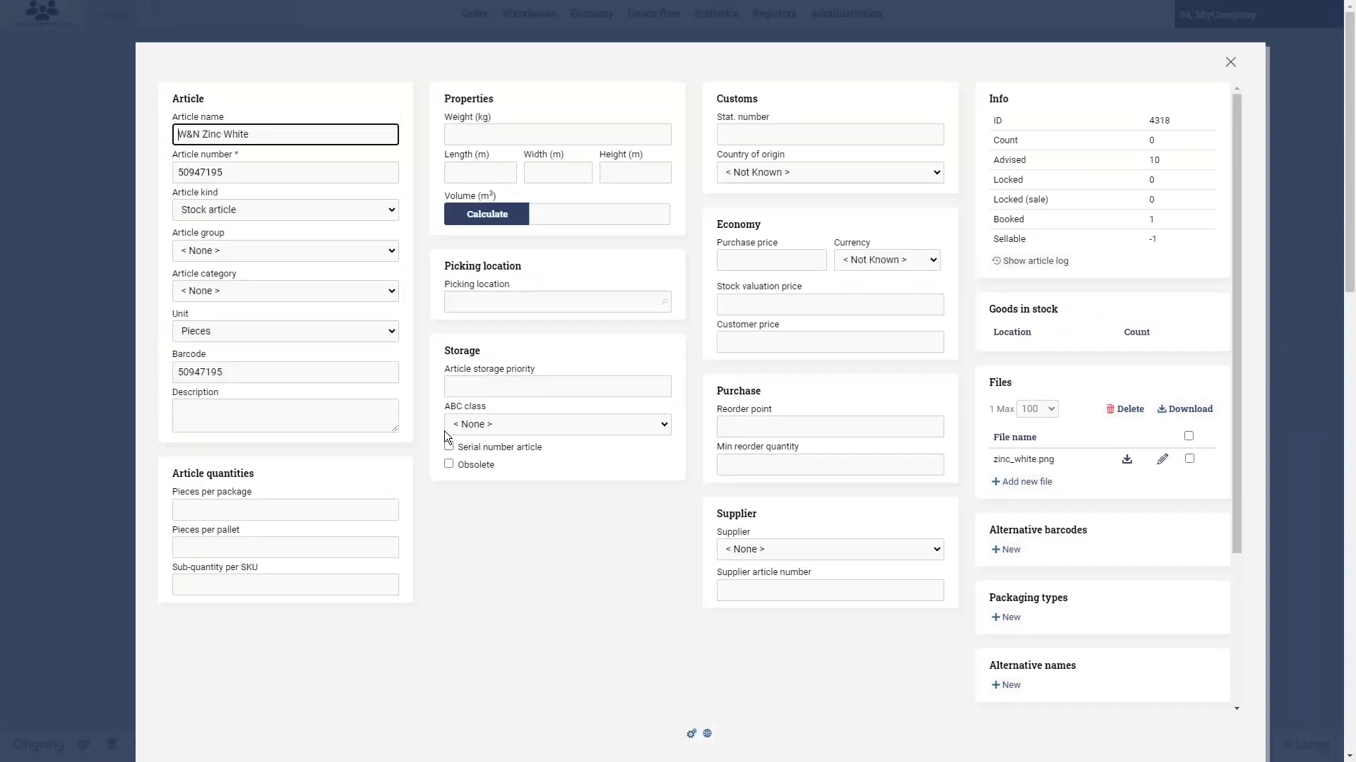
{"action": "scroll", "coordinate": [210, 603], "scroll_direction": "down", "scroll_amount": 3}
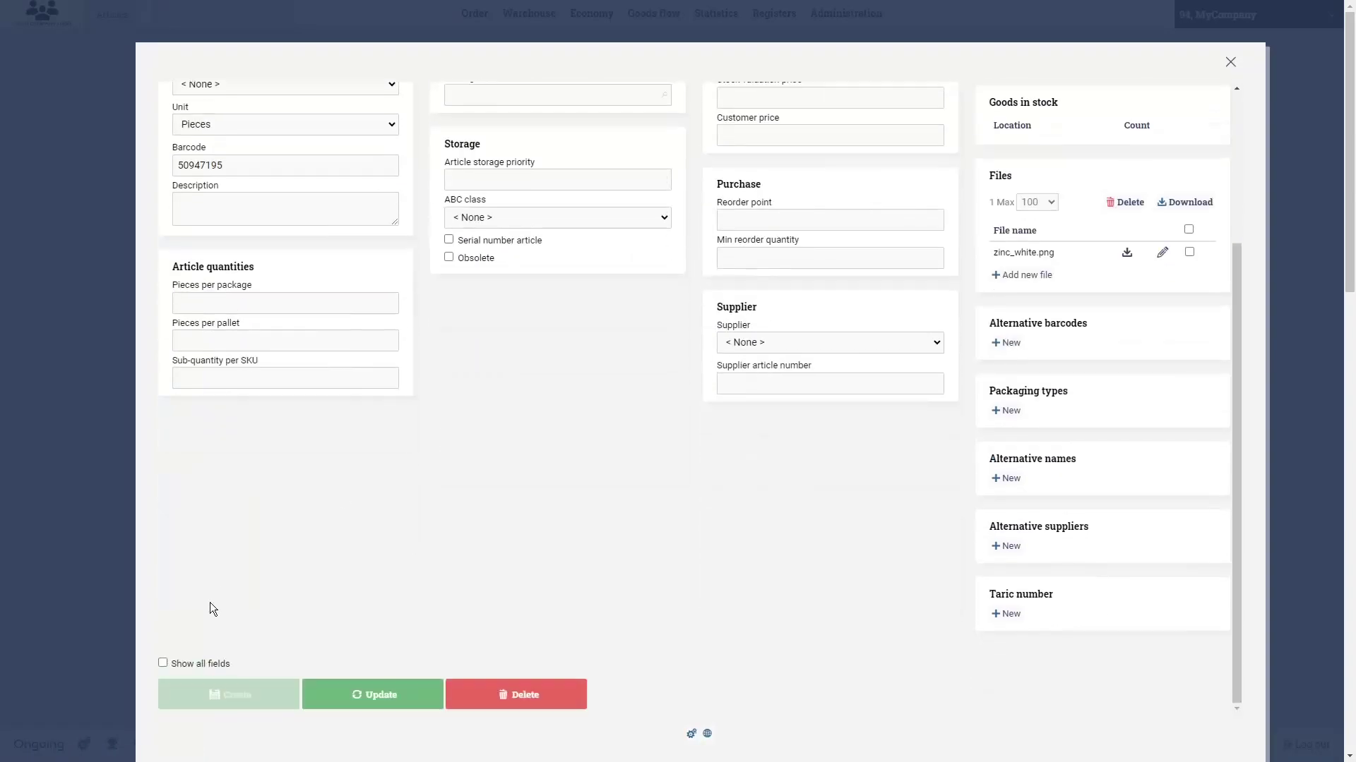
{"action": "left_click", "coordinate": [163, 663]}
- Set W&N Zinc White to be a batch article and an expiry date article
{"action": "scroll", "coordinate": [333, 645], "scroll_direction": "down", "scroll_amount": 6}
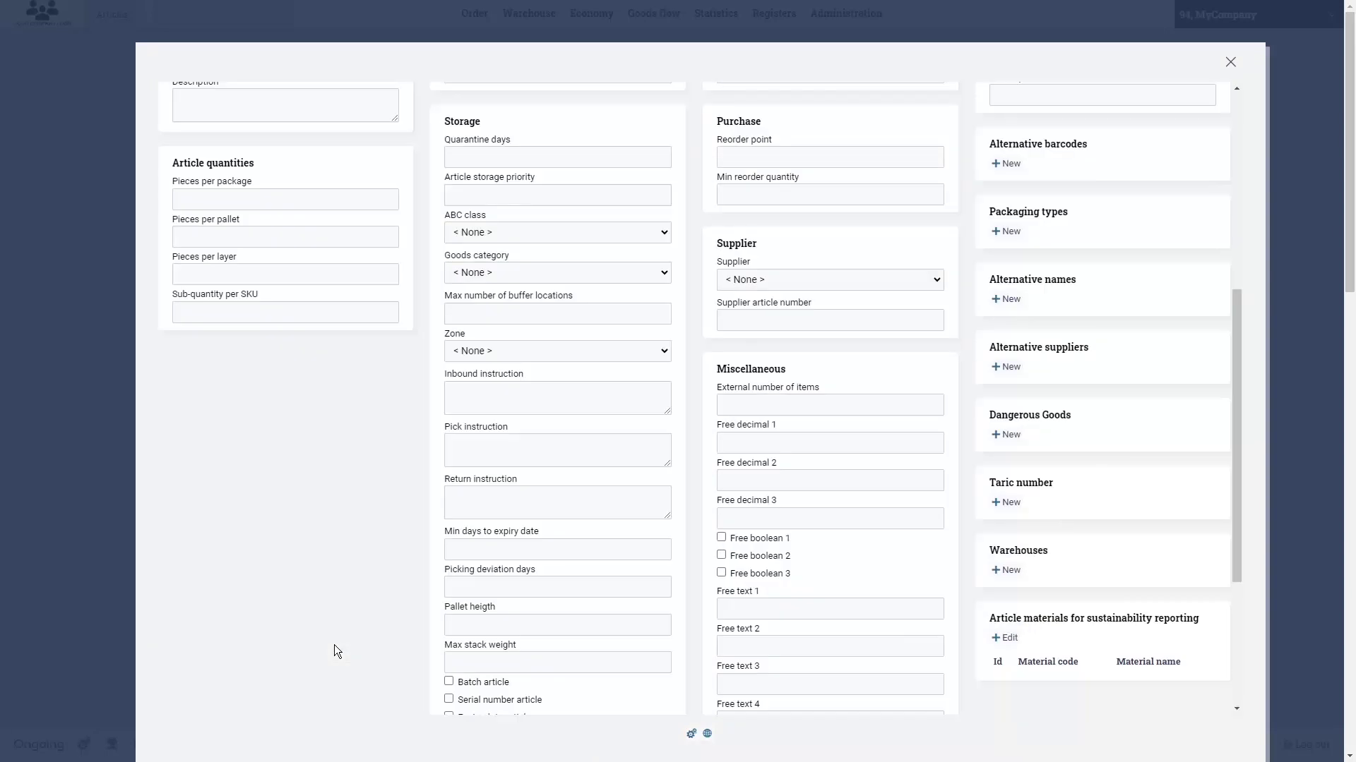
{"action": "scroll", "coordinate": [333, 645], "scroll_direction": "down", "scroll_amount": 4}
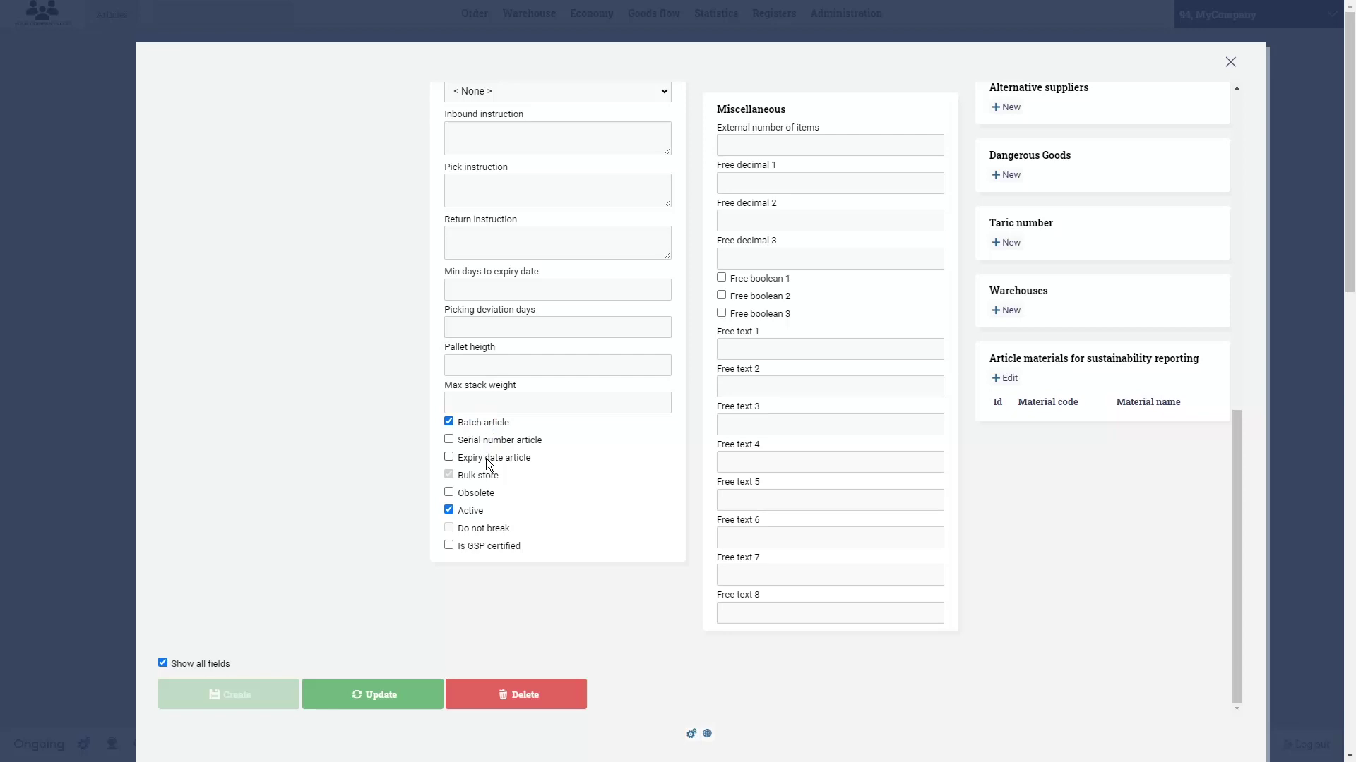
{"action": "left_click", "coordinate": [485, 459]}
- Set the picking location of W&N Zinc White to A11 and save the article
{"action": "left_click_drag", "start_coordinate": [1237, 493], "coordinate": [1212, 119]}
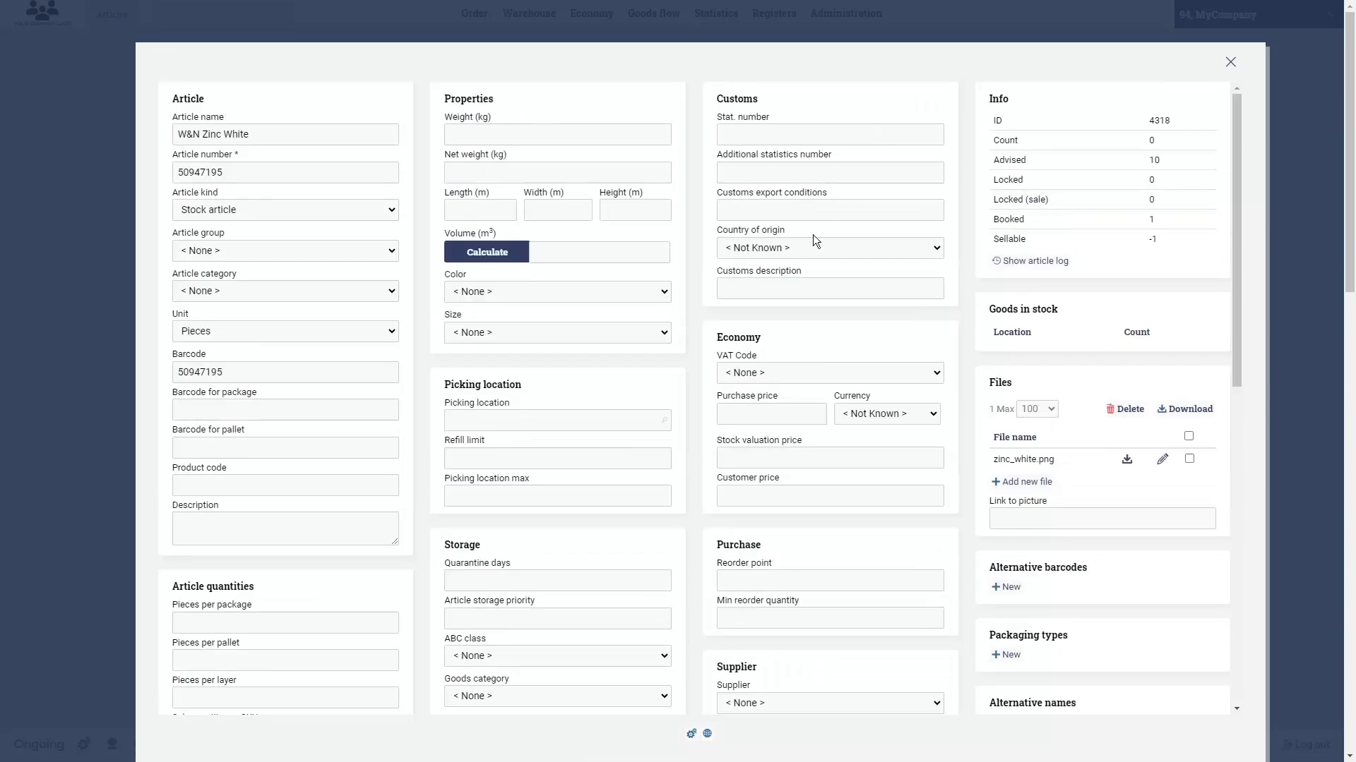
{"action": "left_click", "coordinate": [479, 420]}
{"action": "type", "text": "A11"}
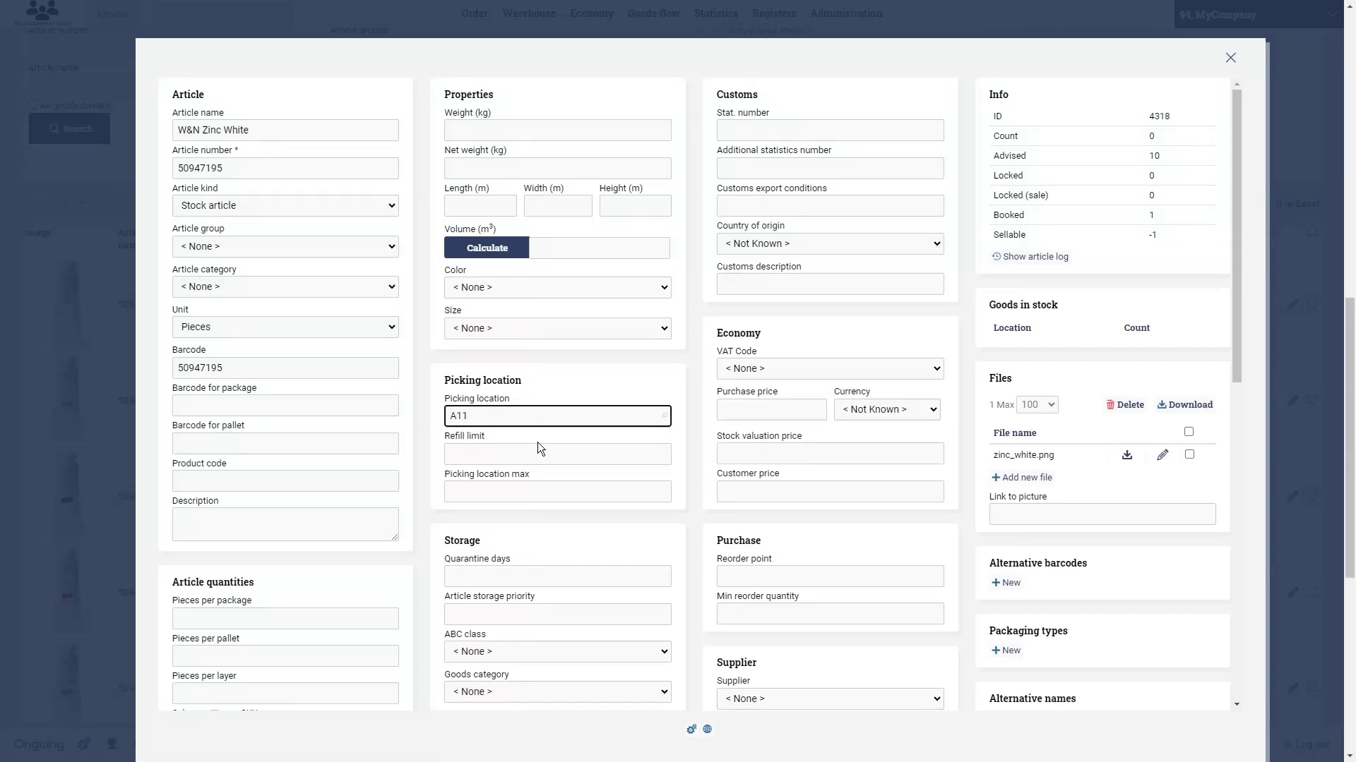
{"action": "scroll", "coordinate": [537, 442], "scroll_direction": "down", "scroll_amount": 10}
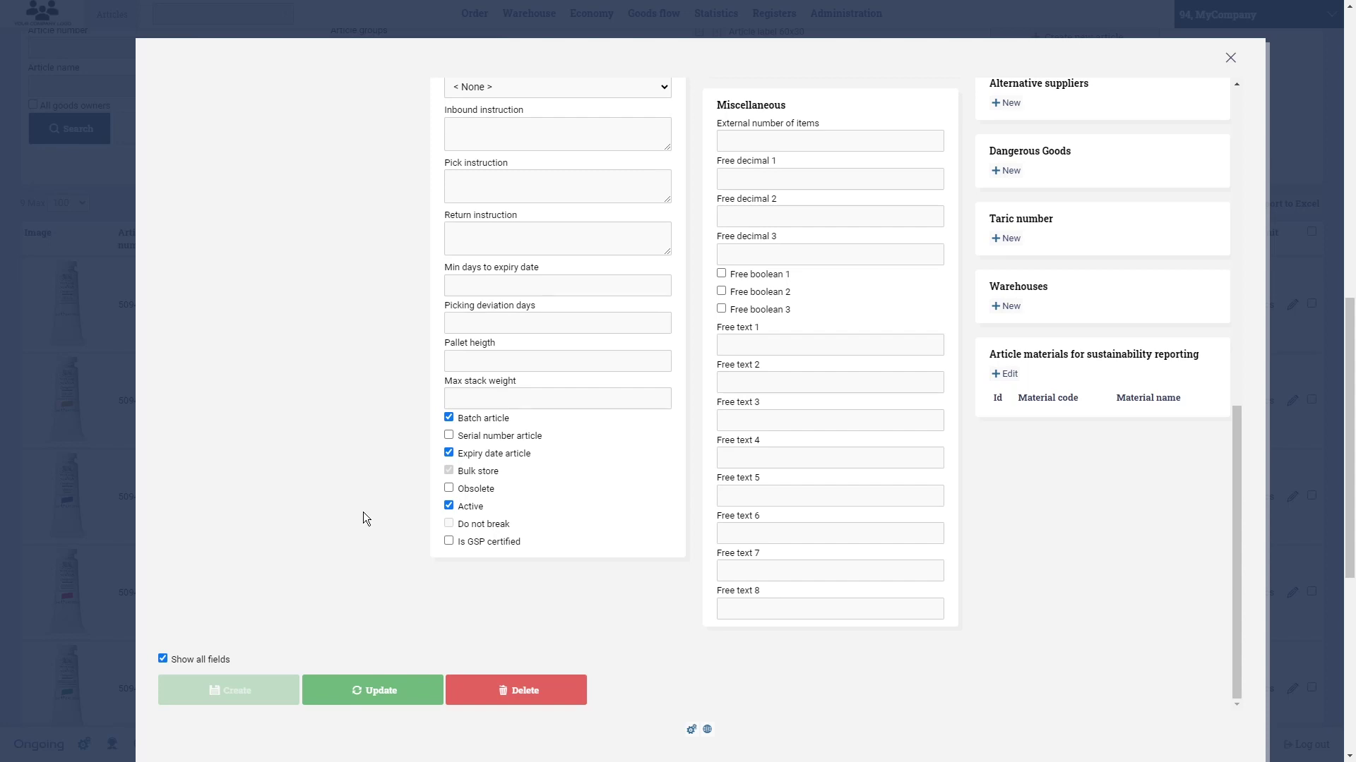
{"action": "left_click", "coordinate": [378, 690]}
{"action": "scroll", "coordinate": [798, 415], "scroll_direction": "up", "scroll_amount": 6}
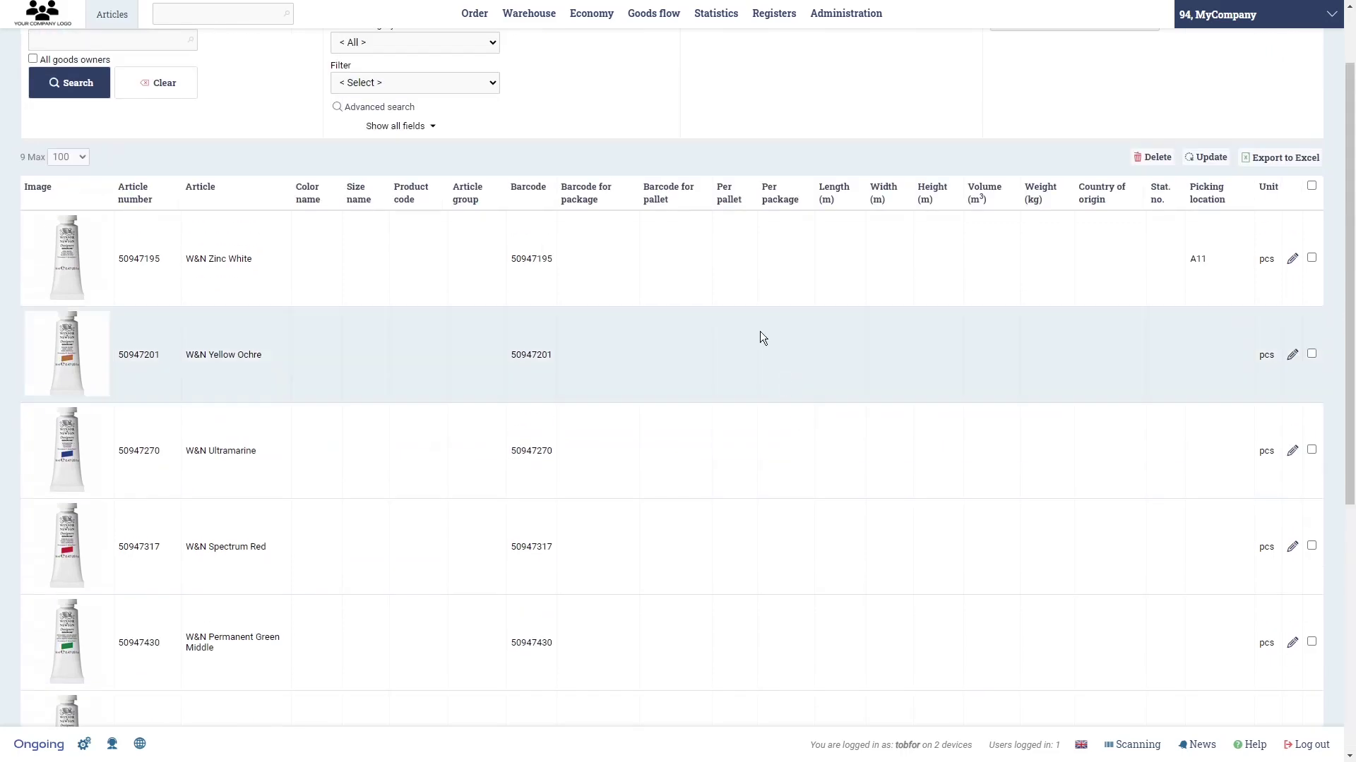
- Check the default picking location marker at A11 on the warehouse map and return to the purchase order list
{"action": "mouse_move", "coordinate": [536, 19]}
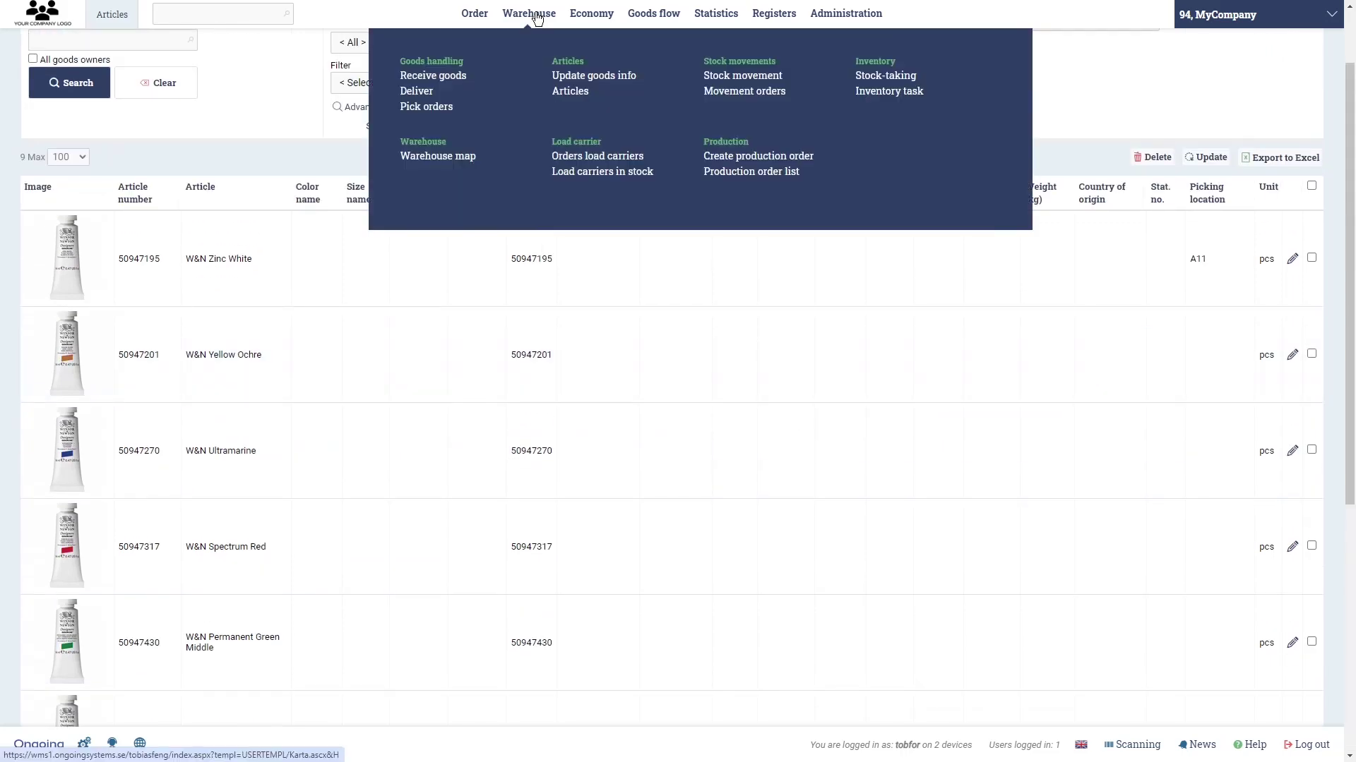
{"action": "left_click", "coordinate": [460, 158]}
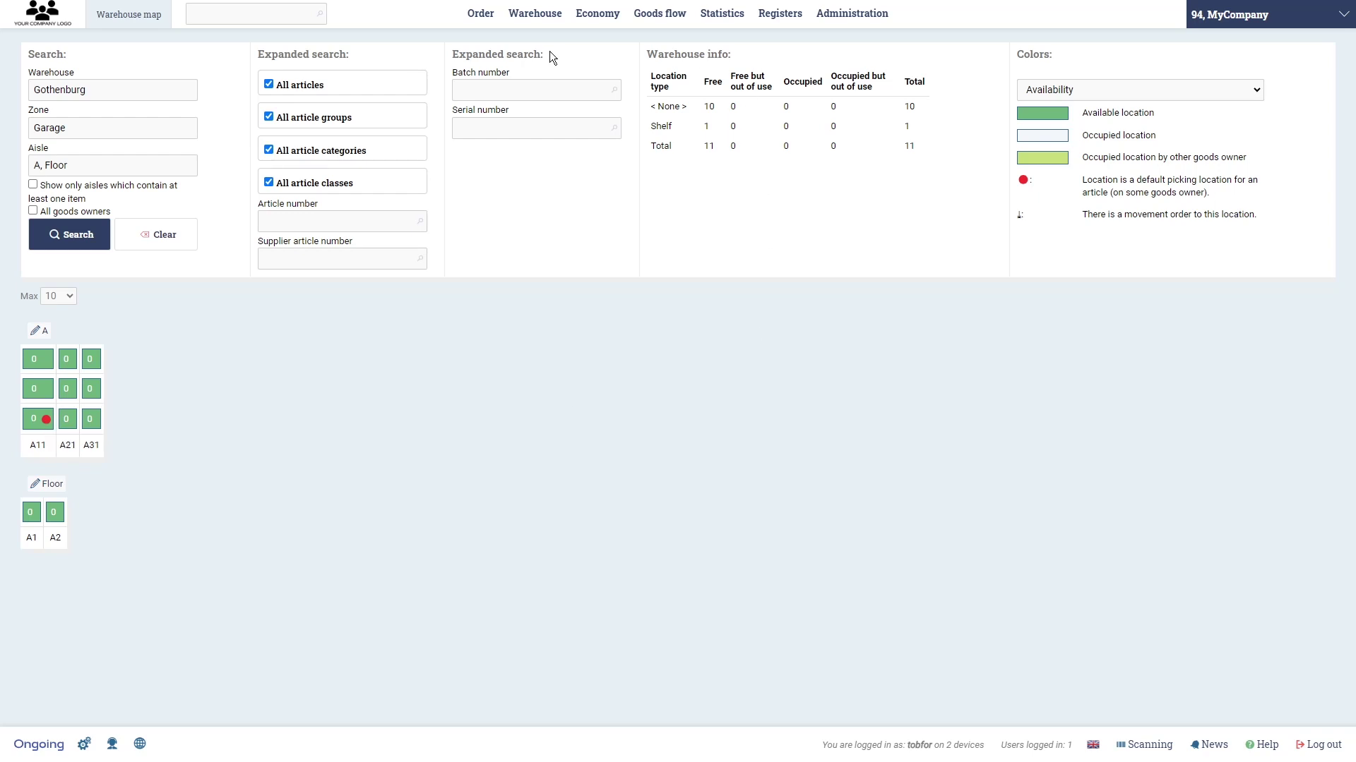
{"action": "mouse_move", "coordinate": [529, 21]}
{"action": "mouse_move", "coordinate": [462, 17]}
{"action": "left_click", "coordinate": [578, 90]}
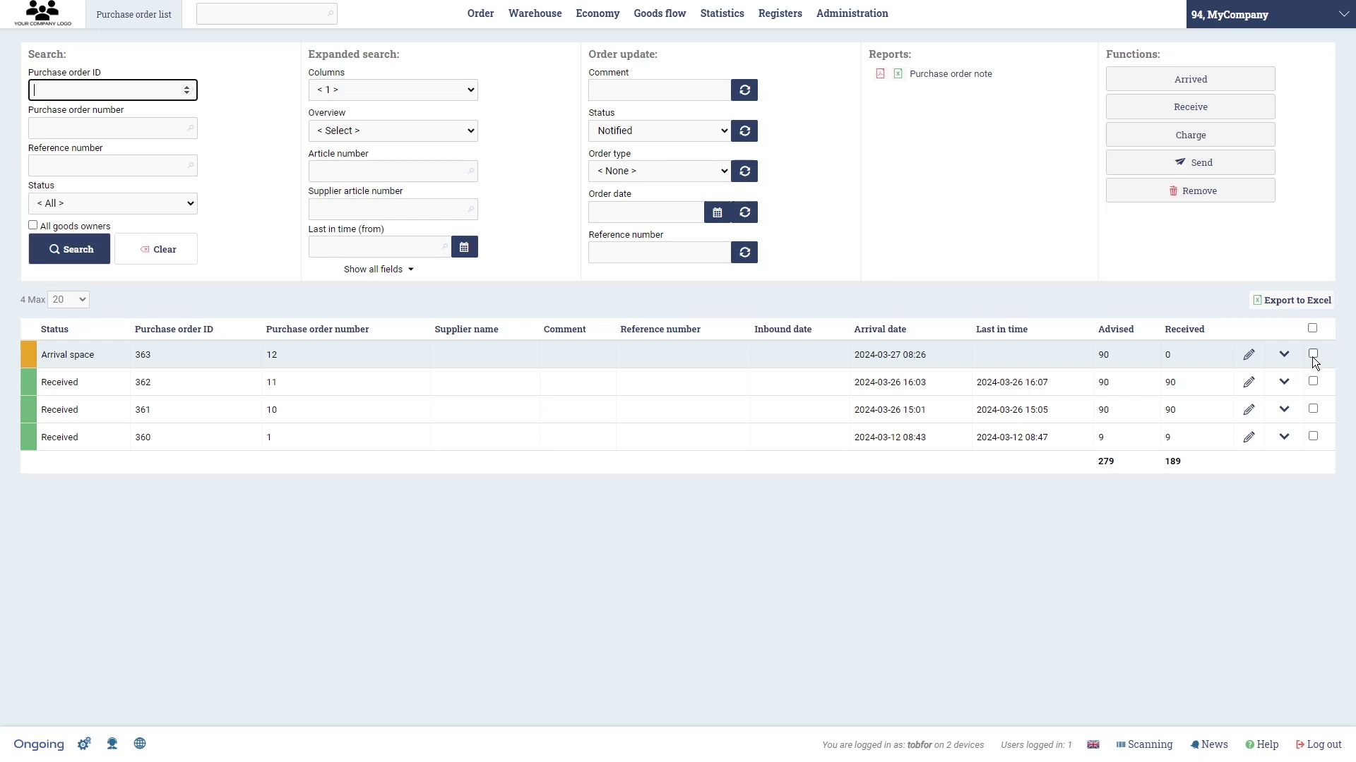
- Open the scanning interface in a separate window beside the purchase order list, view its functions and close it
{"action": "right_click", "coordinate": [1154, 743]}
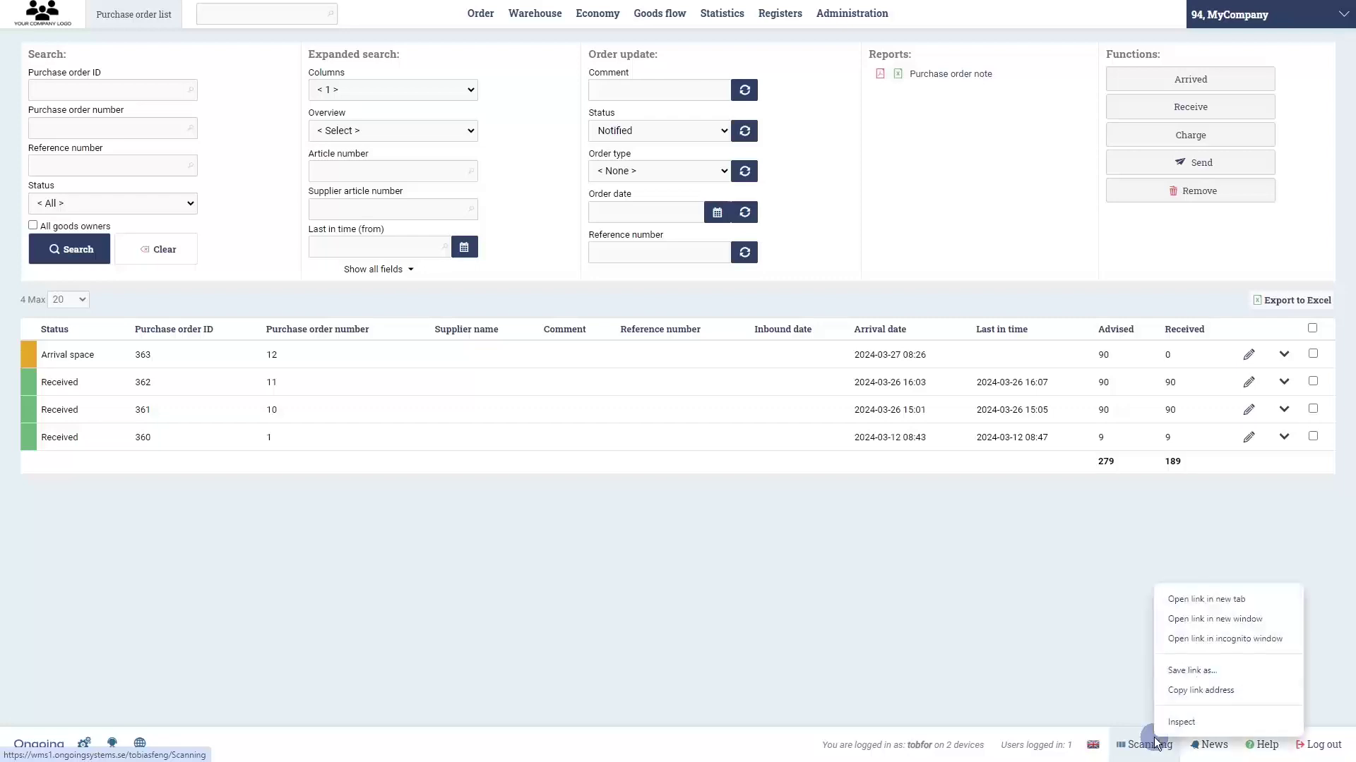
{"action": "left_click", "coordinate": [1226, 614]}
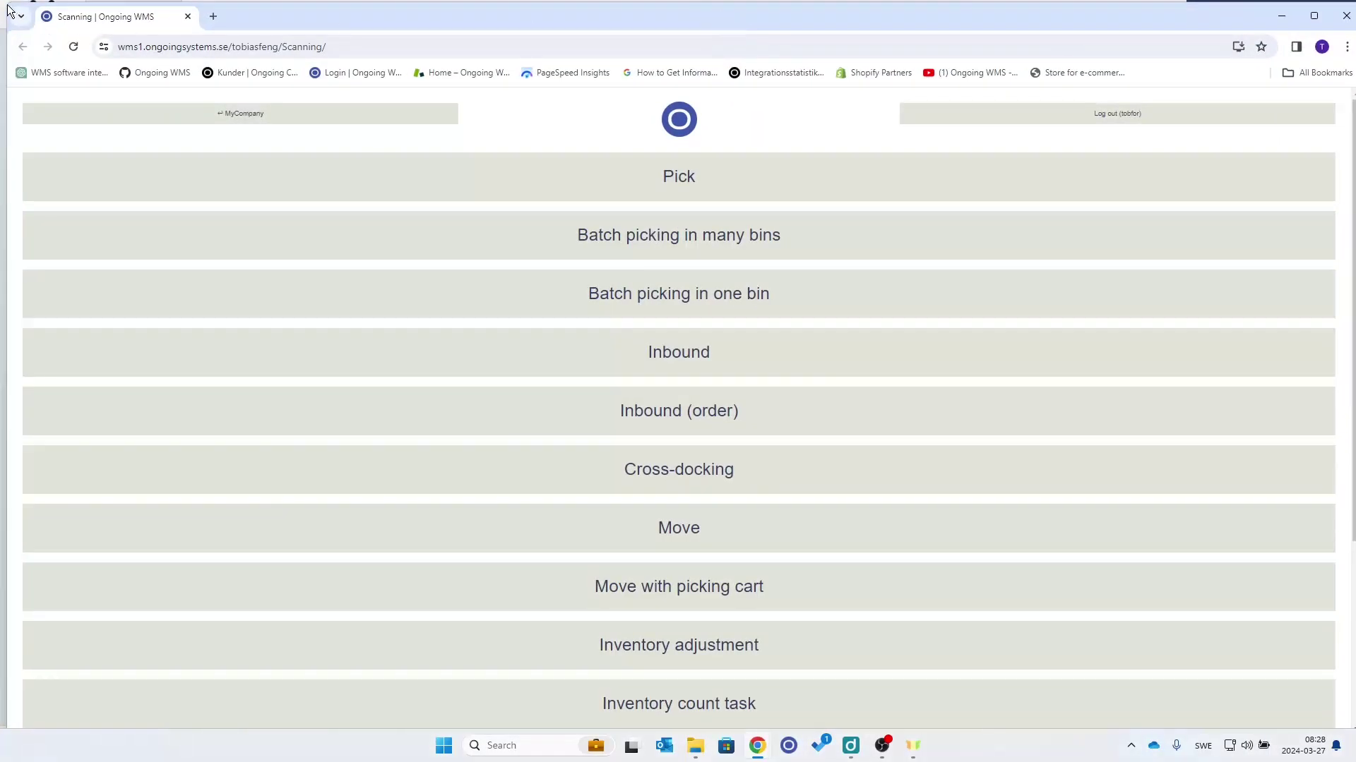
{"action": "left_click_drag", "start_coordinate": [7, 1], "coordinate": [750, 99]}
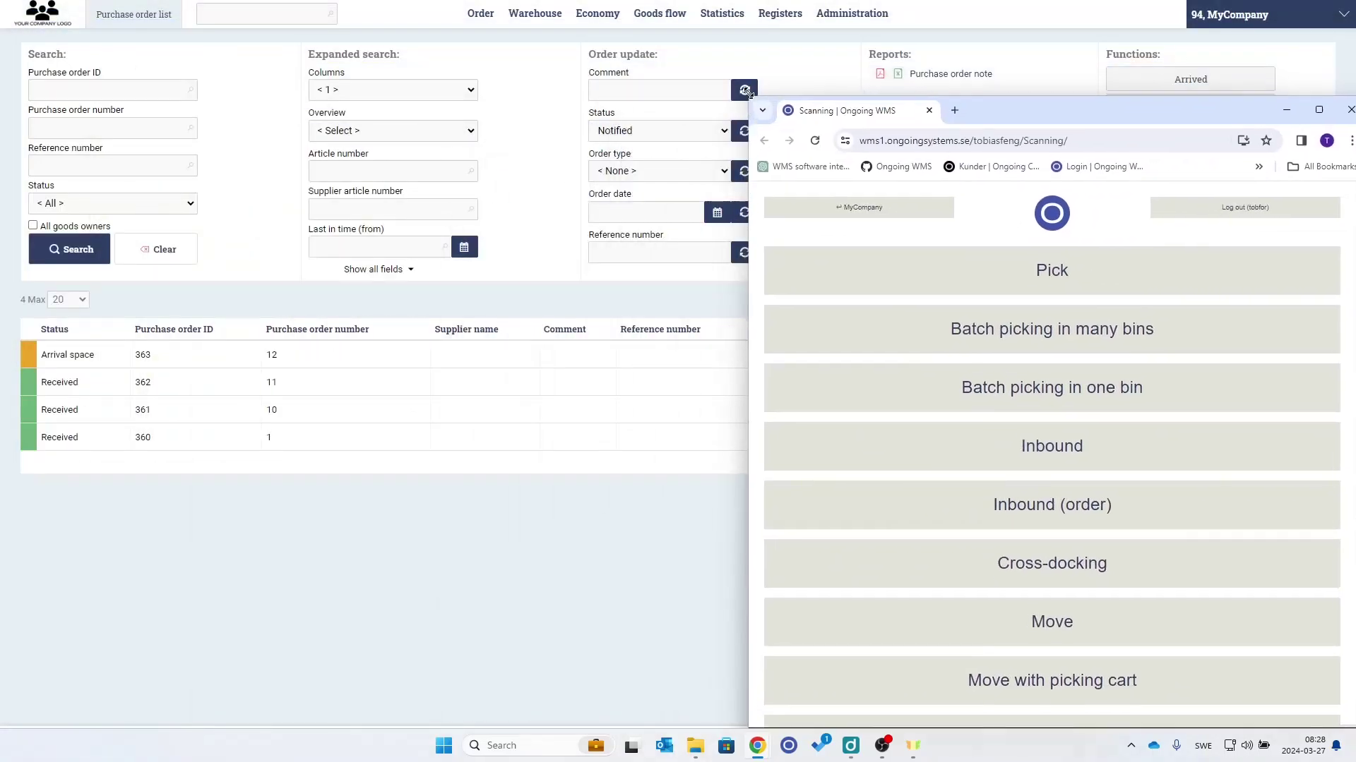
{"action": "left_click_drag", "start_coordinate": [1047, 108], "coordinate": [1040, 76]}
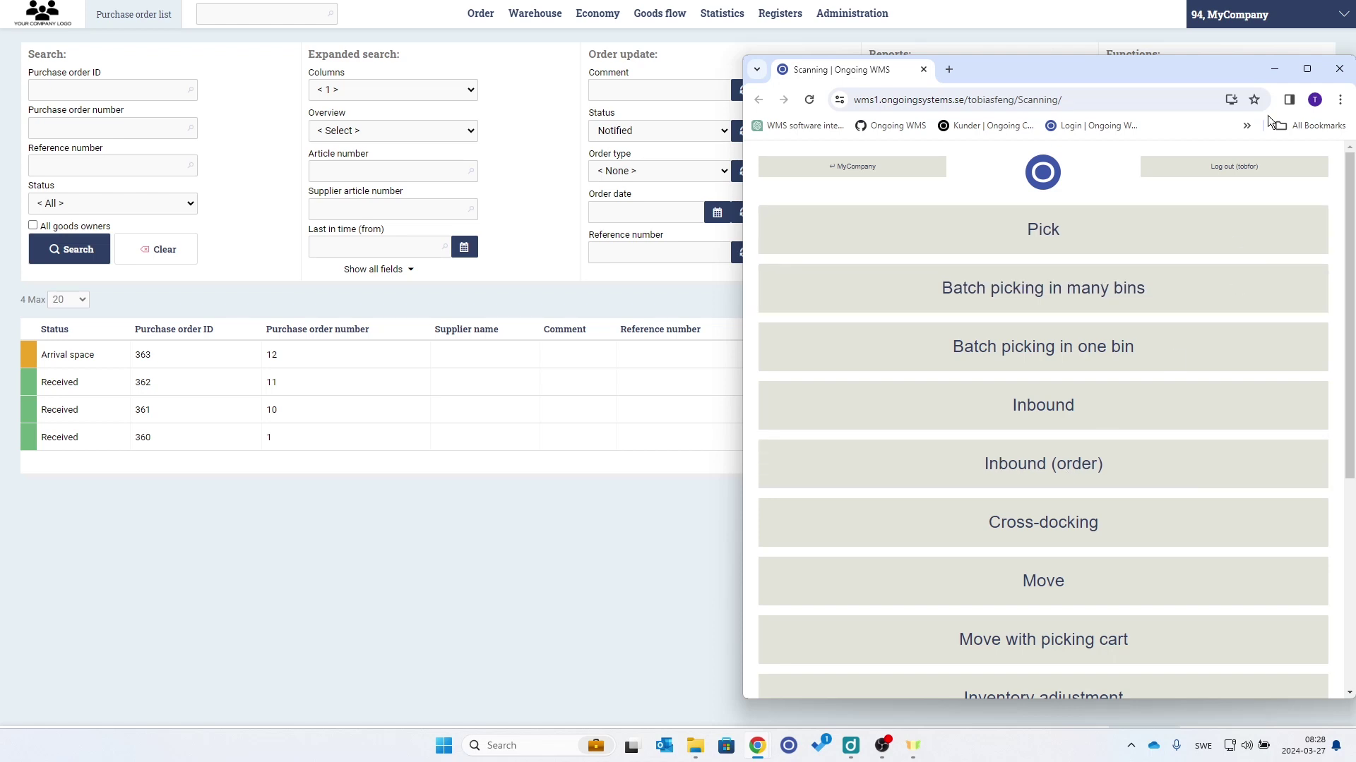
{"action": "left_click", "coordinate": [1331, 79]}
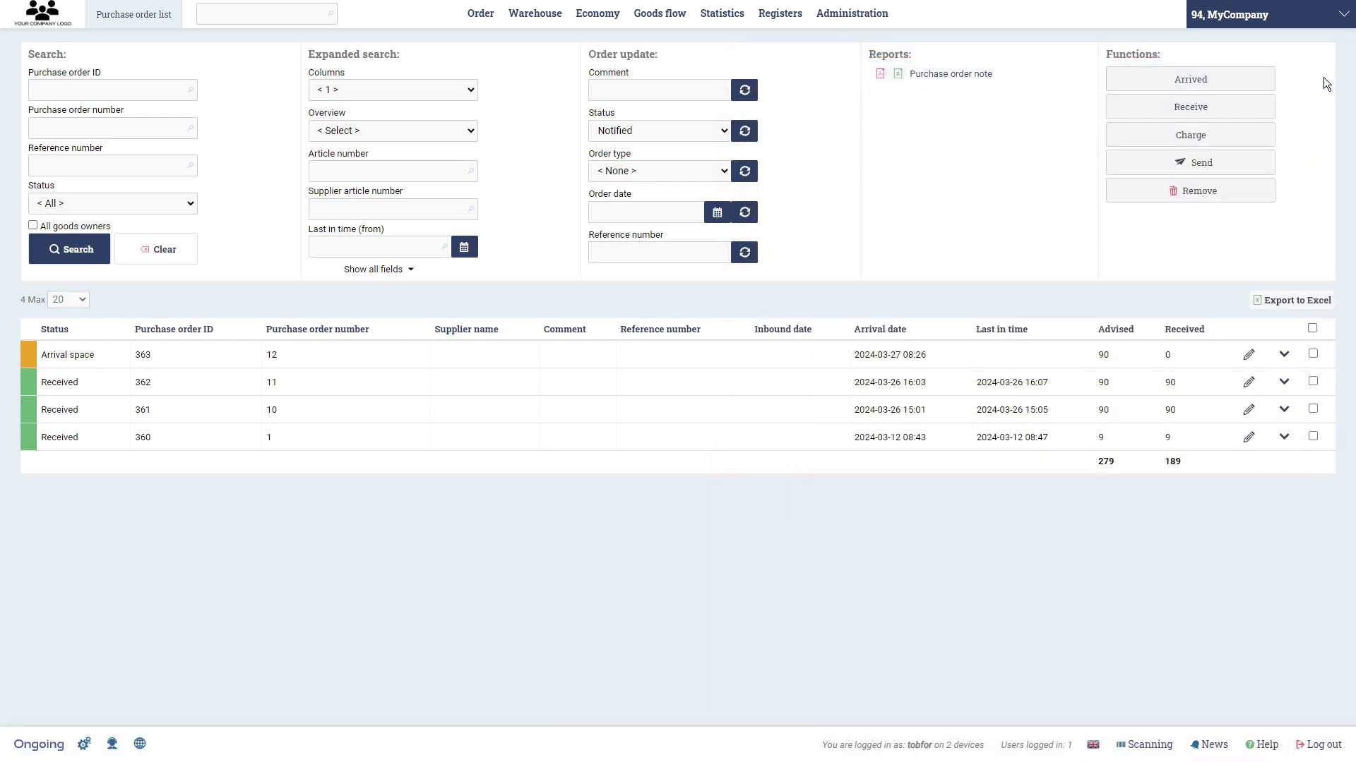
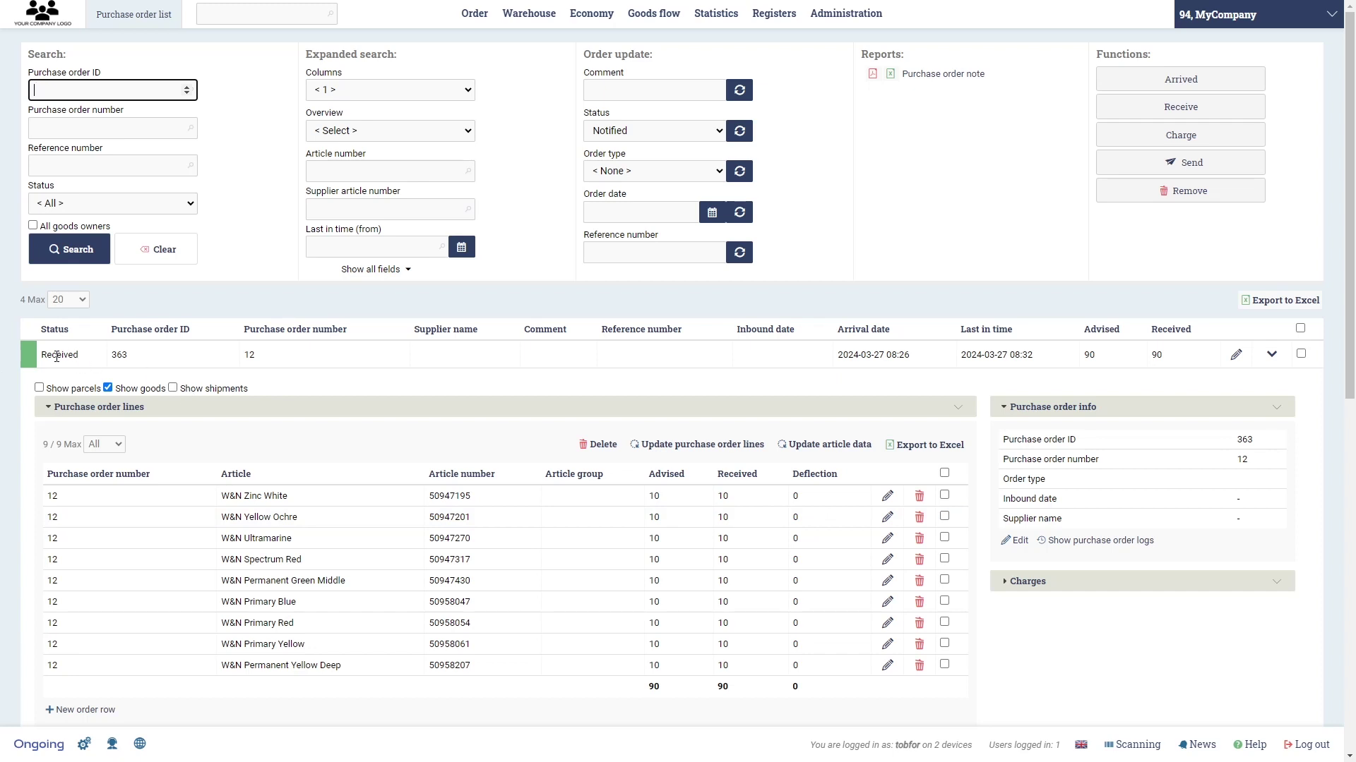
- Review the order lines, received goods and attached file of purchase order number 12, and collapse its details
{"action": "scroll", "coordinate": [935, 627], "scroll_direction": "down", "scroll_amount": 1}
{"action": "scroll", "coordinate": [937, 628], "scroll_direction": "down", "scroll_amount": 5}
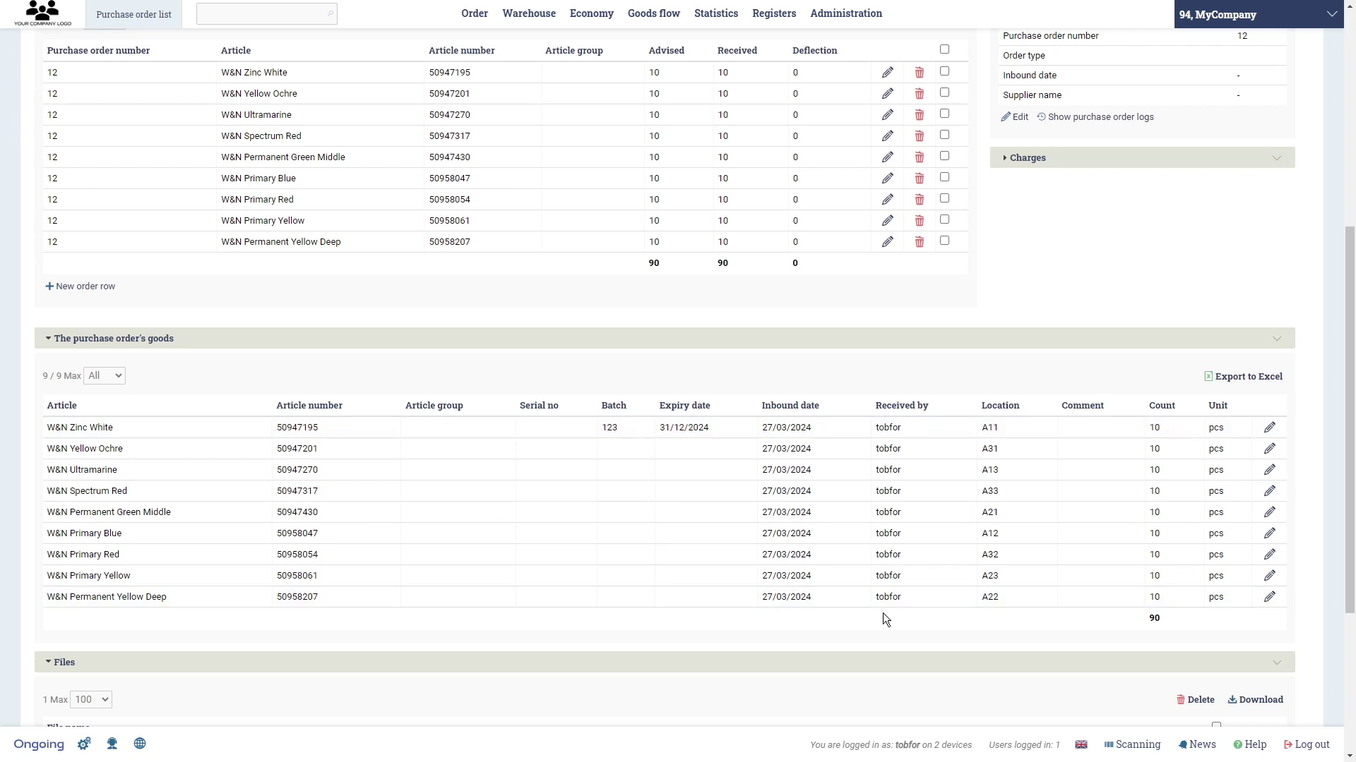
{"action": "scroll", "coordinate": [880, 505], "scroll_direction": "down", "scroll_amount": 3}
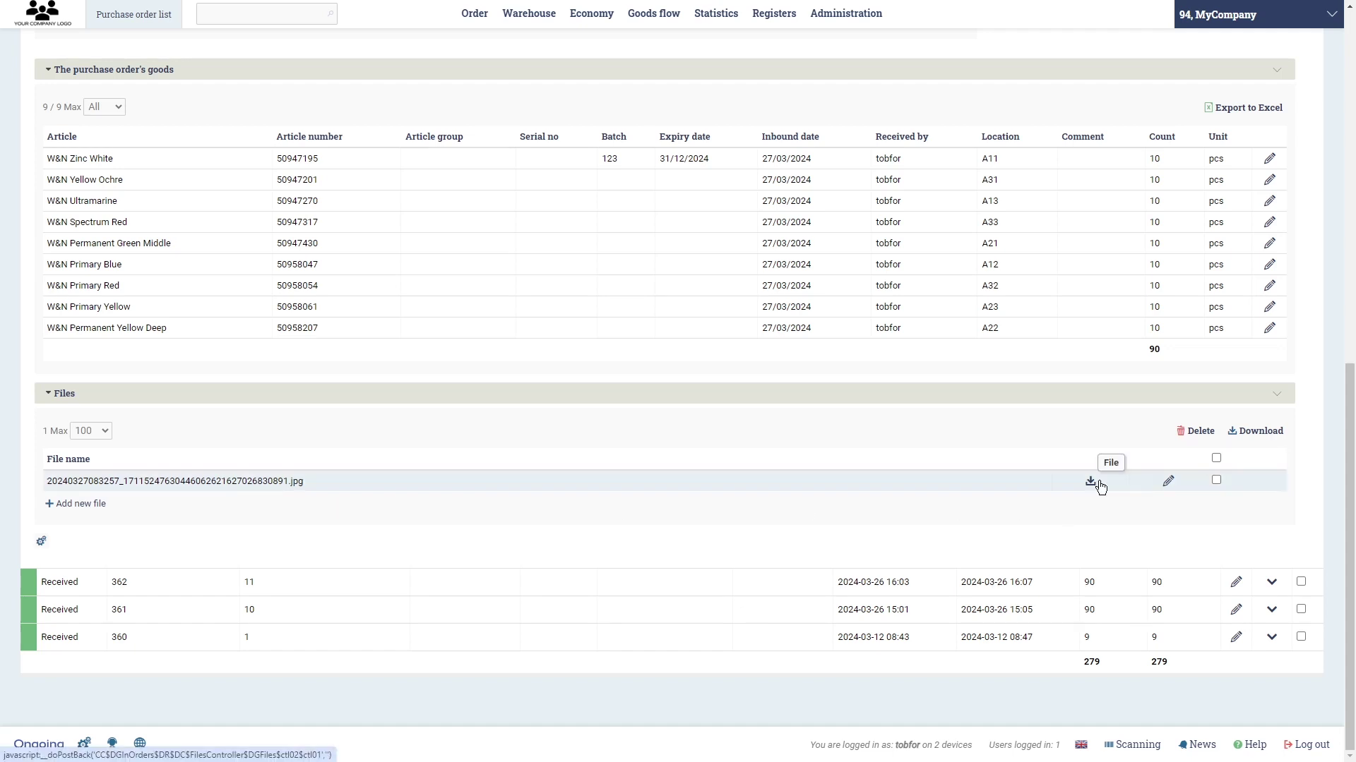
{"action": "scroll", "coordinate": [972, 497], "scroll_direction": "up", "scroll_amount": 3}
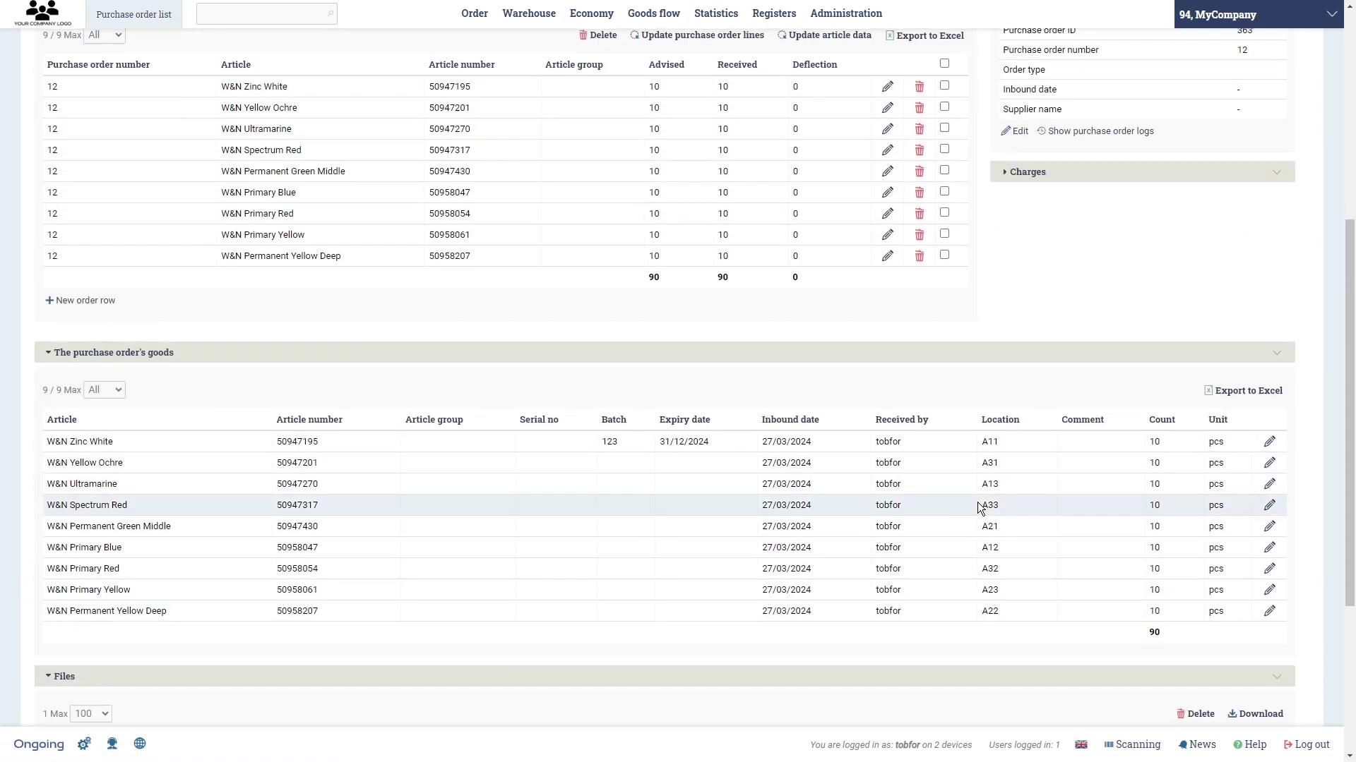
{"action": "scroll", "coordinate": [980, 507], "scroll_direction": "up", "scroll_amount": 5}
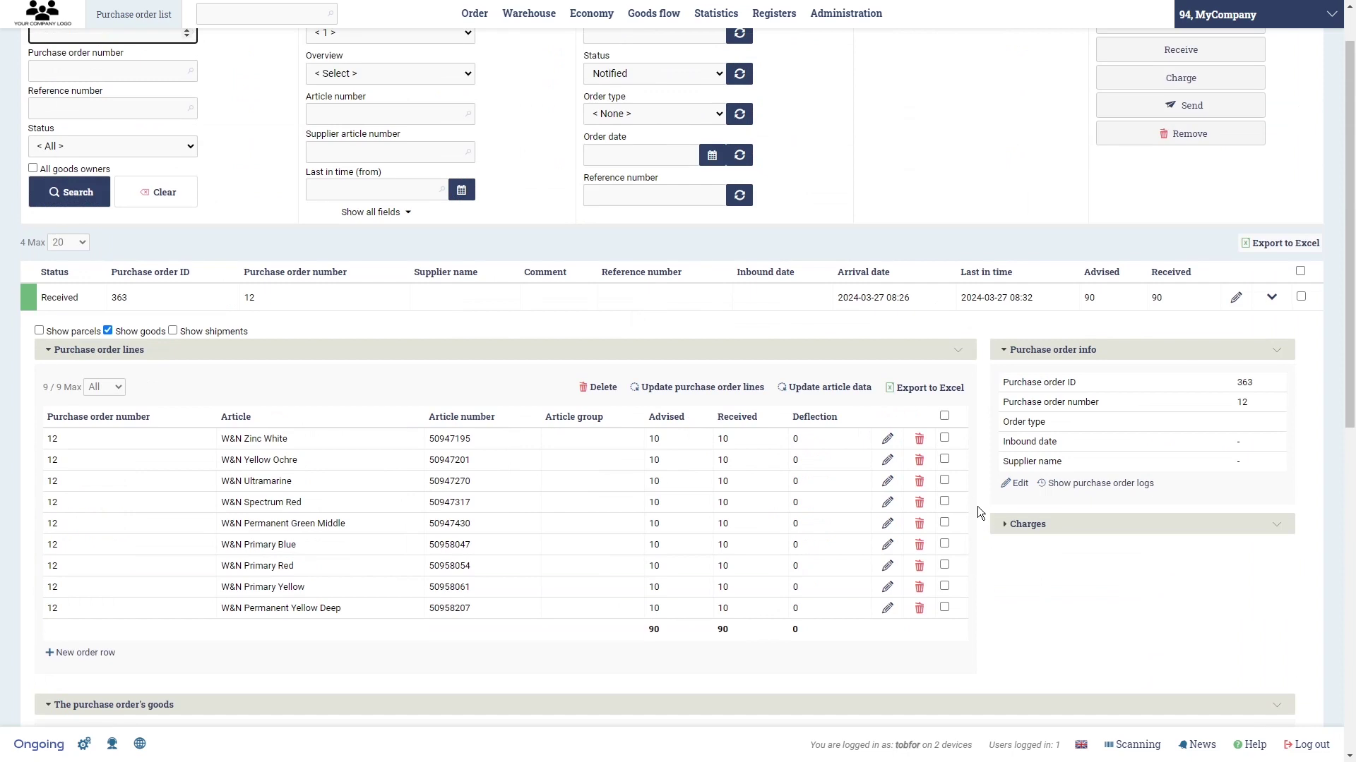
{"action": "left_click", "coordinate": [1271, 297]}
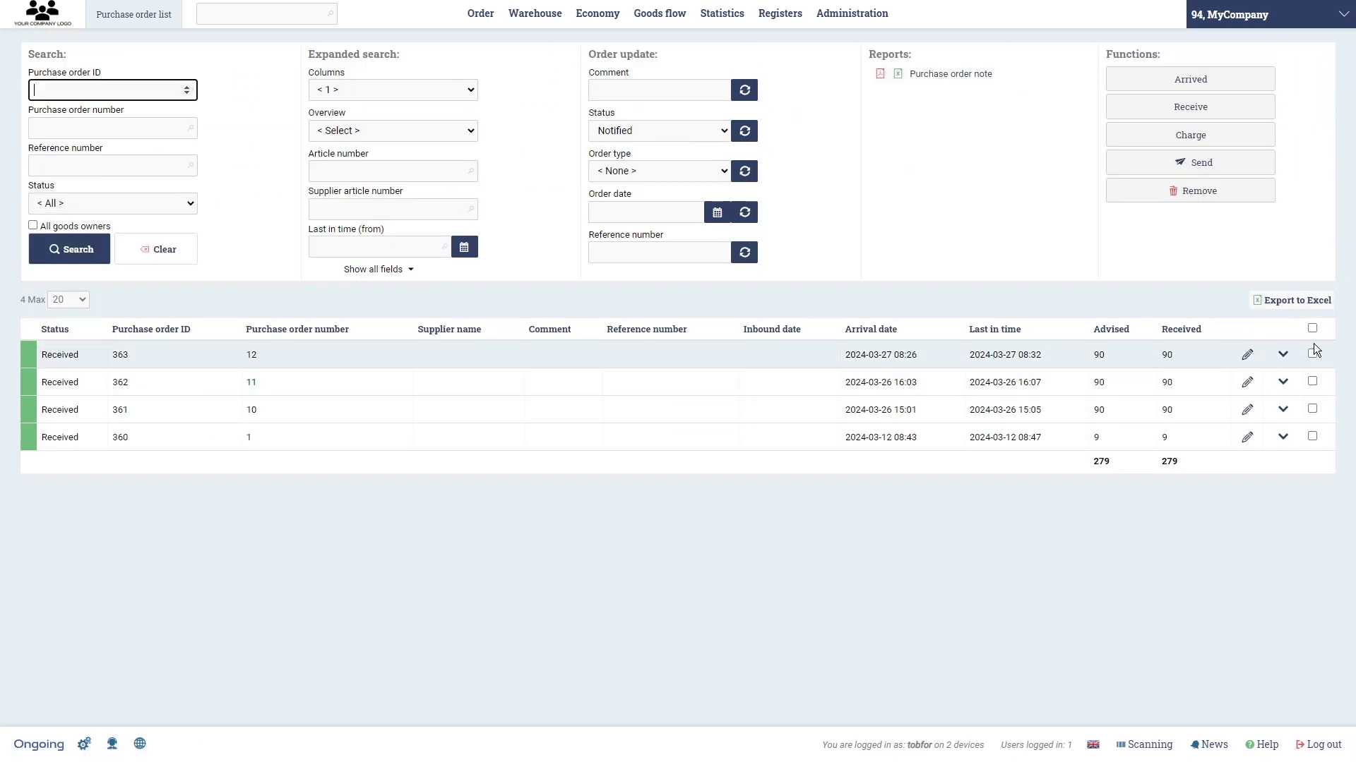
- Open the Purchase order note report for purchase order number 12, review the receipt note and close it
{"action": "left_click", "coordinate": [1313, 352]}
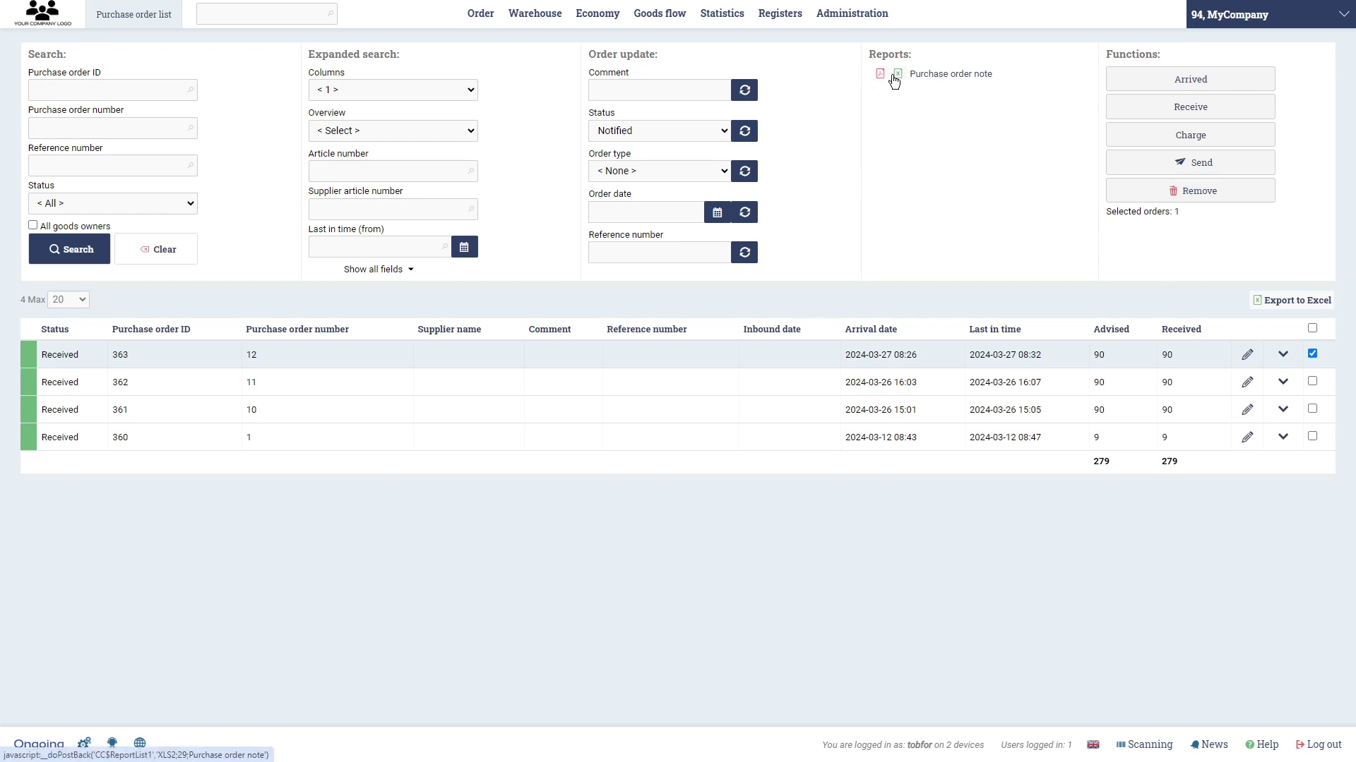
{"action": "left_click", "coordinate": [949, 74]}
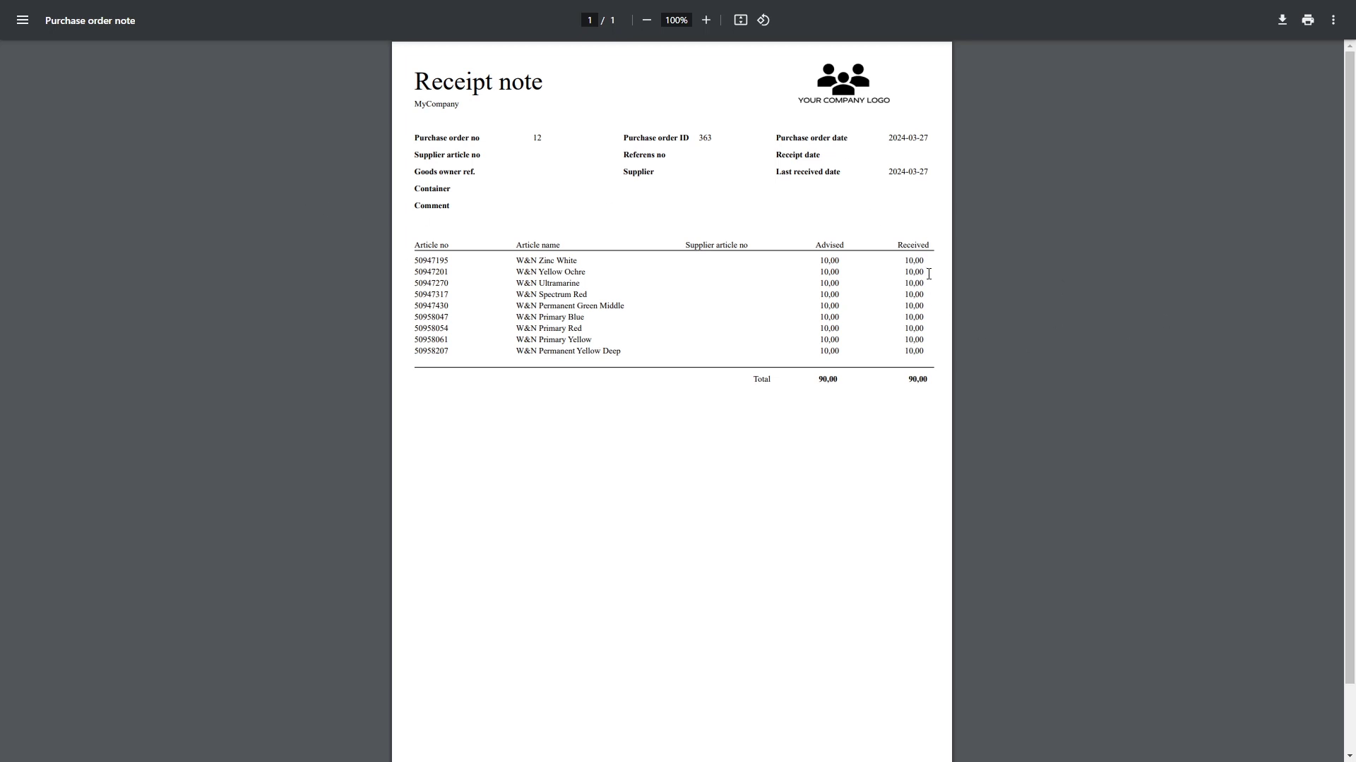
{"action": "key", "text": "ctrl+w"}
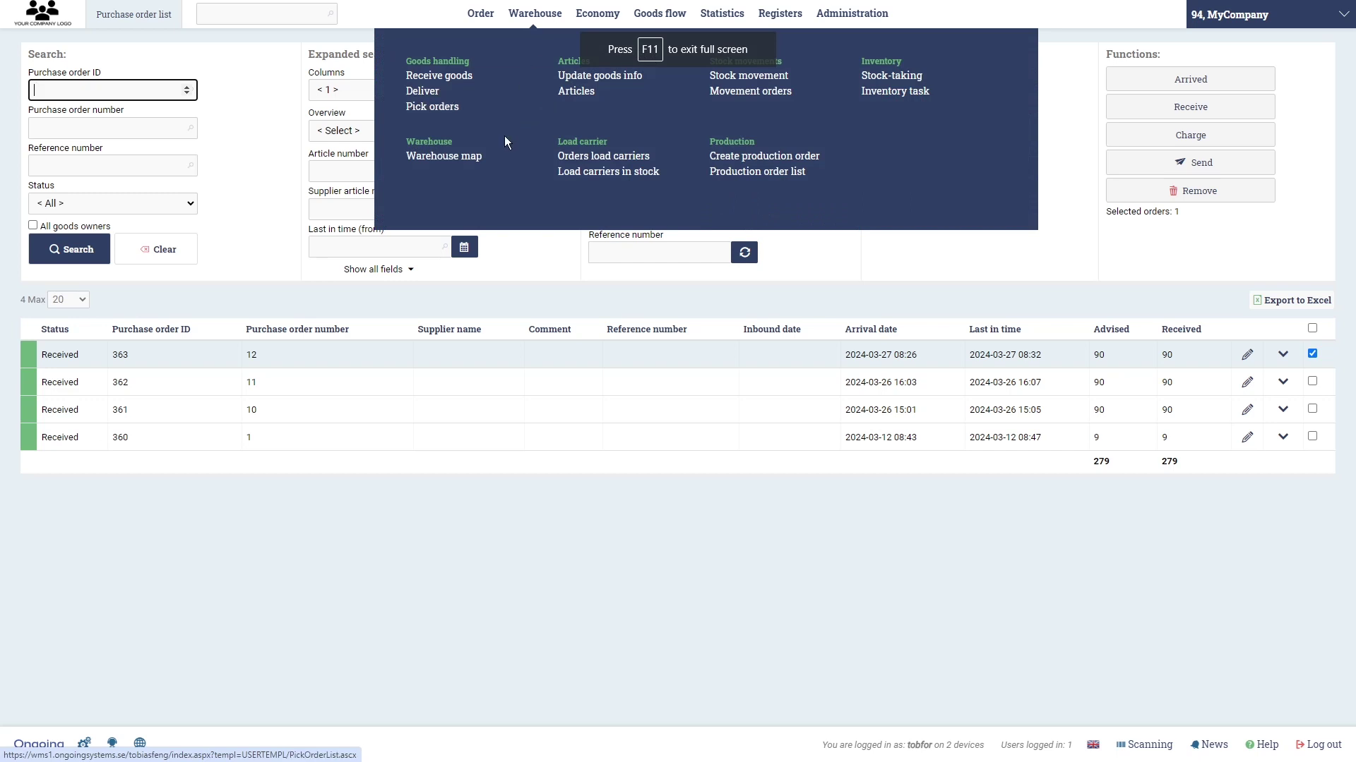
- Open the warehouse map, inspect the goods and default article stored at location A11, and close the location info
{"action": "left_click", "coordinate": [500, 156]}
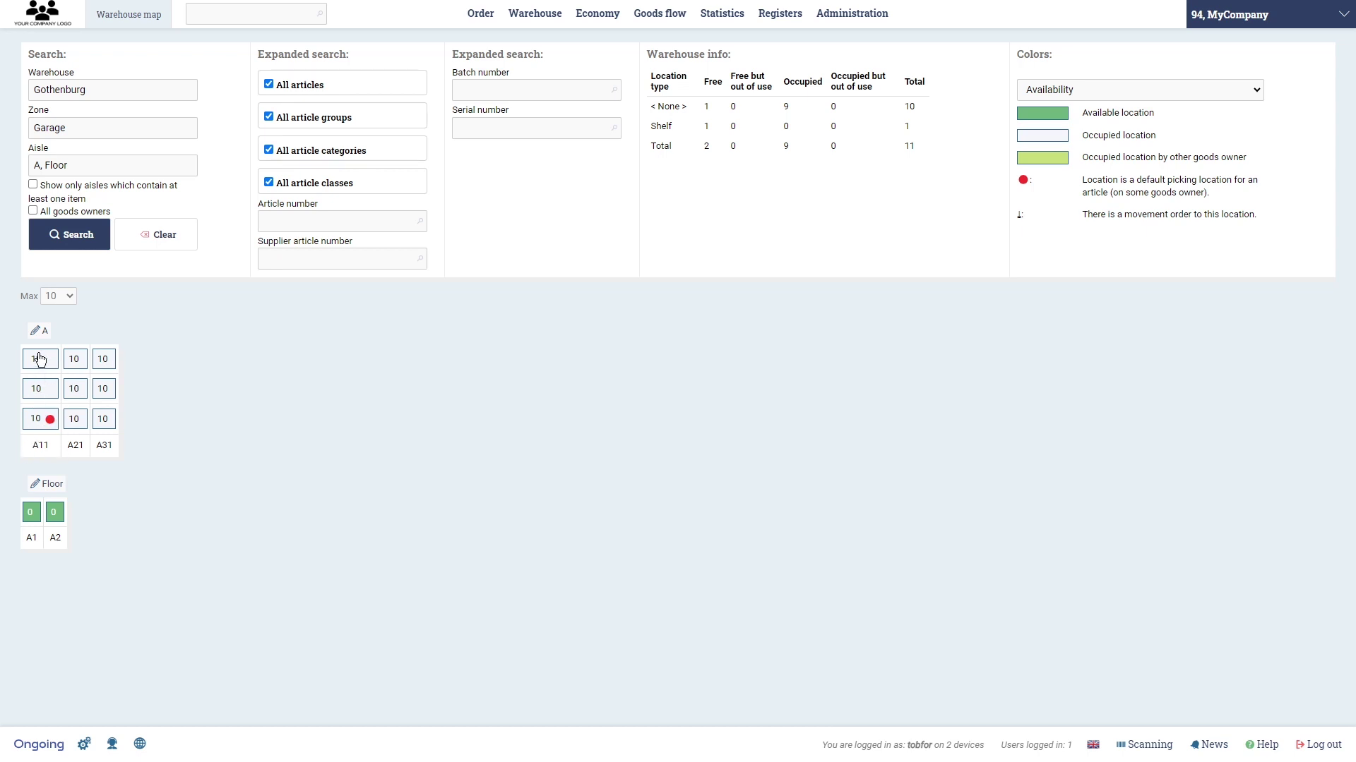
{"action": "left_click", "coordinate": [37, 423]}
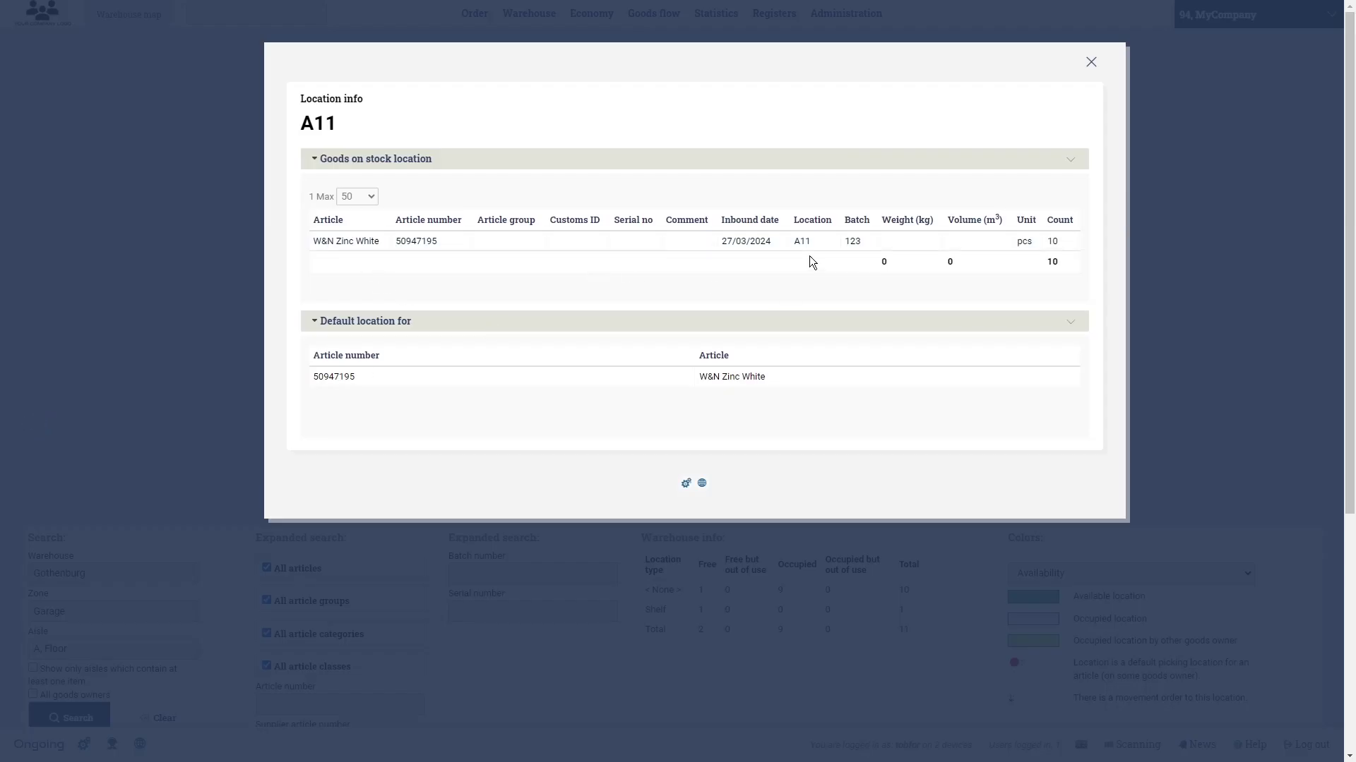
{"action": "left_click", "coordinate": [1091, 62]}
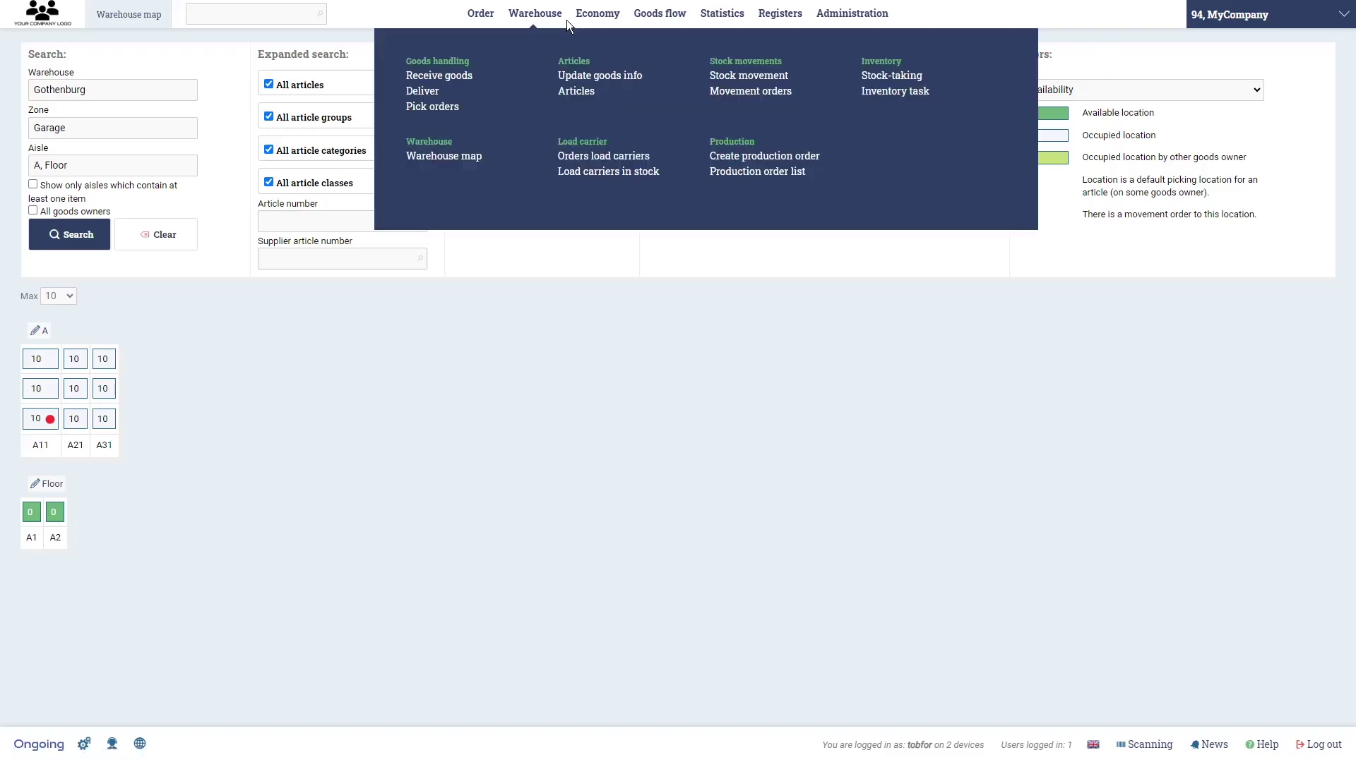
- Open the Goods in stock overview and add the Expiry date column to its GridColumns setting
{"action": "mouse_move", "coordinate": [646, 19]}
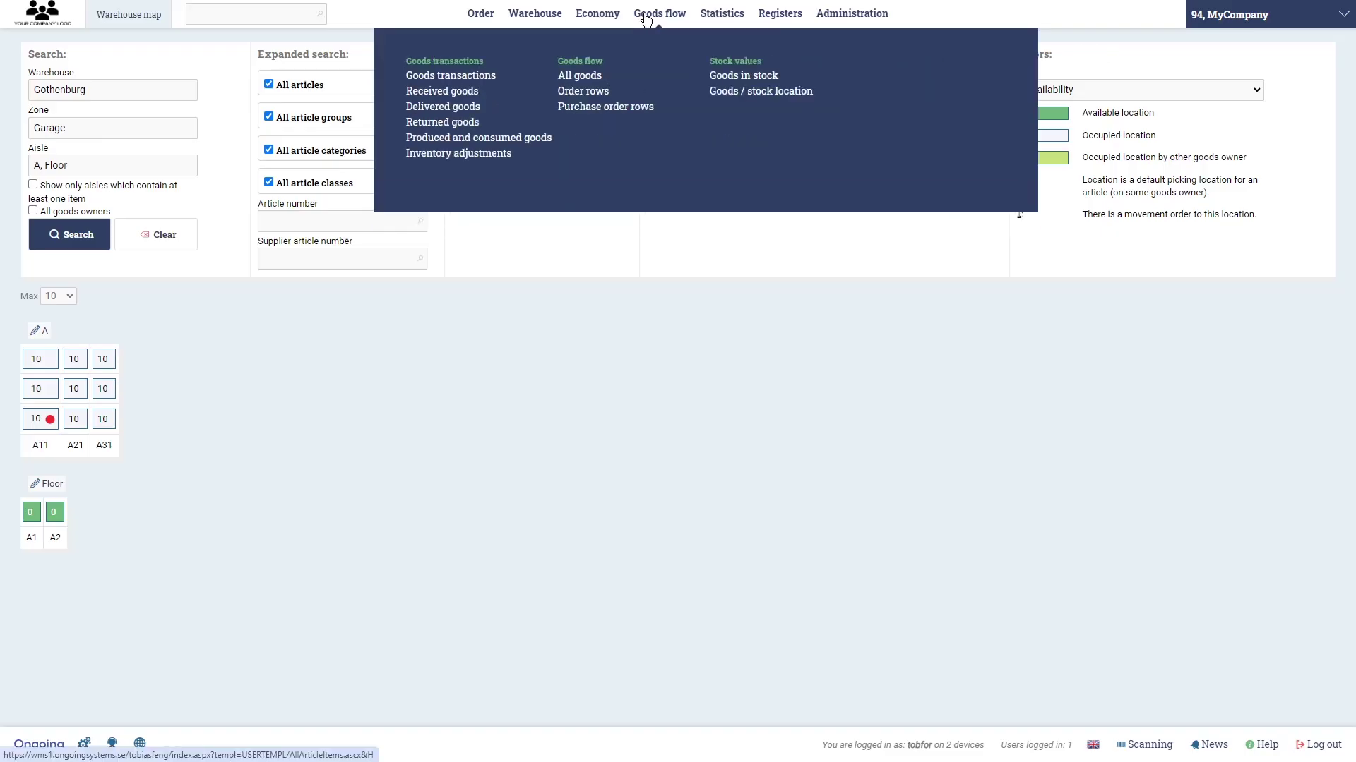
{"action": "left_click", "coordinate": [741, 75]}
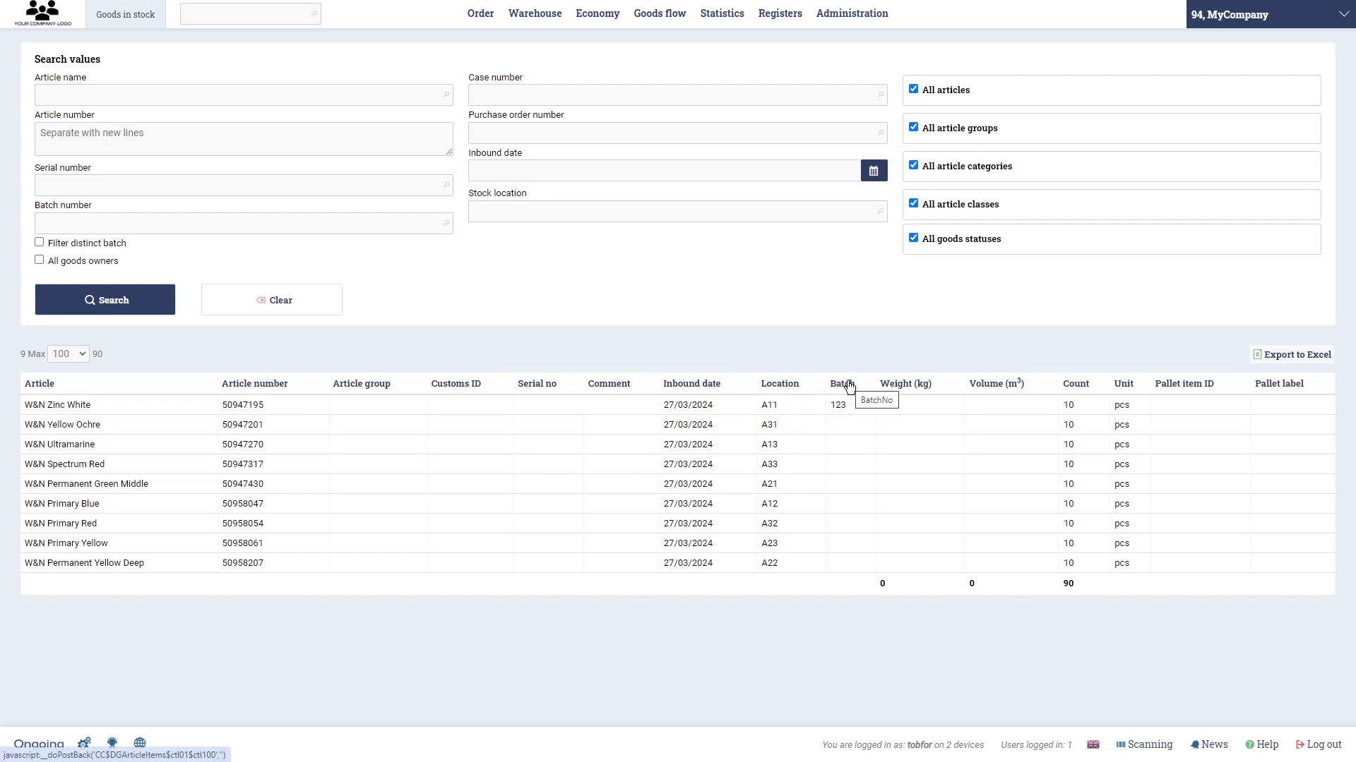
{"action": "left_click", "coordinate": [84, 744]}
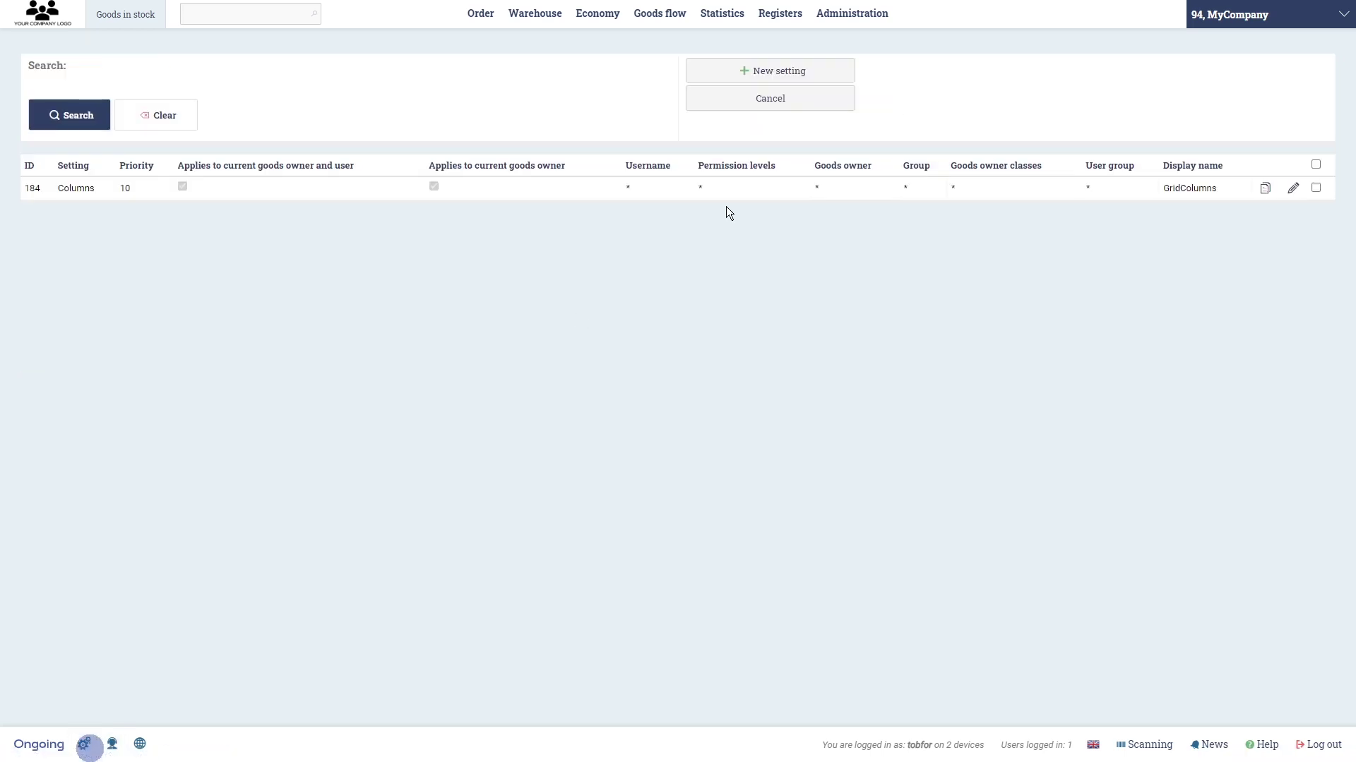
{"action": "left_click", "coordinate": [1292, 188]}
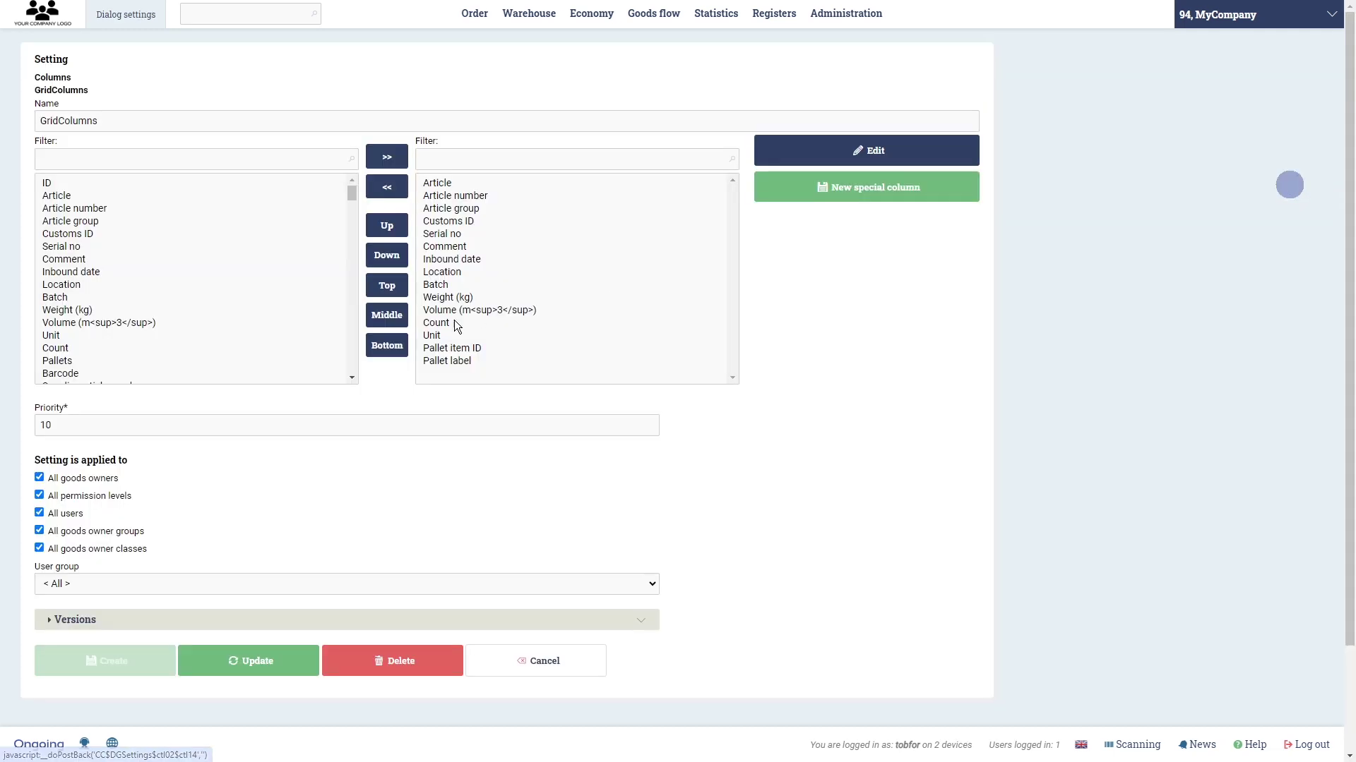
{"action": "left_click", "coordinate": [273, 160]}
{"action": "type", "text": "exp"}
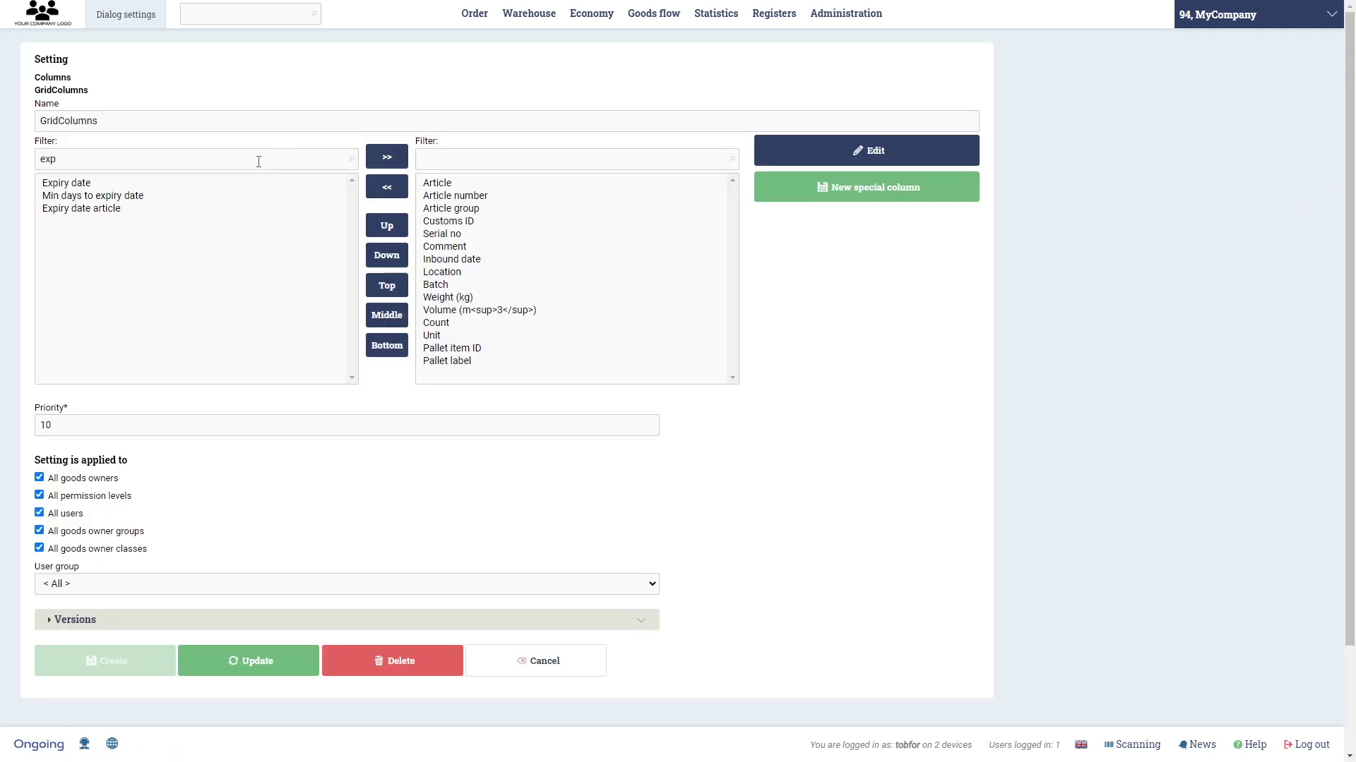
{"action": "left_click", "coordinate": [76, 182]}
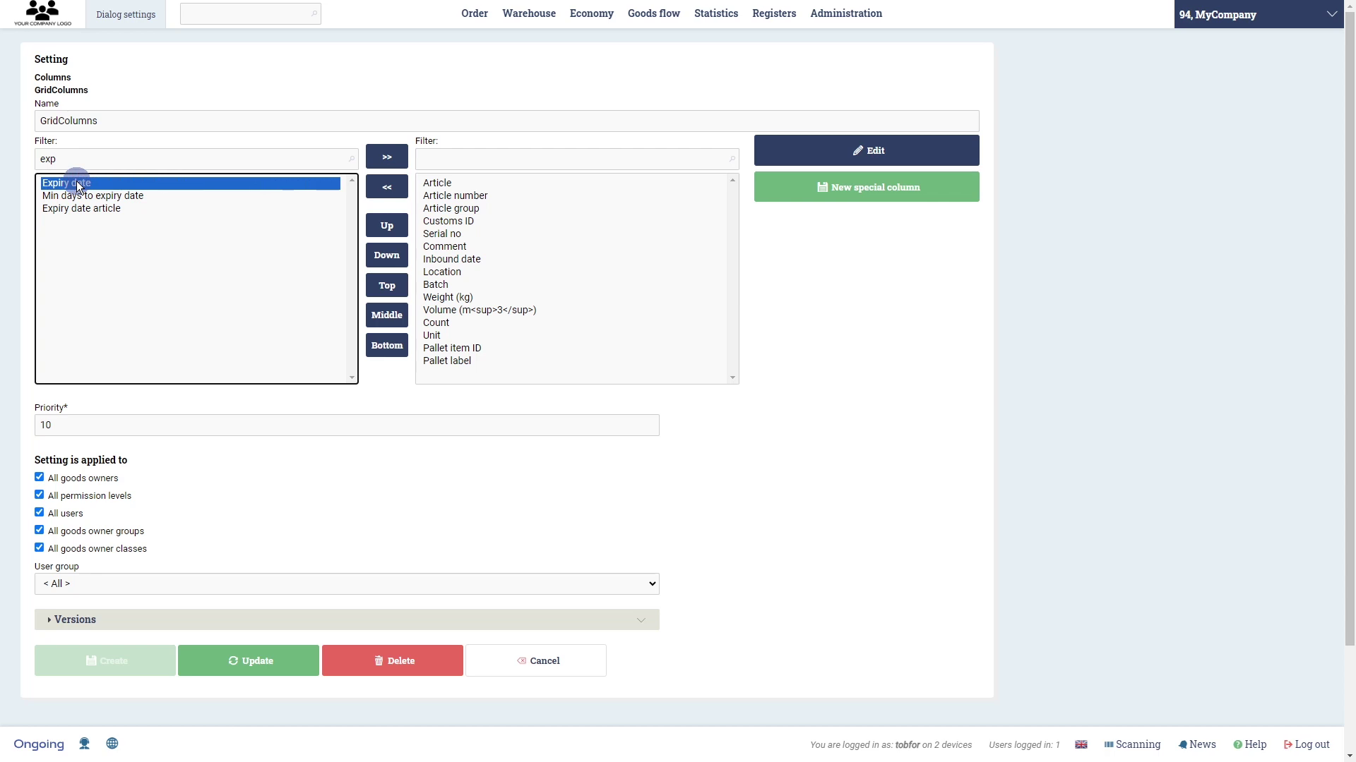
{"action": "left_click", "coordinate": [399, 156]}
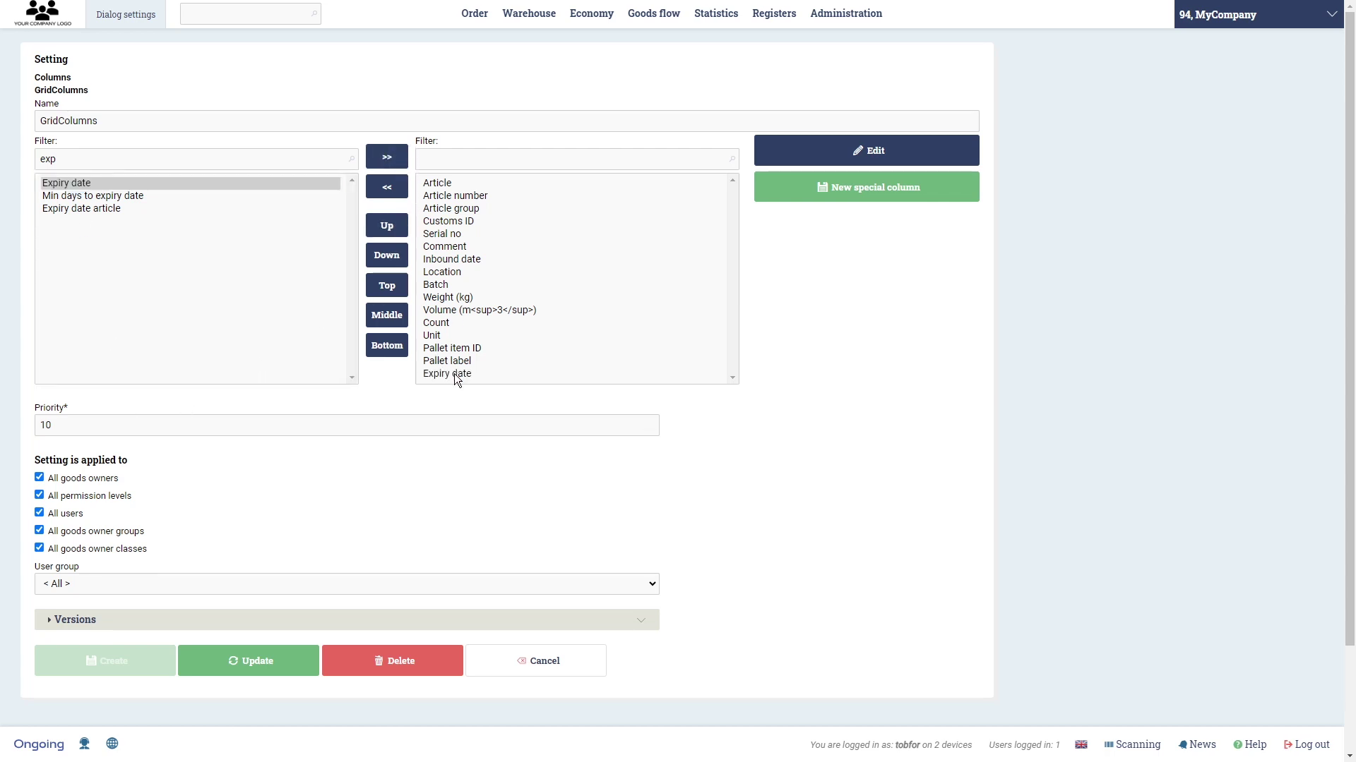
- Place the Expiry date column between Location and Batch, save the column setting and return to the goods in stock overview
{"action": "left_click", "coordinate": [455, 374]}
{"action": "left_click", "coordinate": [387, 307]}
{"action": "left_click", "coordinate": [381, 256]}
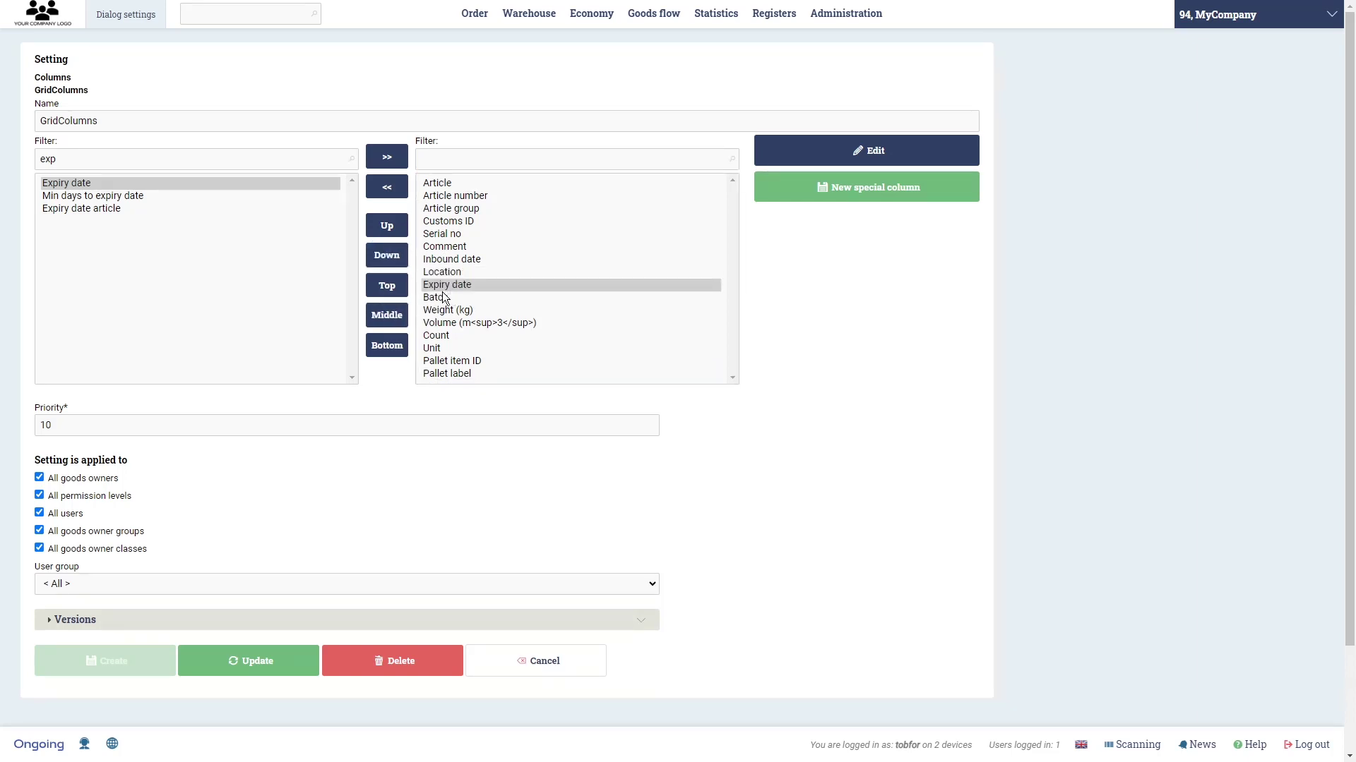
{"action": "left_click", "coordinate": [279, 663]}
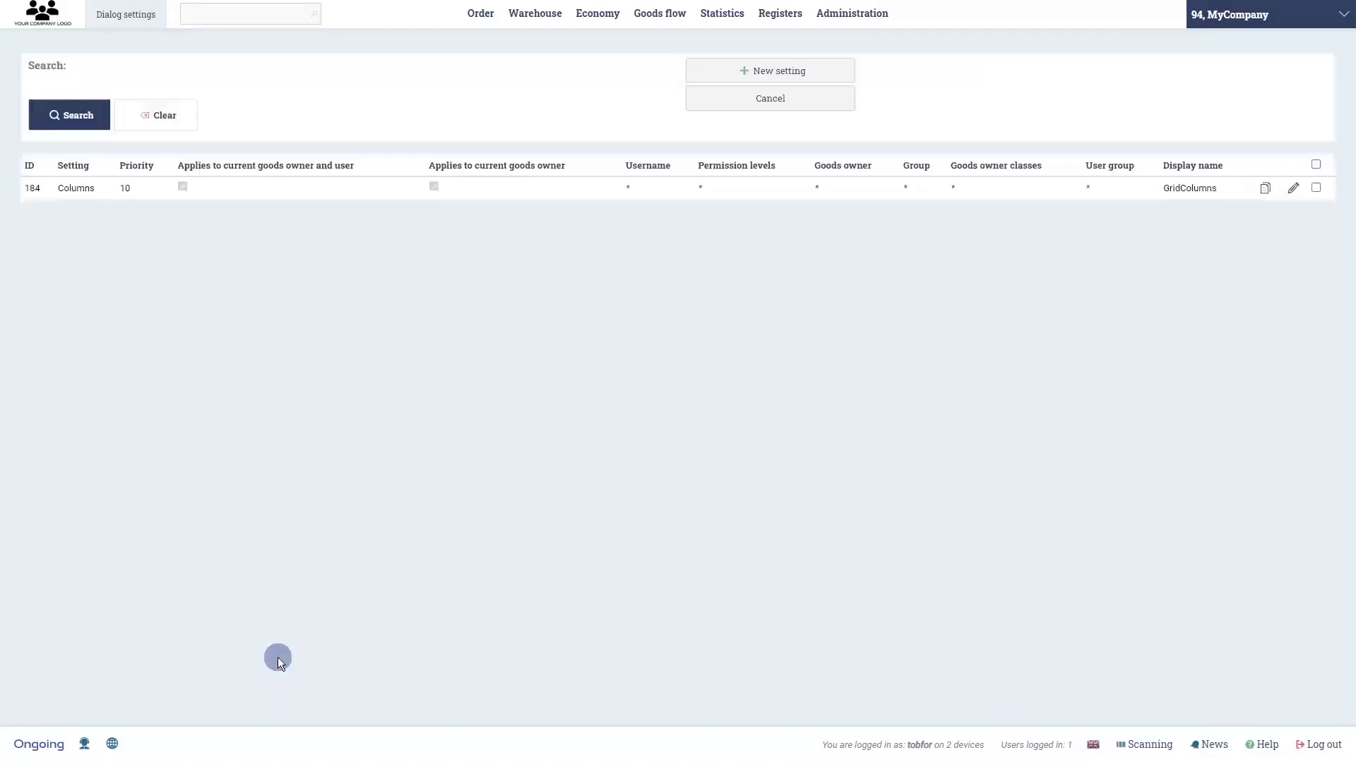
{"action": "left_click", "coordinate": [816, 106]}
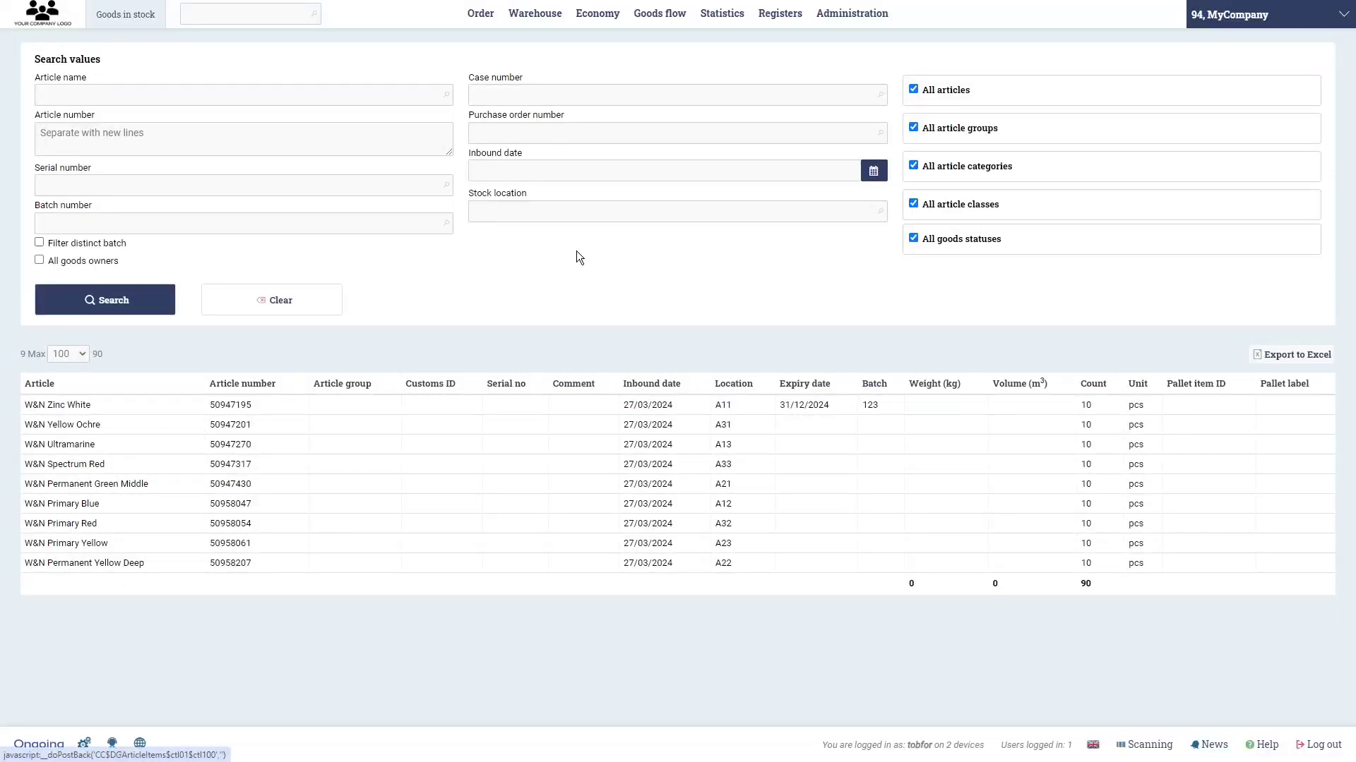
- Open the outbound order list and filter its Status column by "relea" to show only released orders
{"action": "mouse_move", "coordinate": [480, 12]}
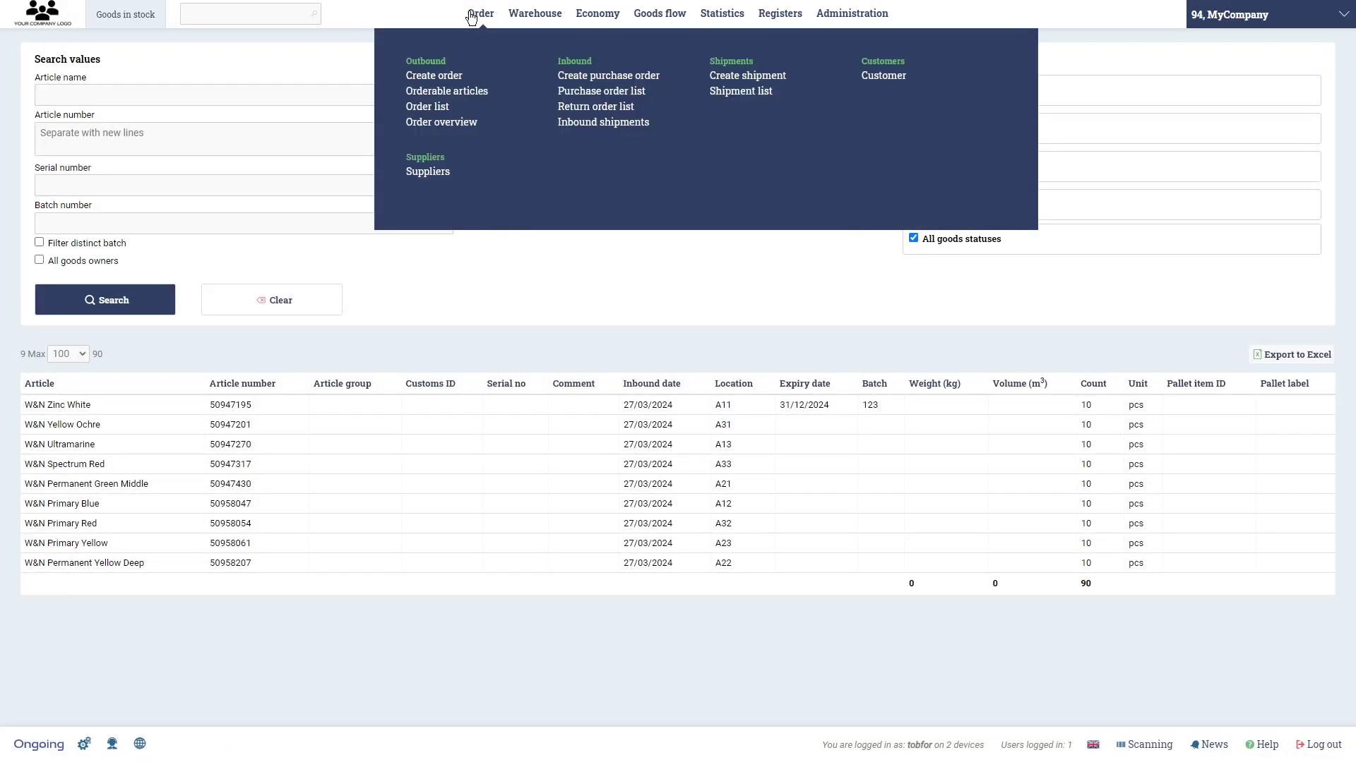
{"action": "left_click", "coordinate": [450, 108]}
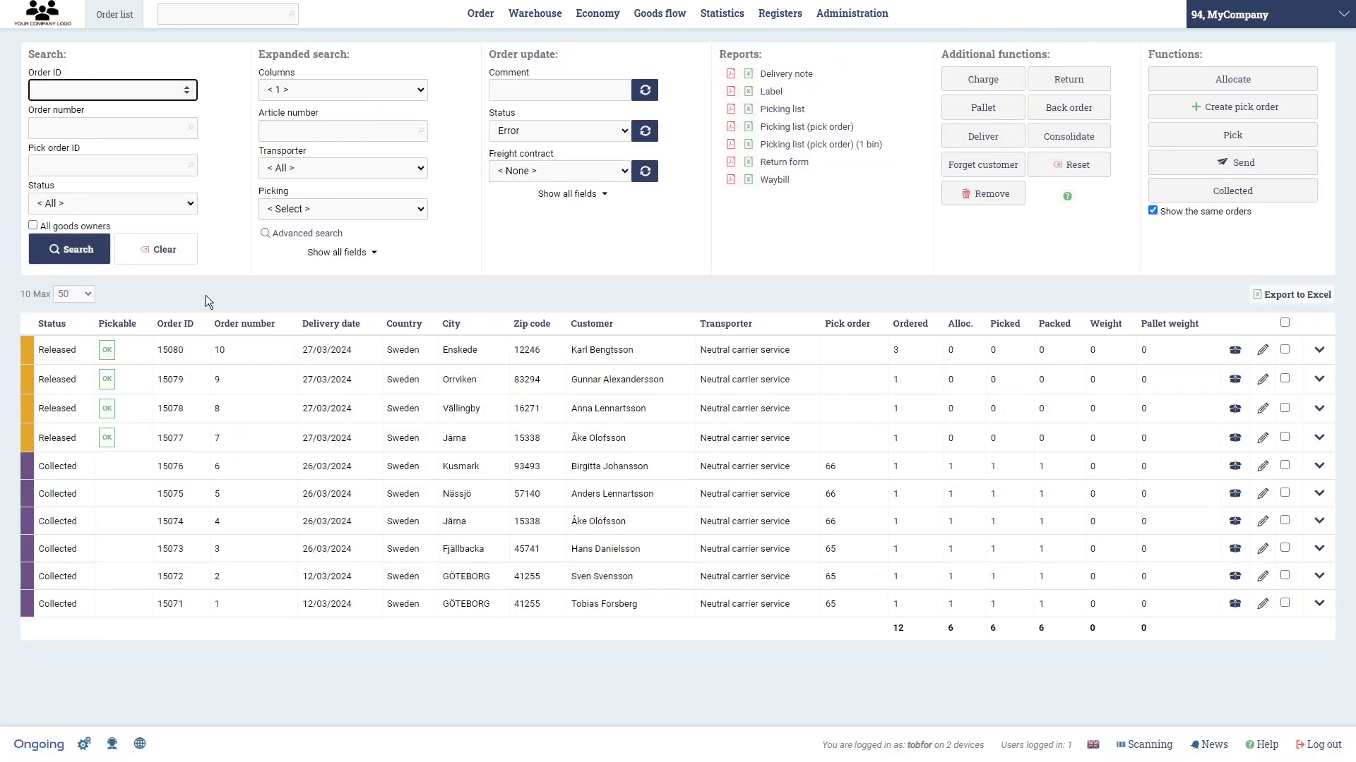
{"action": "mouse_move", "coordinate": [107, 428]}
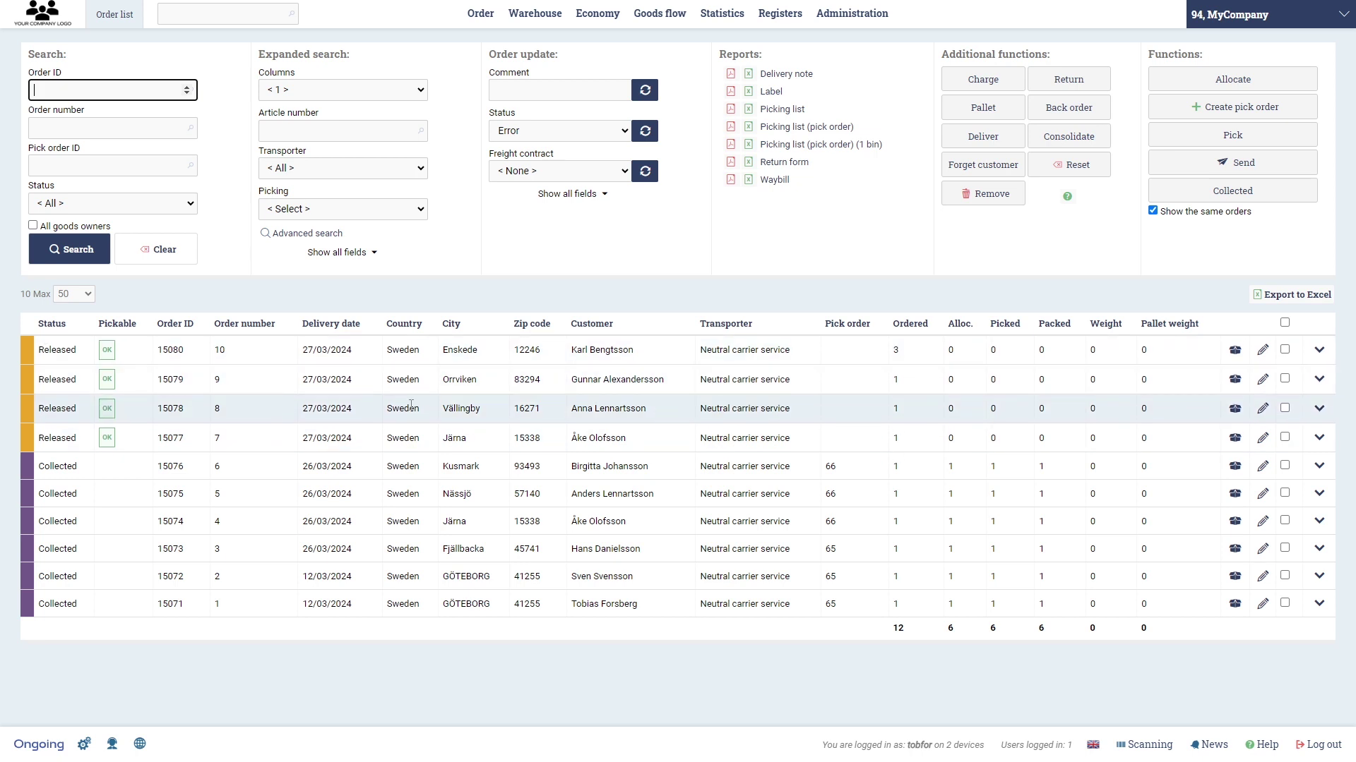
{"action": "left_click", "coordinate": [41, 329]}
{"action": "type", "text": "re"}
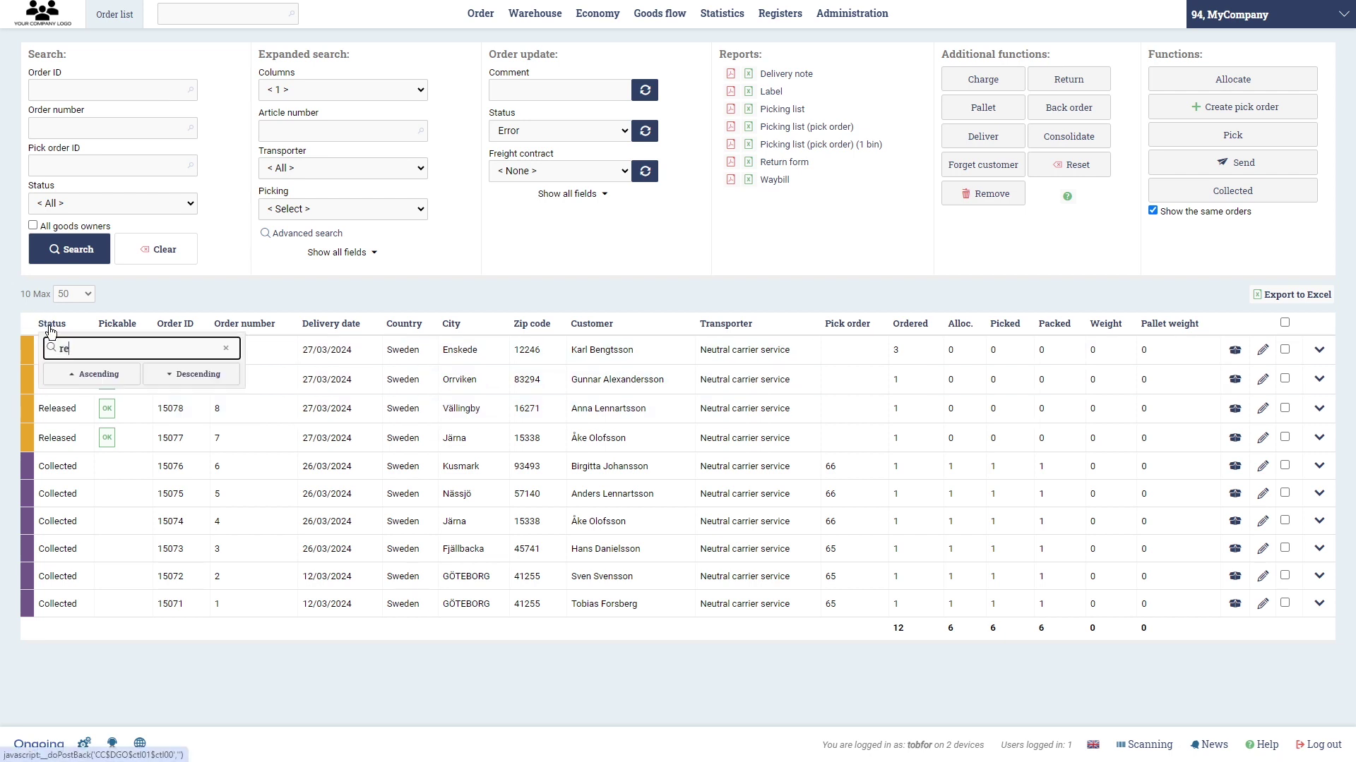
{"action": "type", "text": "lea"}
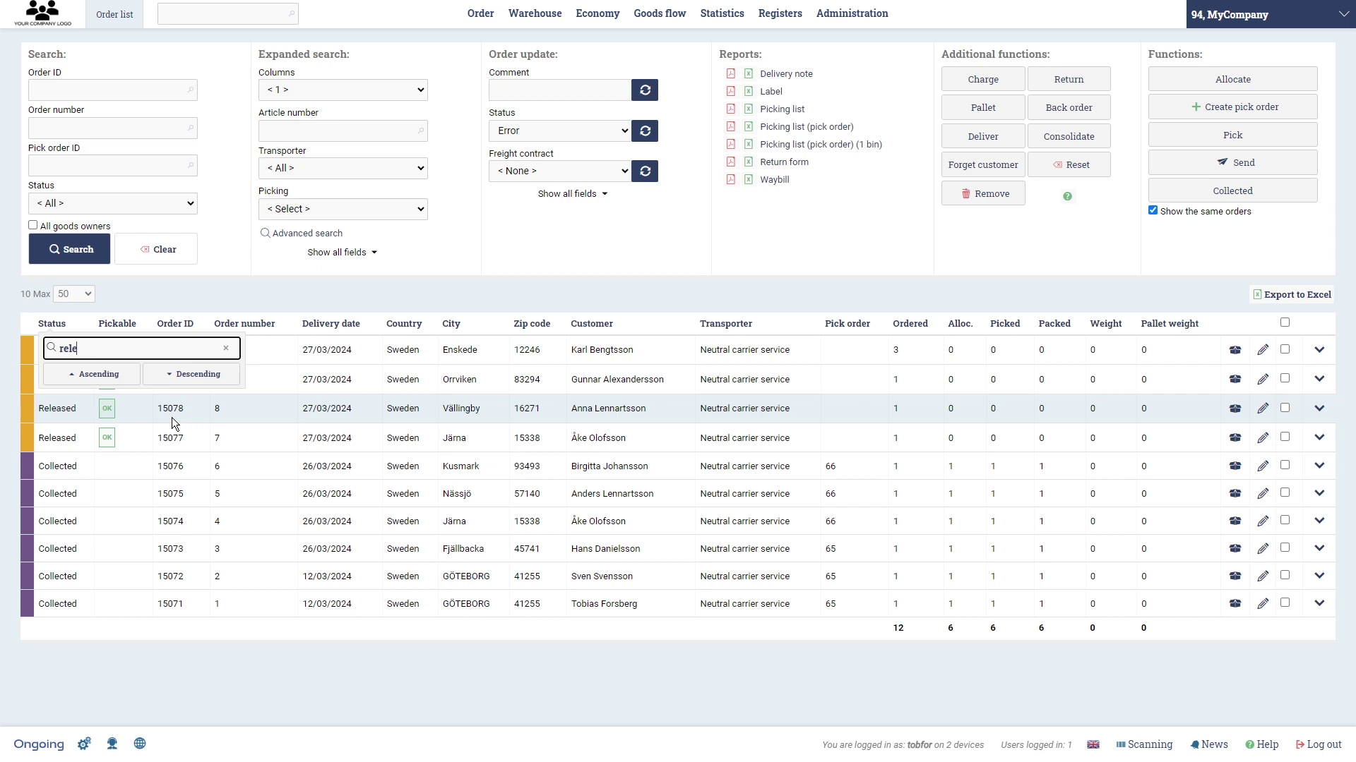
{"action": "left_click", "coordinate": [120, 353]}
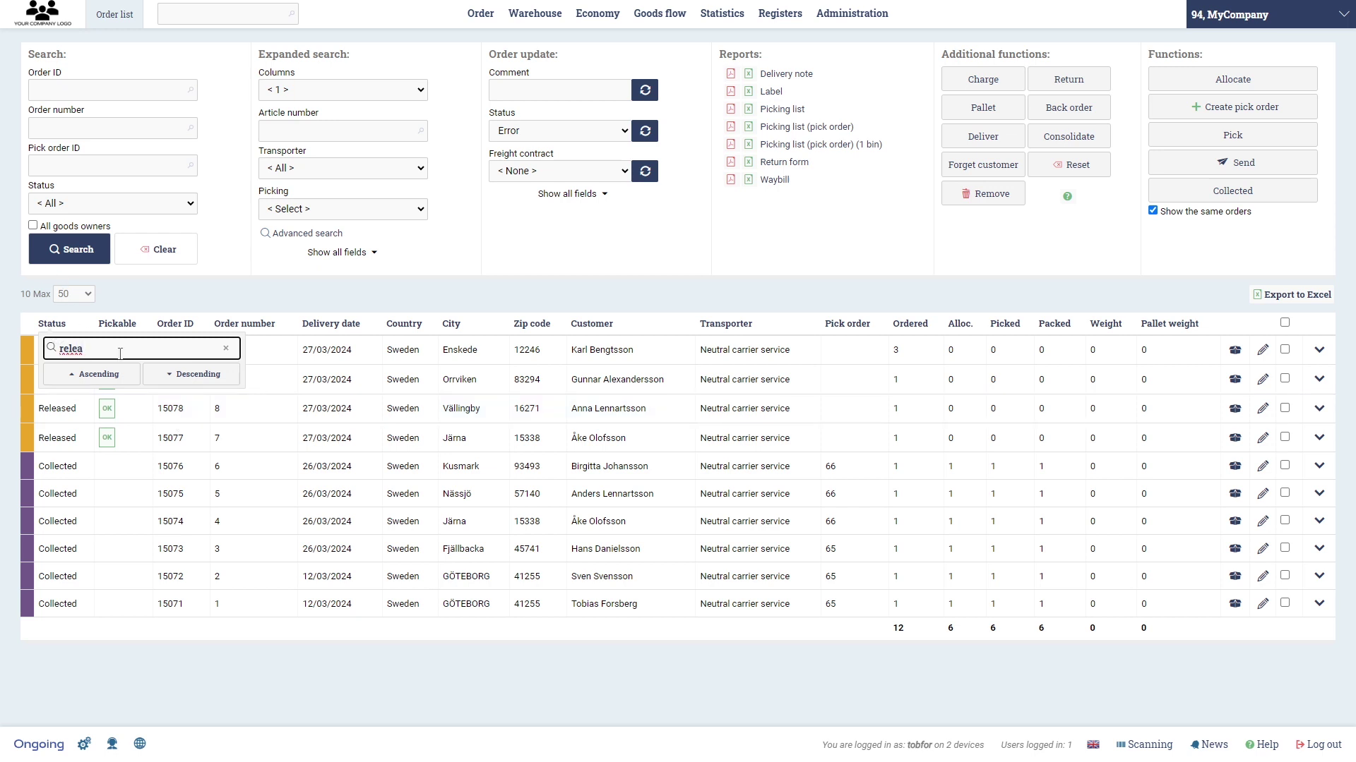
{"action": "key", "text": "Return"}
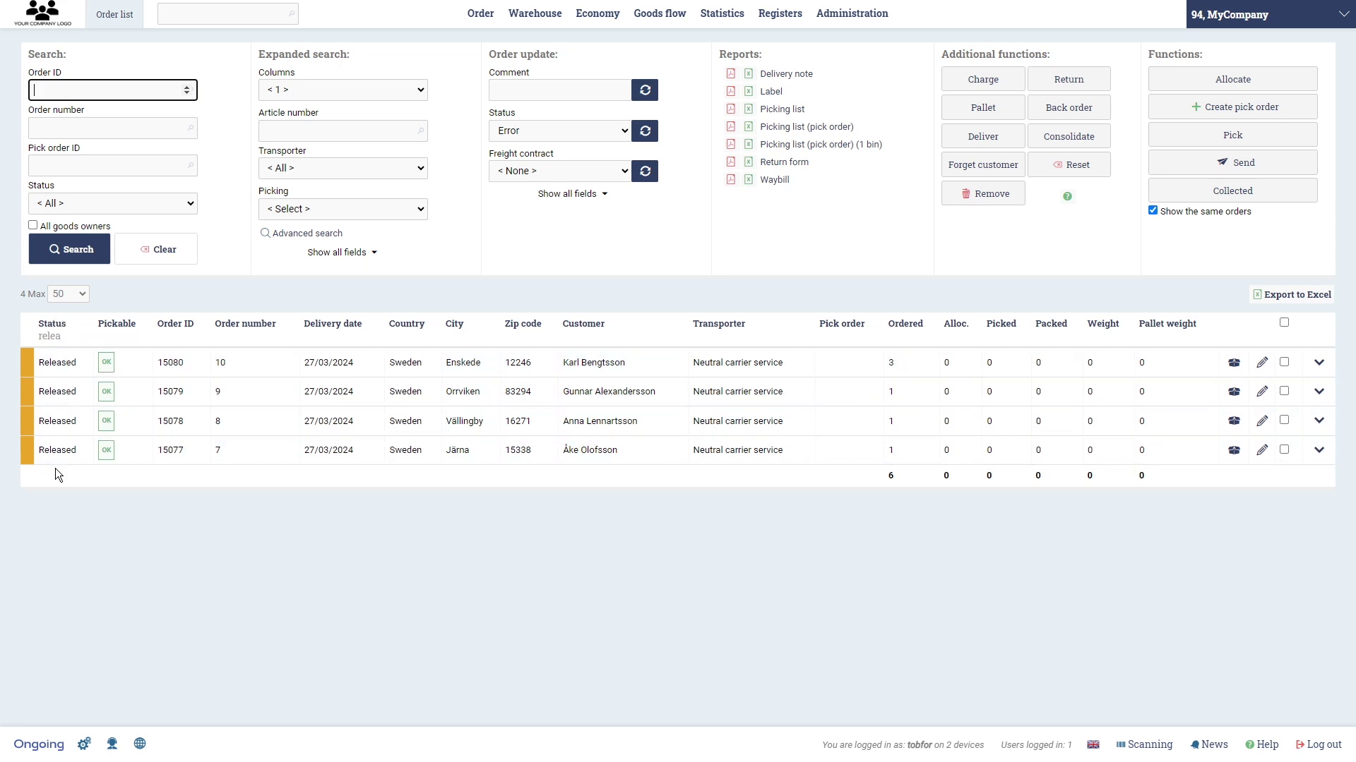
- Filter the Ordered column by 1 to keep only the released orders with a single ordered item
{"action": "left_click", "coordinate": [921, 330]}
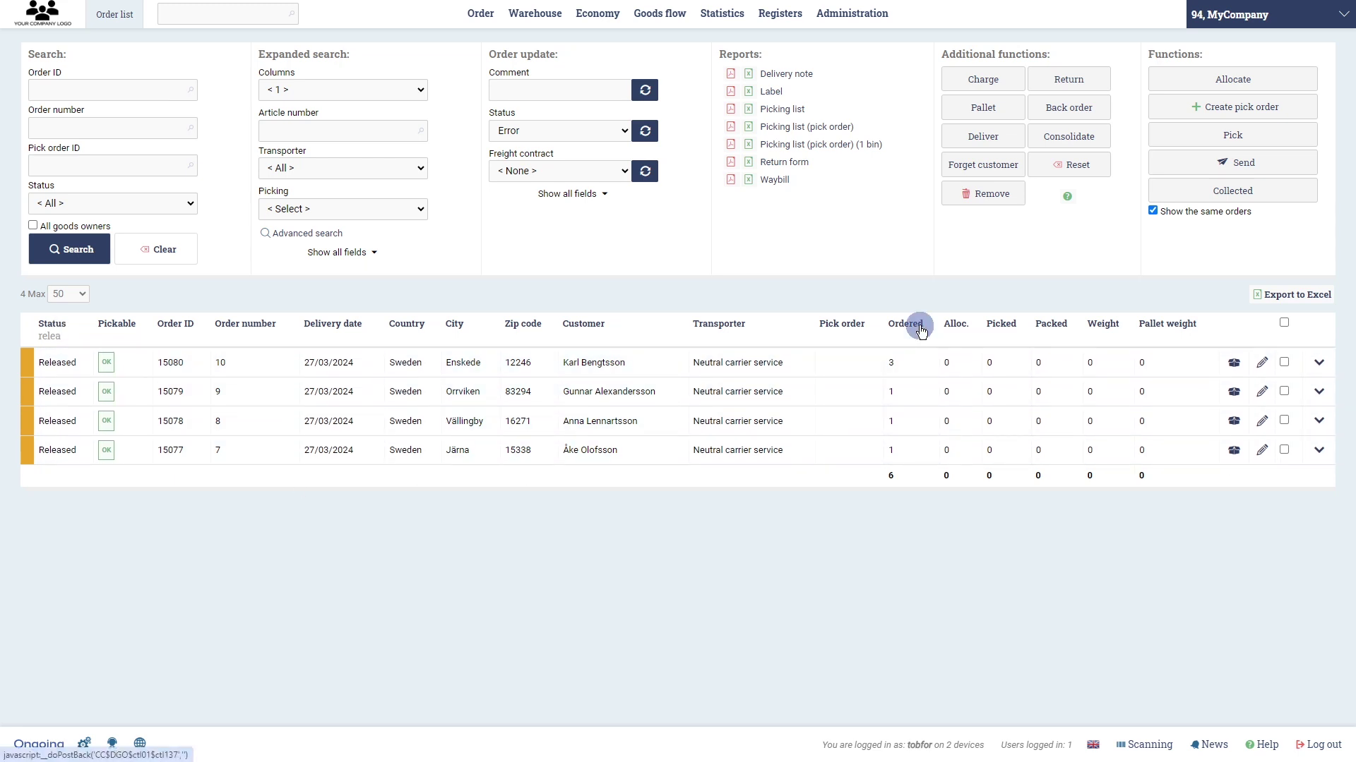
{"action": "type", "text": "1"}
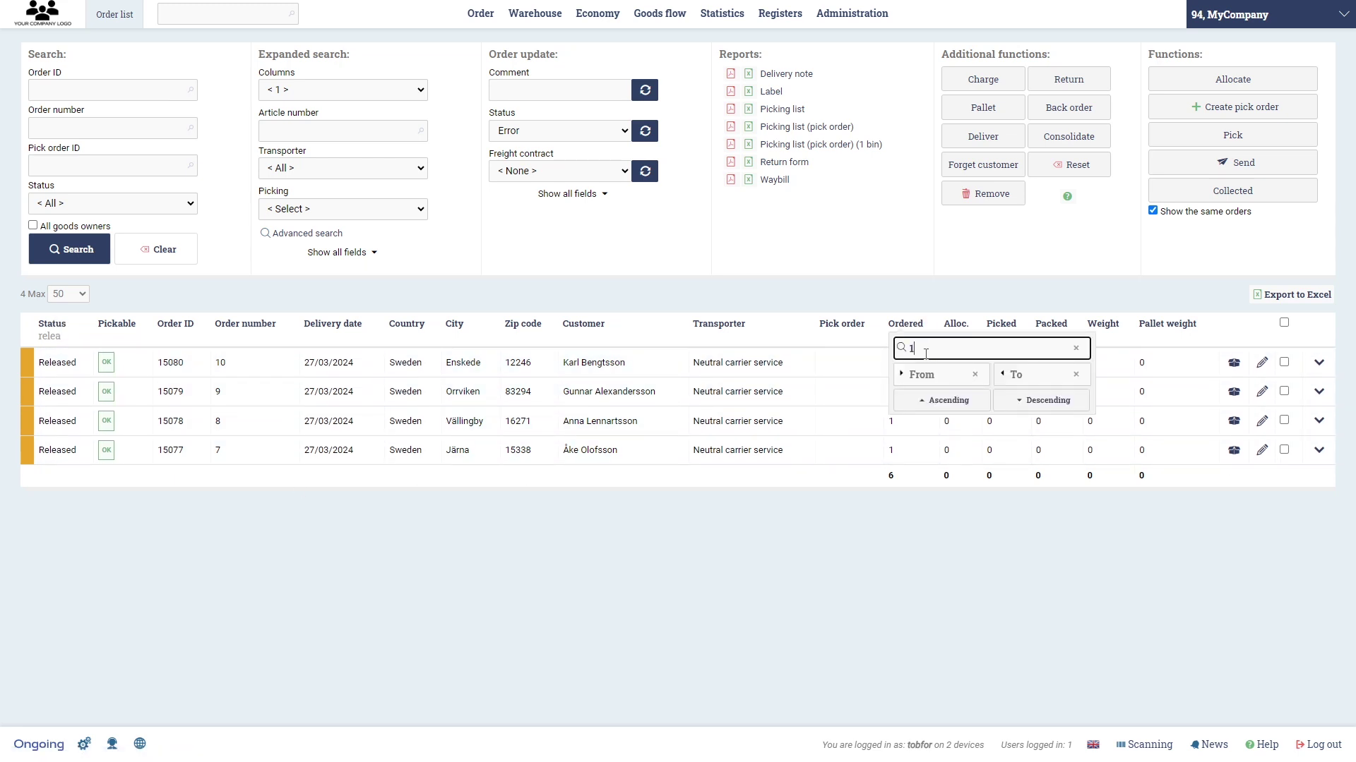
{"action": "key", "text": "Return"}
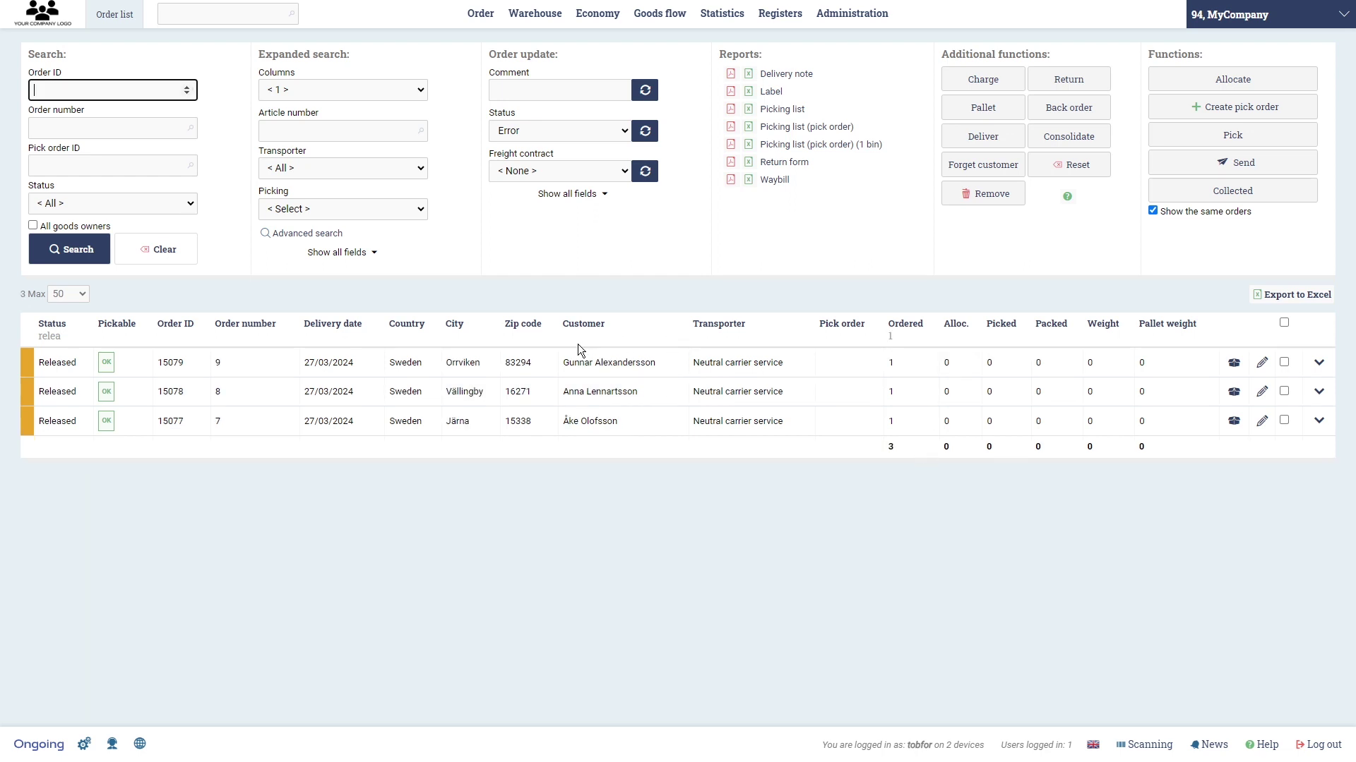
- Select all the filtered orders, allocate them and create one pick order for them
{"action": "left_click", "coordinate": [1283, 323]}
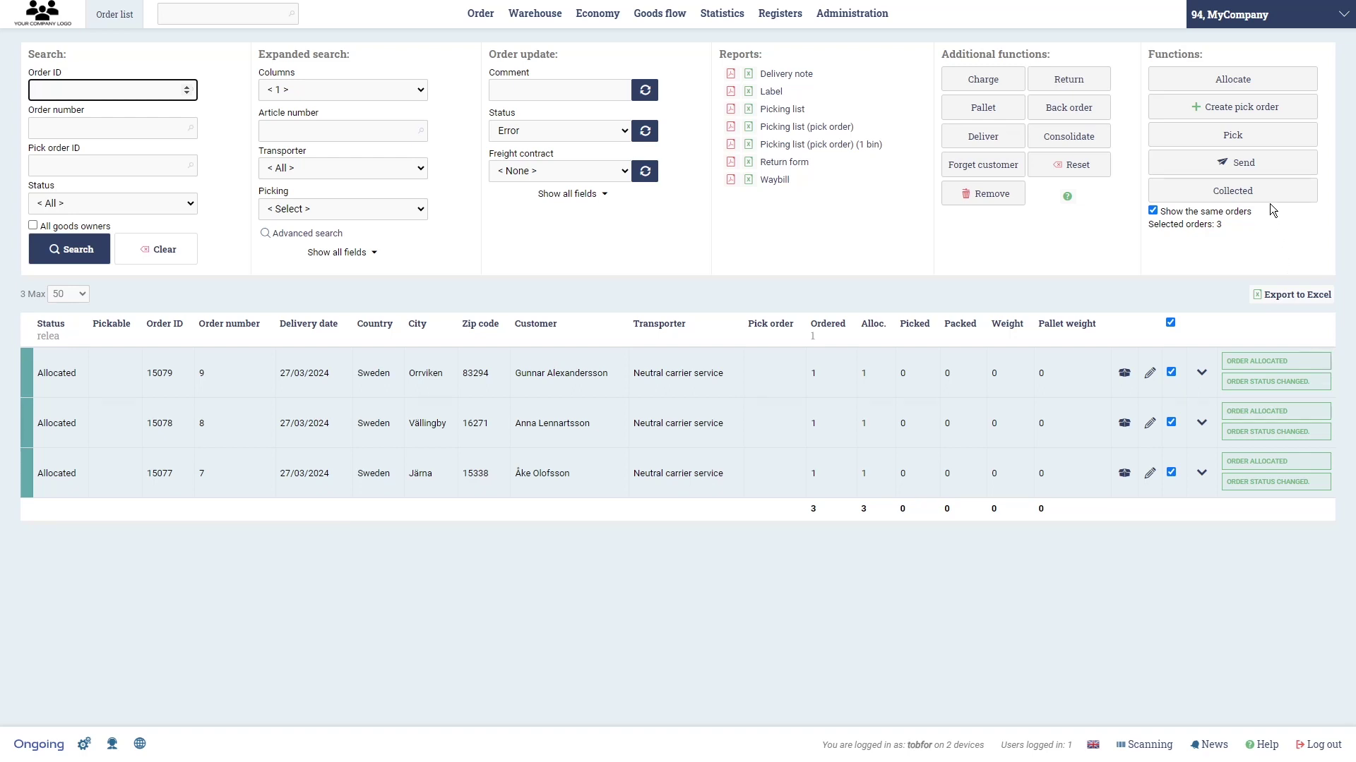
{"action": "left_click", "coordinate": [1264, 118]}
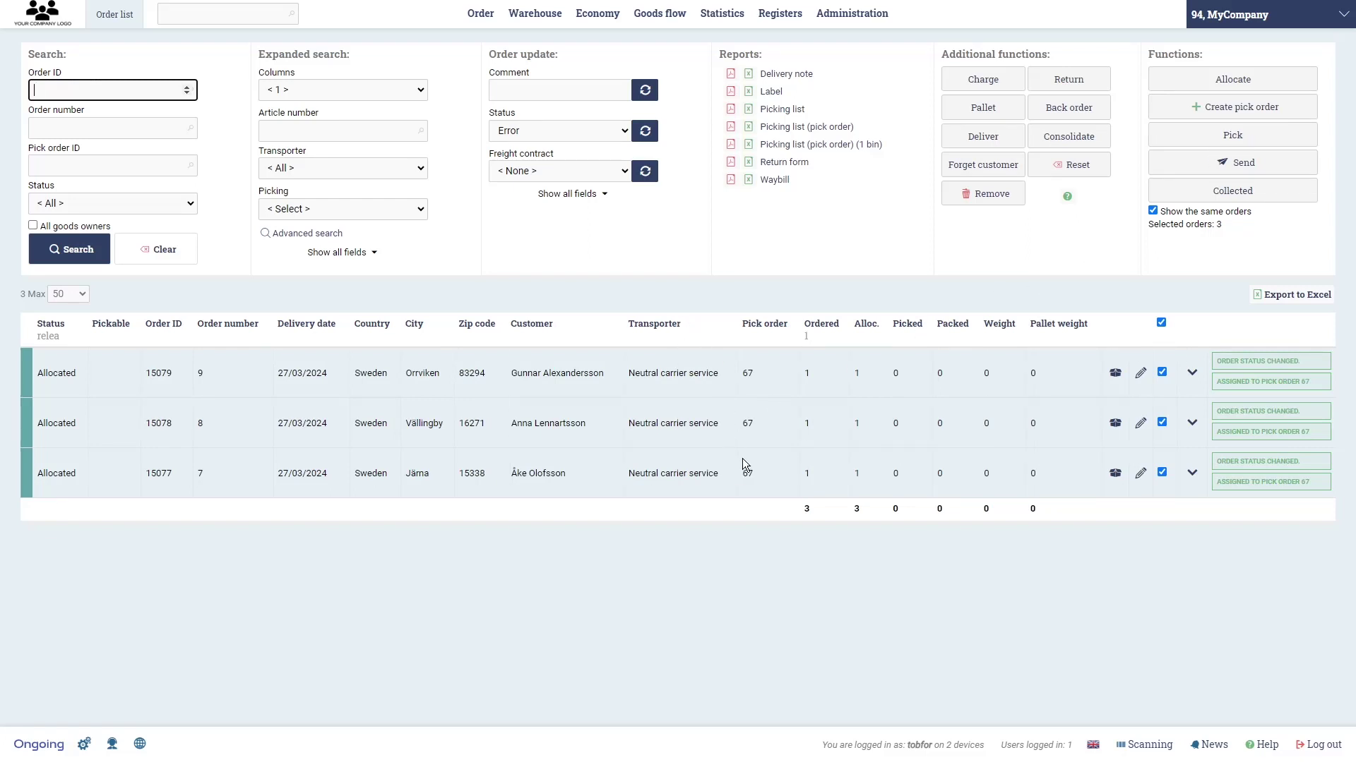
{"action": "mouse_move", "coordinate": [848, 21]}
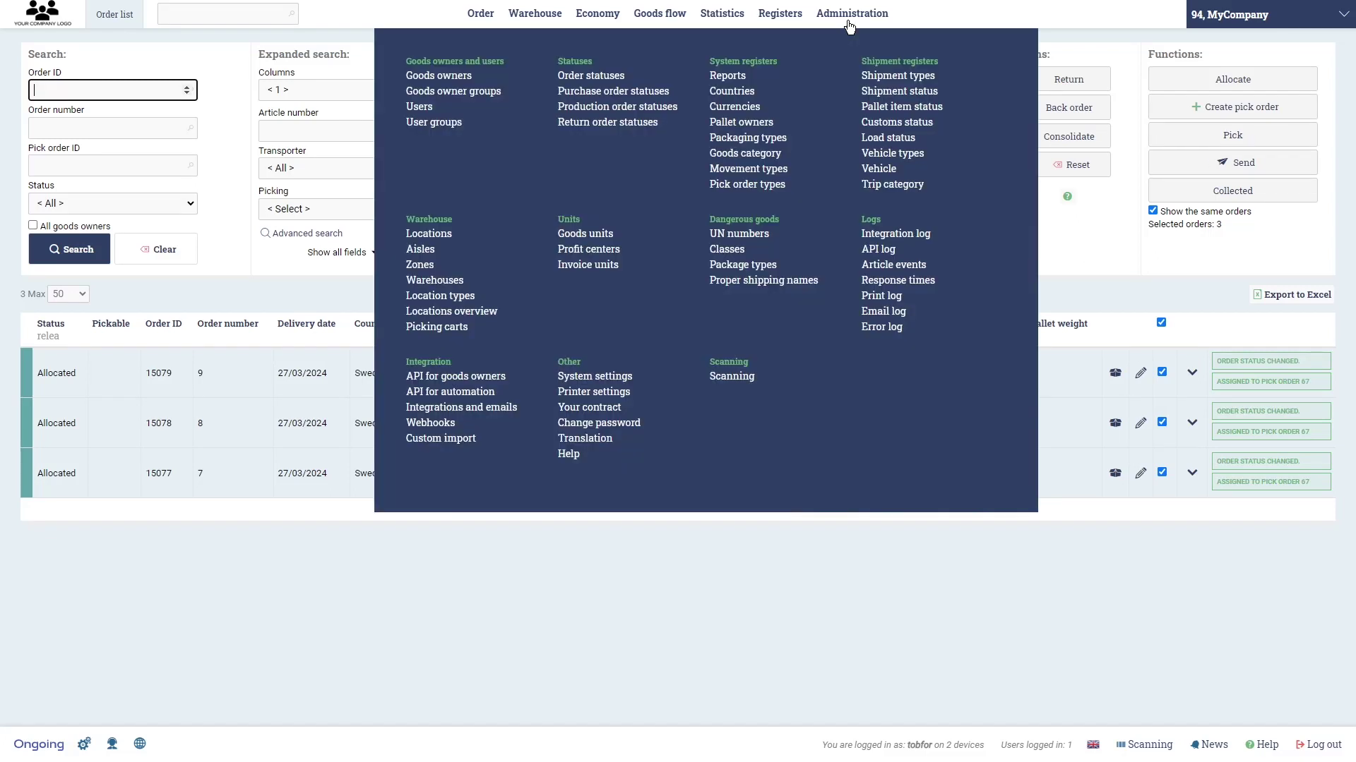